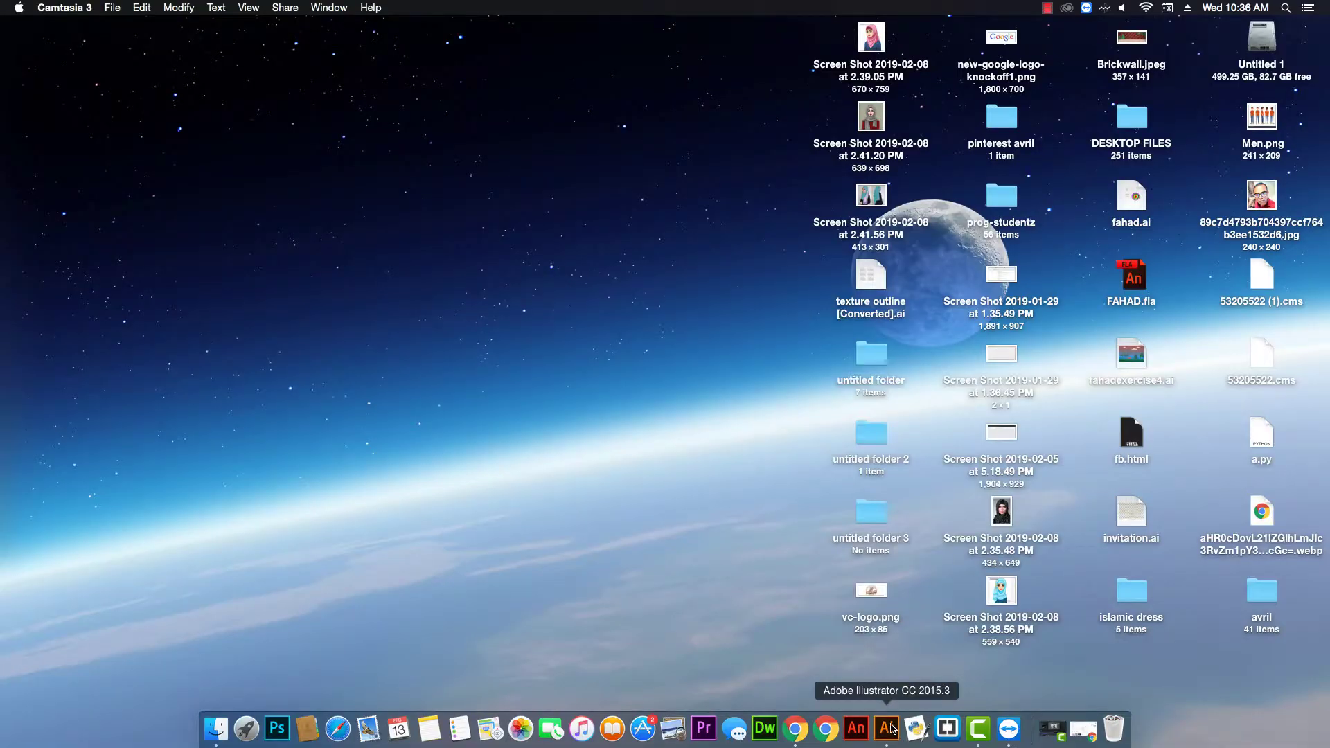
# - Launch Adobe Illustrator and open hijab.jpg from the phase 1 folder inside the Desktop's islamic dress folder
pyautogui.click(887, 727)
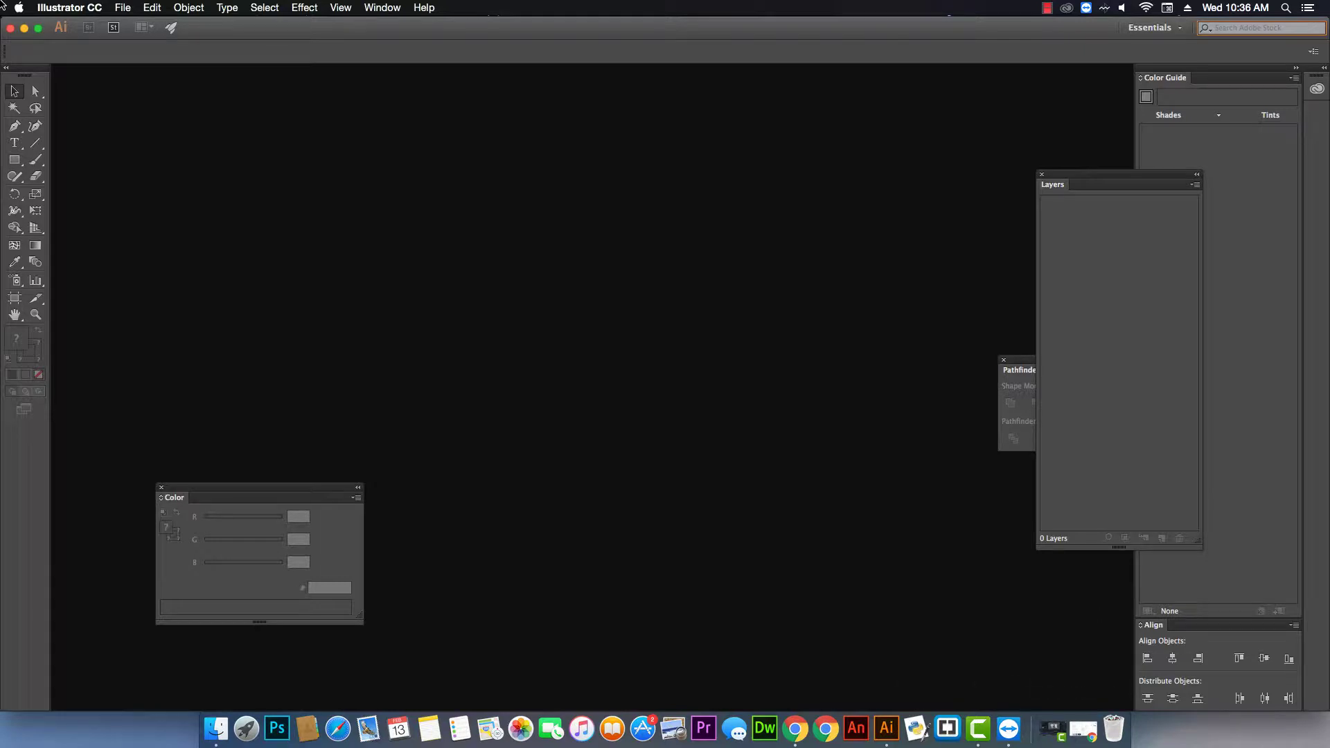
pyautogui.click(126, 9)
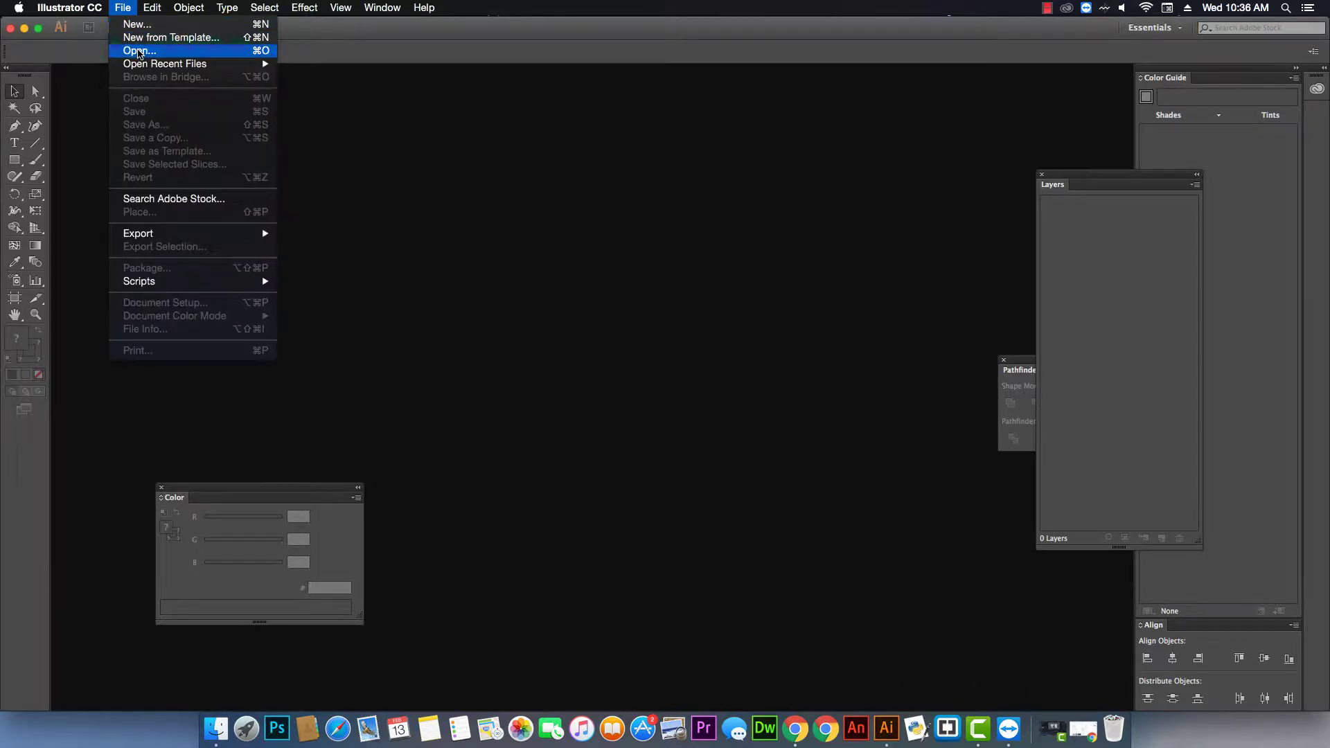
pyautogui.click(140, 51)
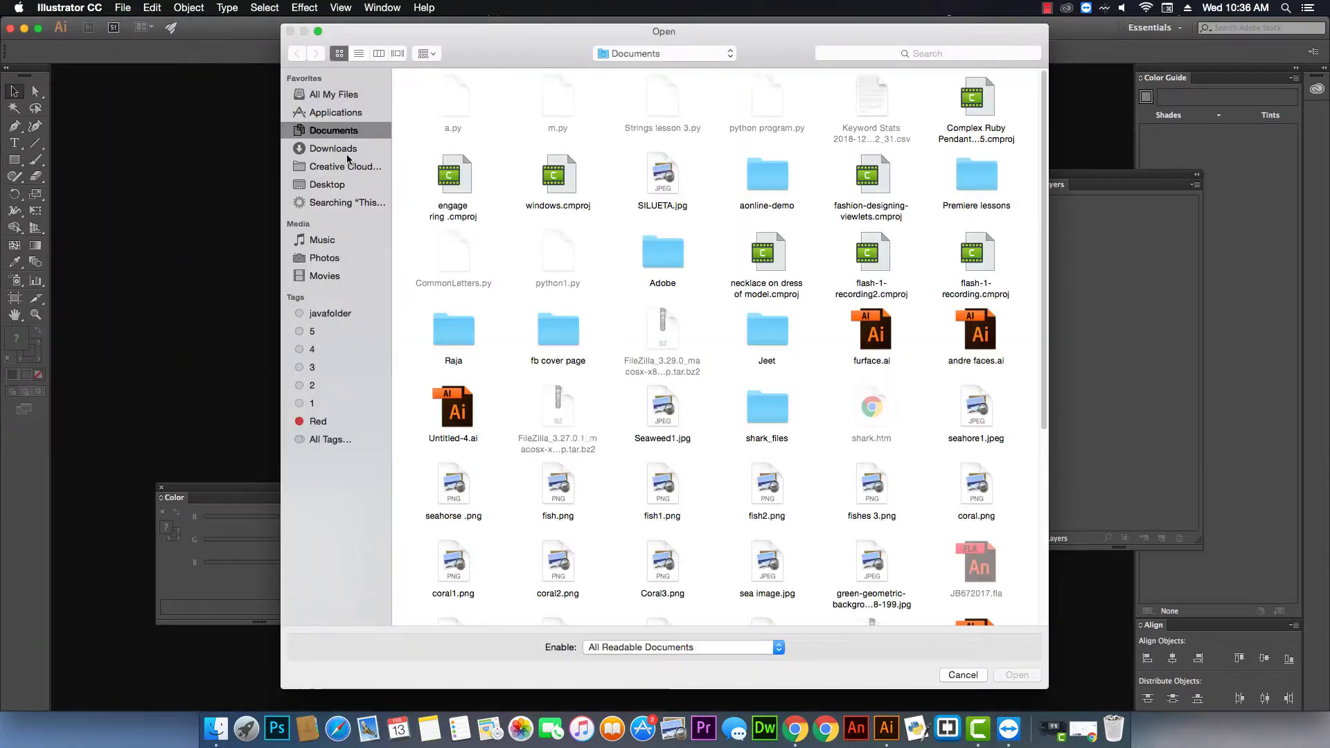
pyautogui.click(338, 185)
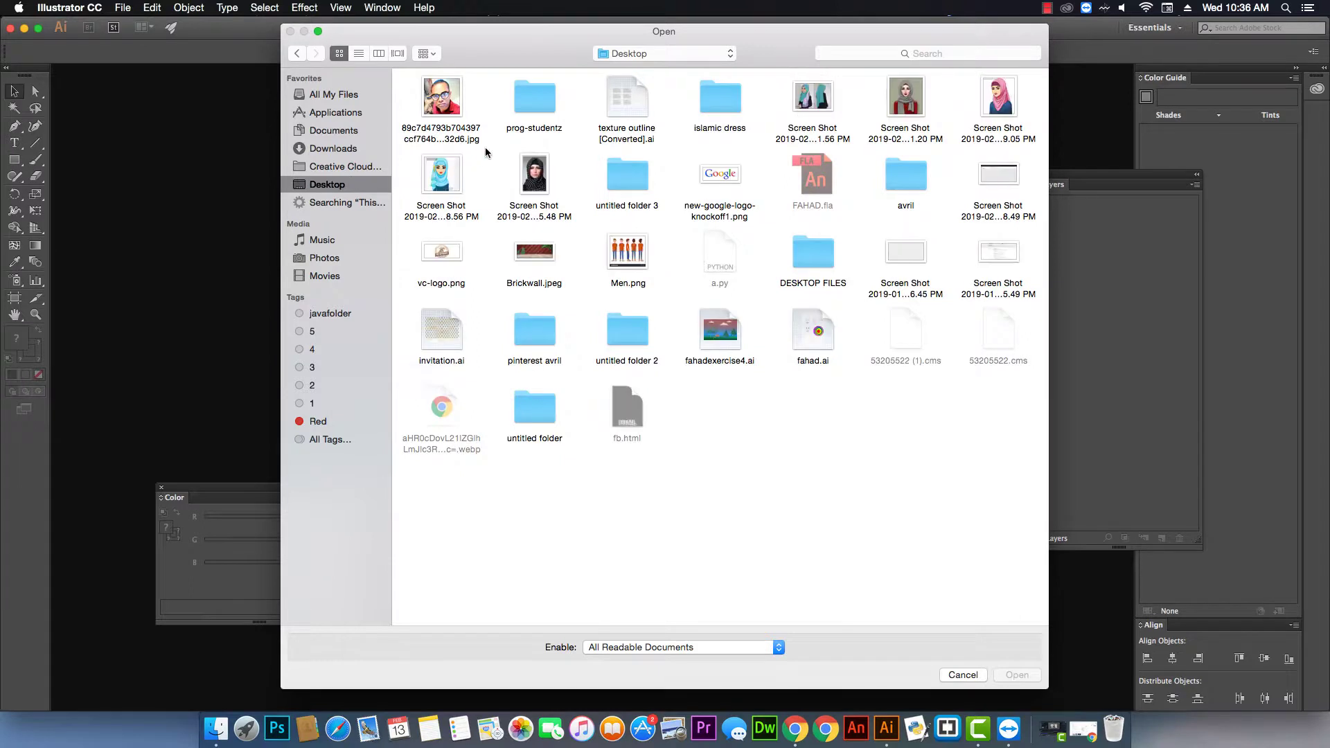
pyautogui.doubleClick(721, 90)
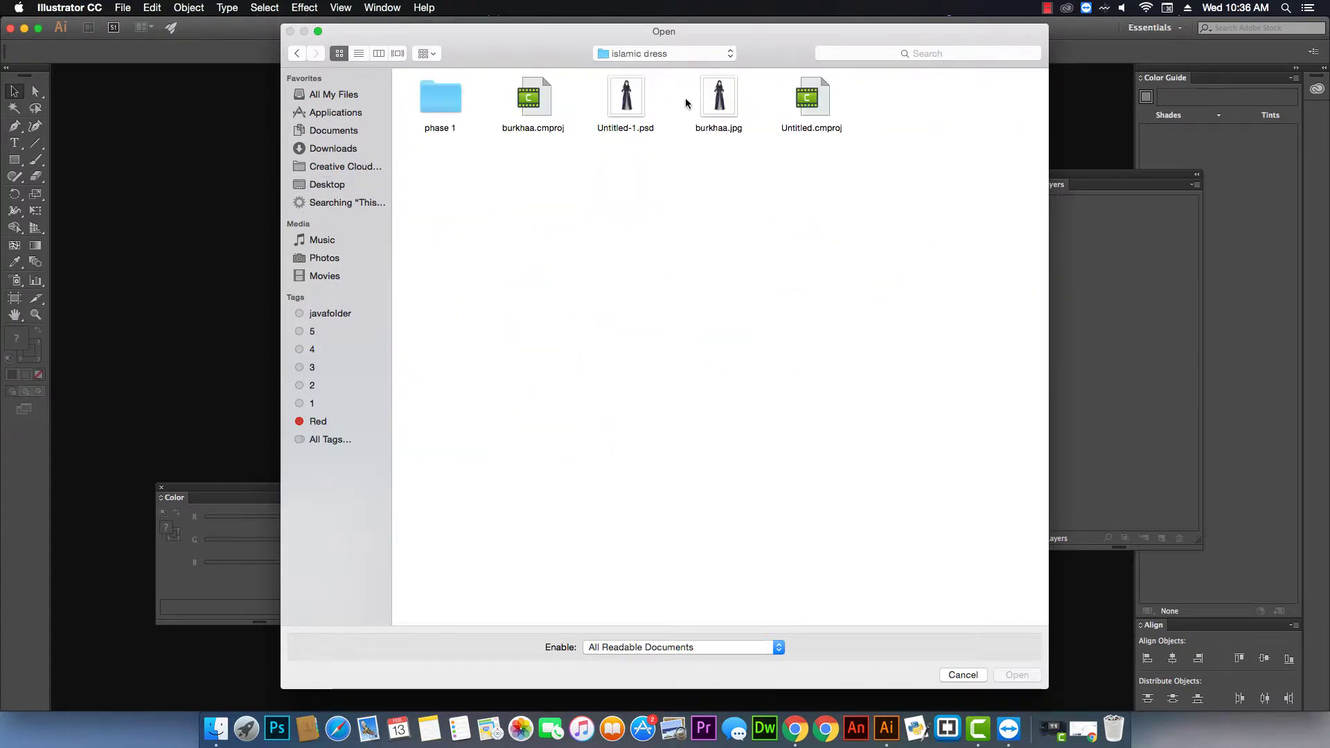
pyautogui.click(445, 101)
pyautogui.doubleClick(445, 100)
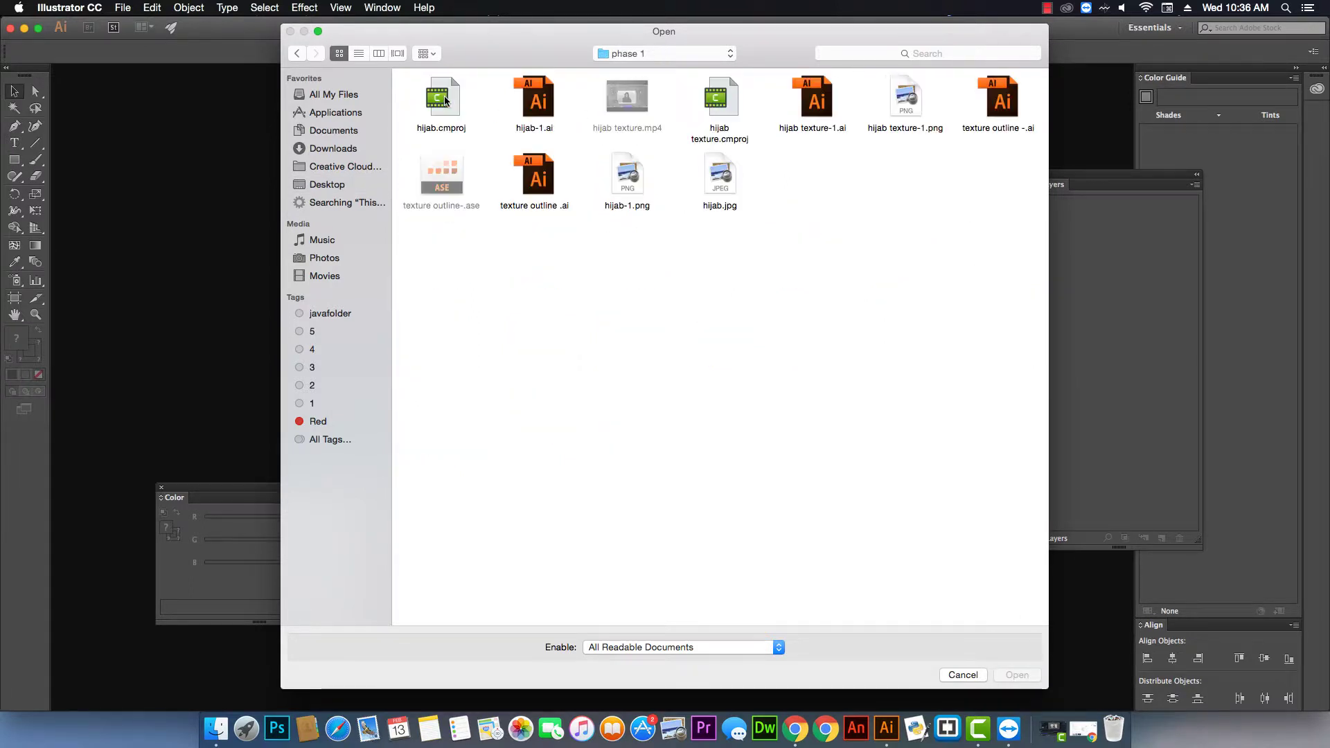
pyautogui.doubleClick(722, 174)
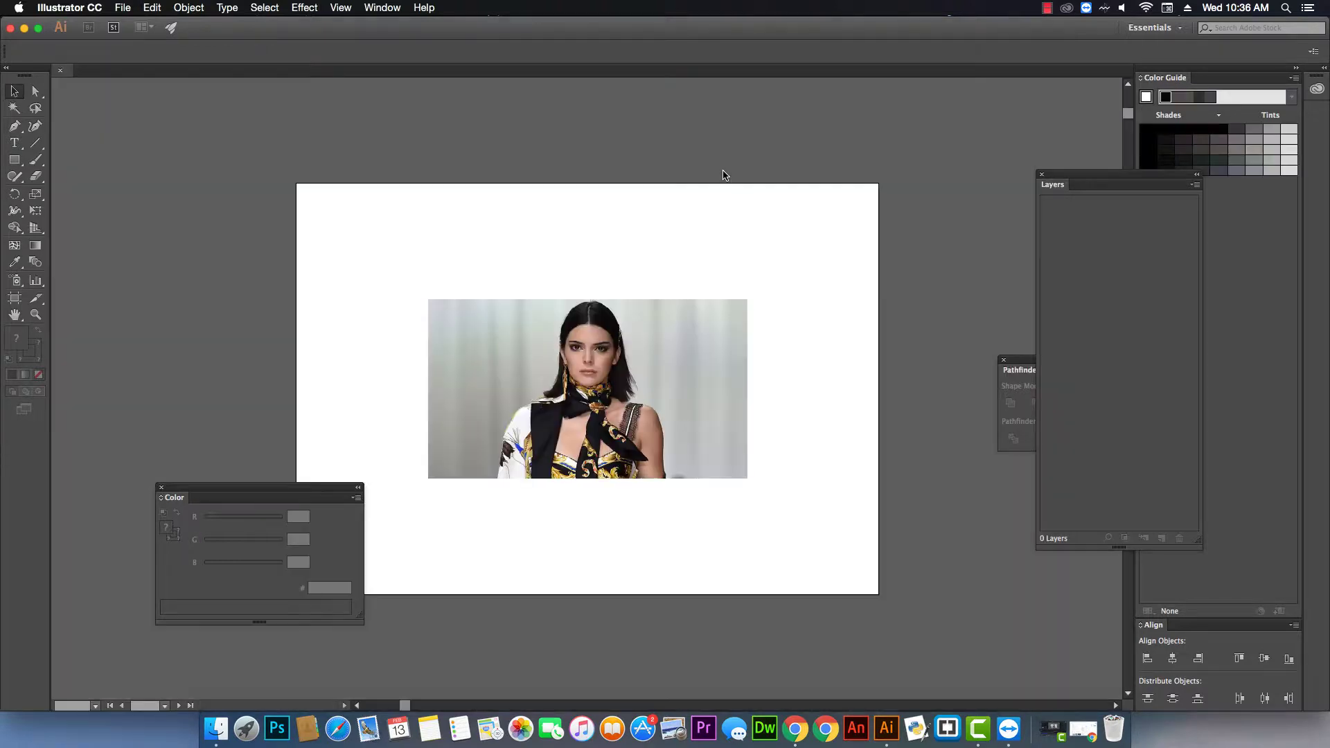
# - Enlarge the model photo proportionally from its centre to about 1053 by 592 pt, filling the artboard's height
pyautogui.click(669, 374)
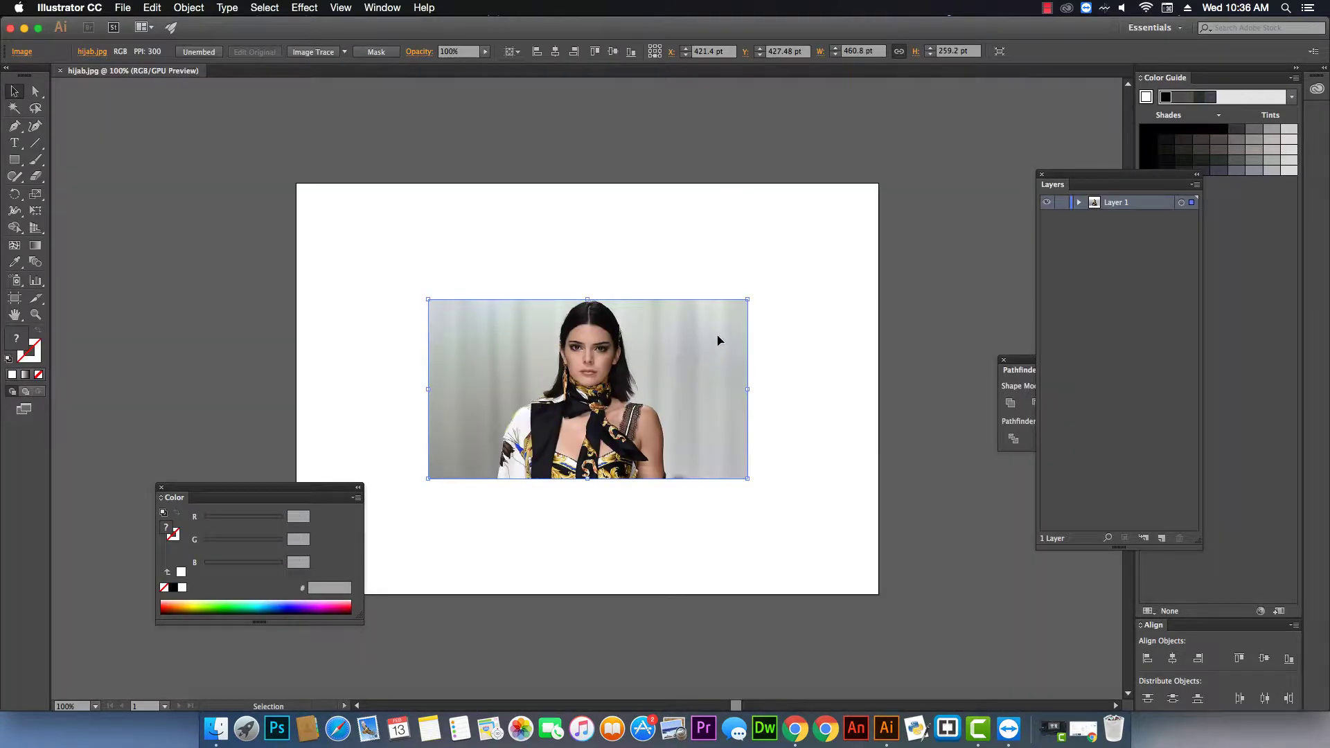
pyautogui.moveTo(750, 302); pyautogui.dragTo(952, 148)
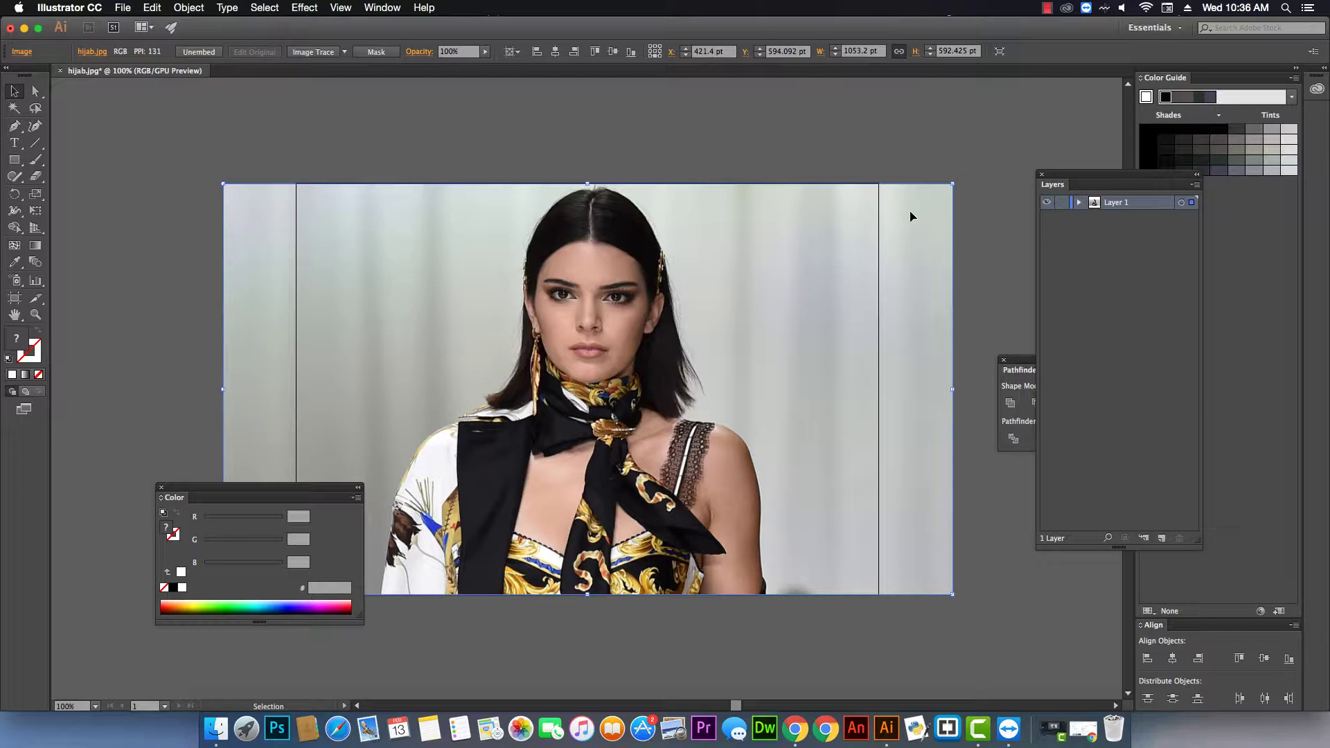
pyautogui.click(1048, 8)
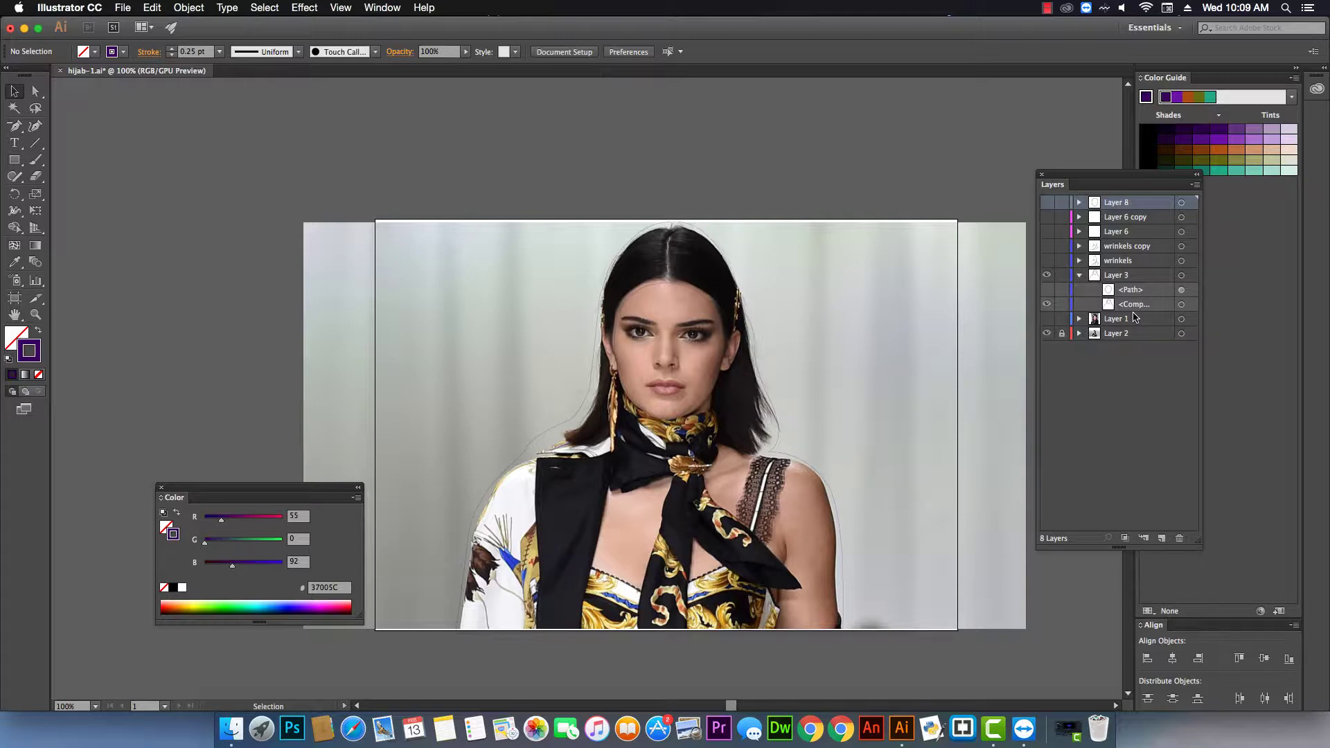
# - Create a new layer in hijab-1.ai and move it directly above Layer 3
pyautogui.click(1162, 539)
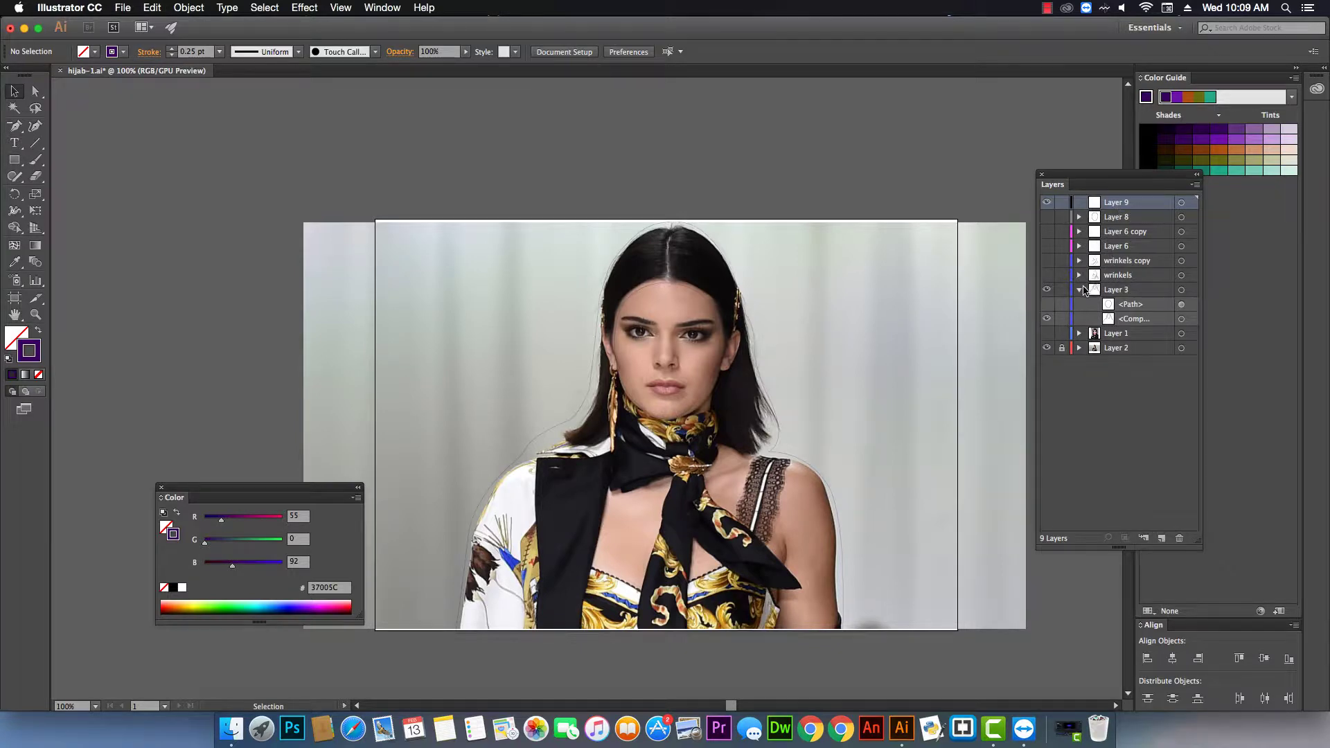
pyautogui.click(1080, 290)
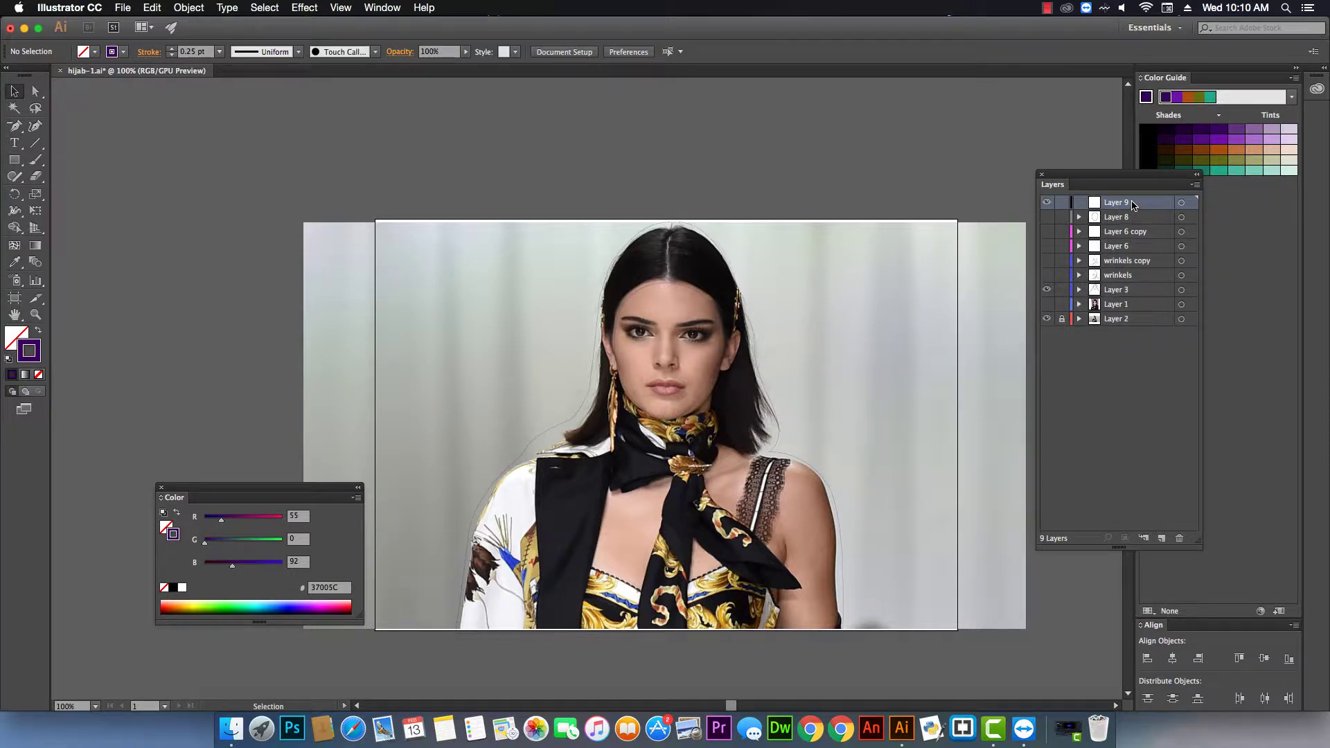
pyautogui.moveTo(1134, 205); pyautogui.dragTo(1143, 291)
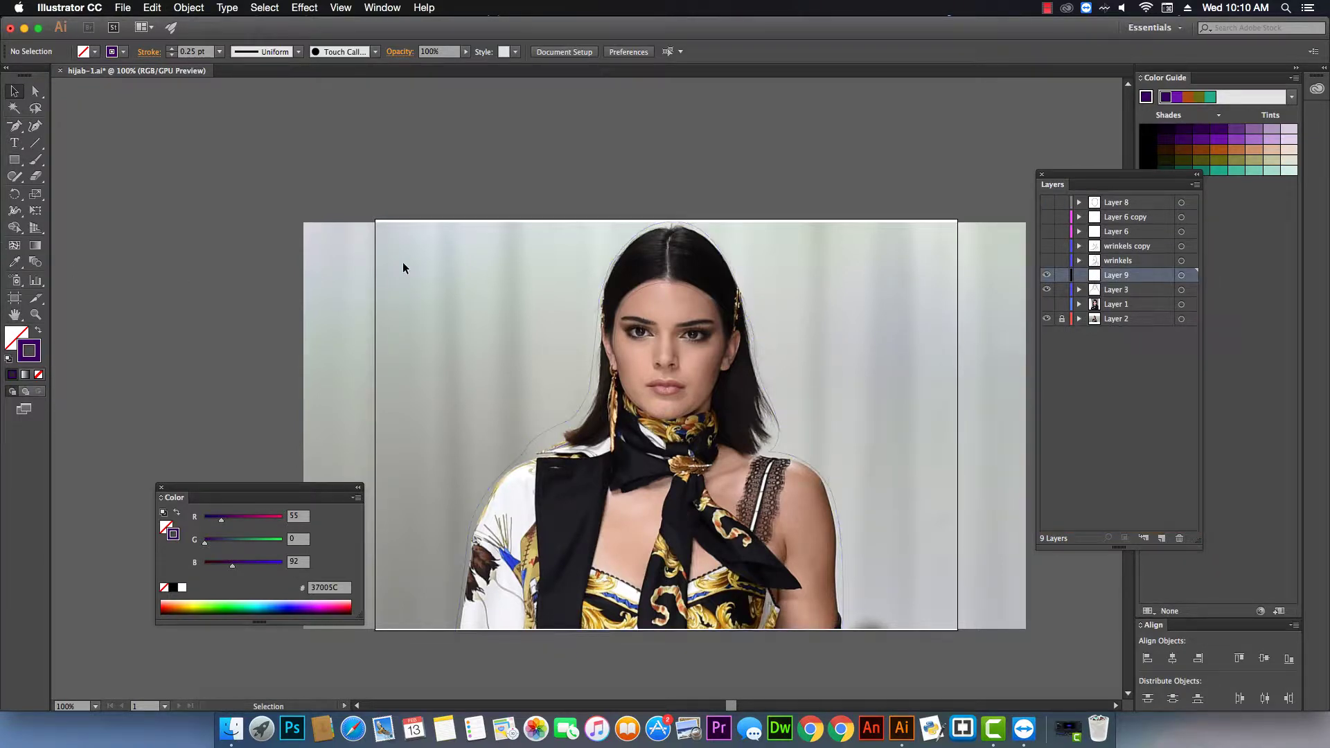
# - Hide Layer 3 and start a Pen outline at the photo's lower edge, following the white sleeve up over the shoulder
pyautogui.click(15, 126)
pyautogui.click(62, 132)
pyautogui.click(458, 628)
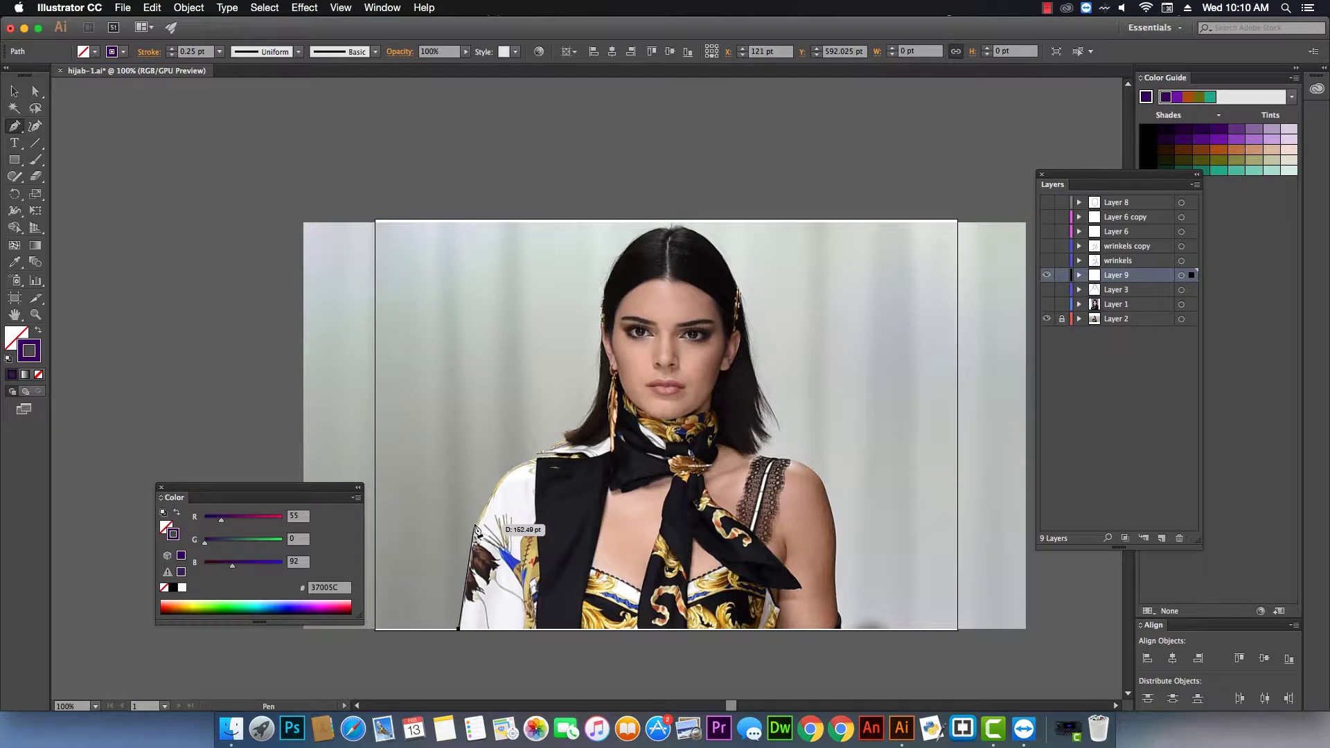
pyautogui.moveTo(476, 526); pyautogui.dragTo(483, 509)
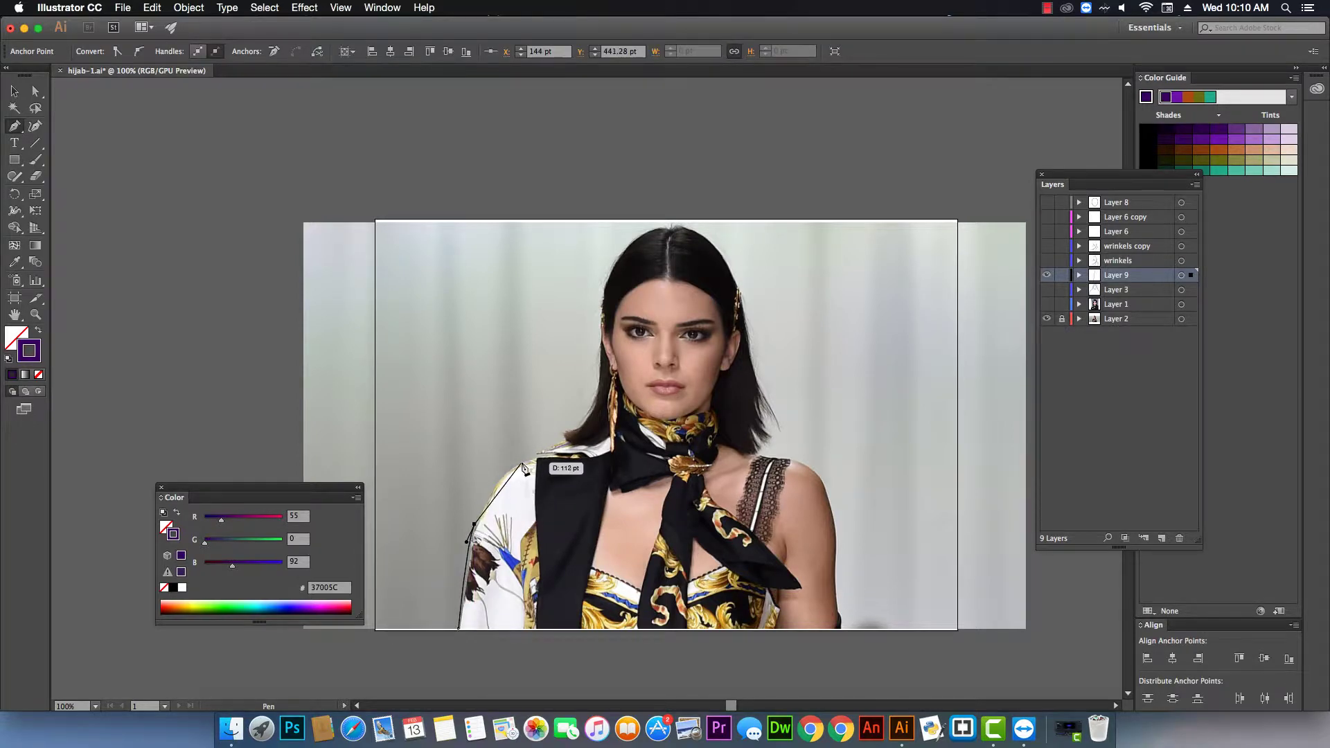
pyautogui.moveTo(516, 463); pyautogui.dragTo(594, 301)
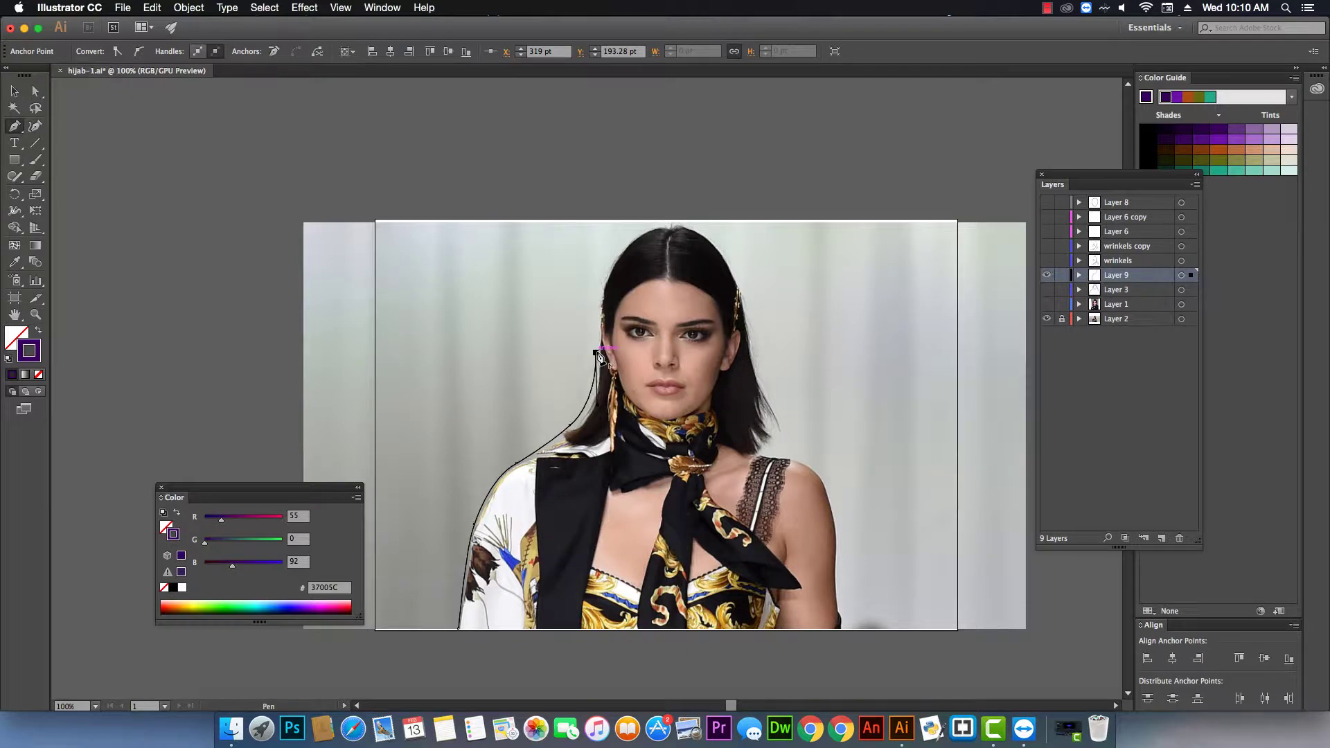
# - Continue the Pen outline up the hair above the white-sleeved shoulder to a curved anchor at the top of the head
pyautogui.click(597, 352)
pyautogui.moveTo(615, 258); pyautogui.dragTo(646, 223)
pyautogui.hotkey('ctrl', 'z')
pyautogui.click(599, 354)
pyautogui.click(622, 252)
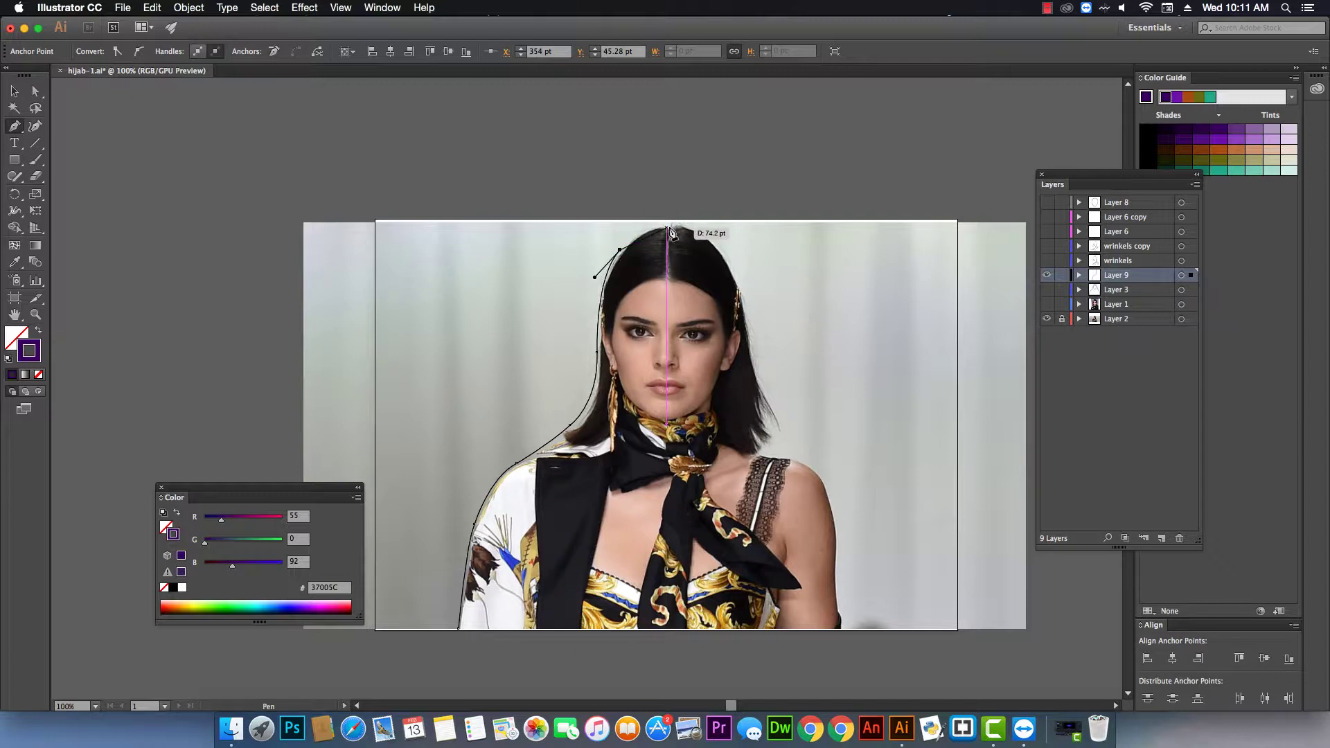
pyautogui.moveTo(672, 221); pyautogui.dragTo(711, 223)
pyautogui.click(673, 222)
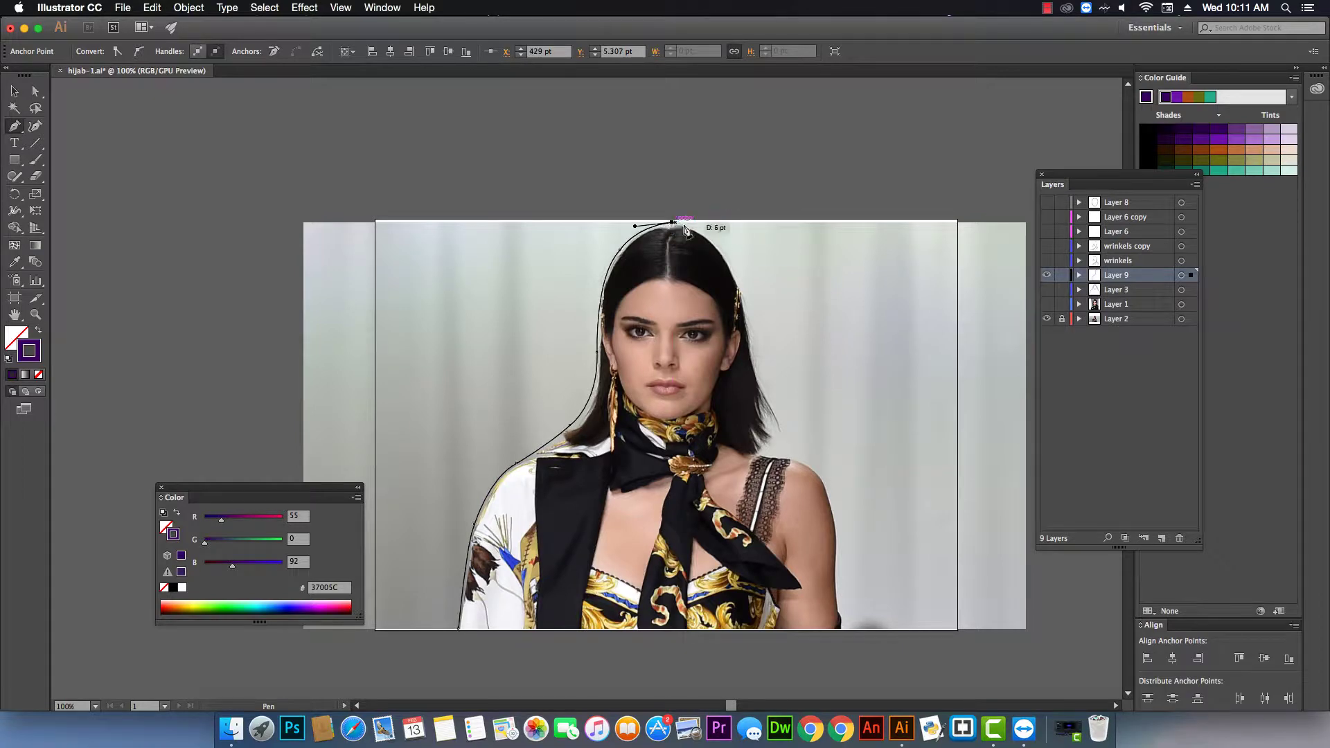
# - Extend the outline from the head's top down the other side of the hair, over the bare shoulder and along the arm
pyautogui.moveTo(740, 286); pyautogui.dragTo(761, 359)
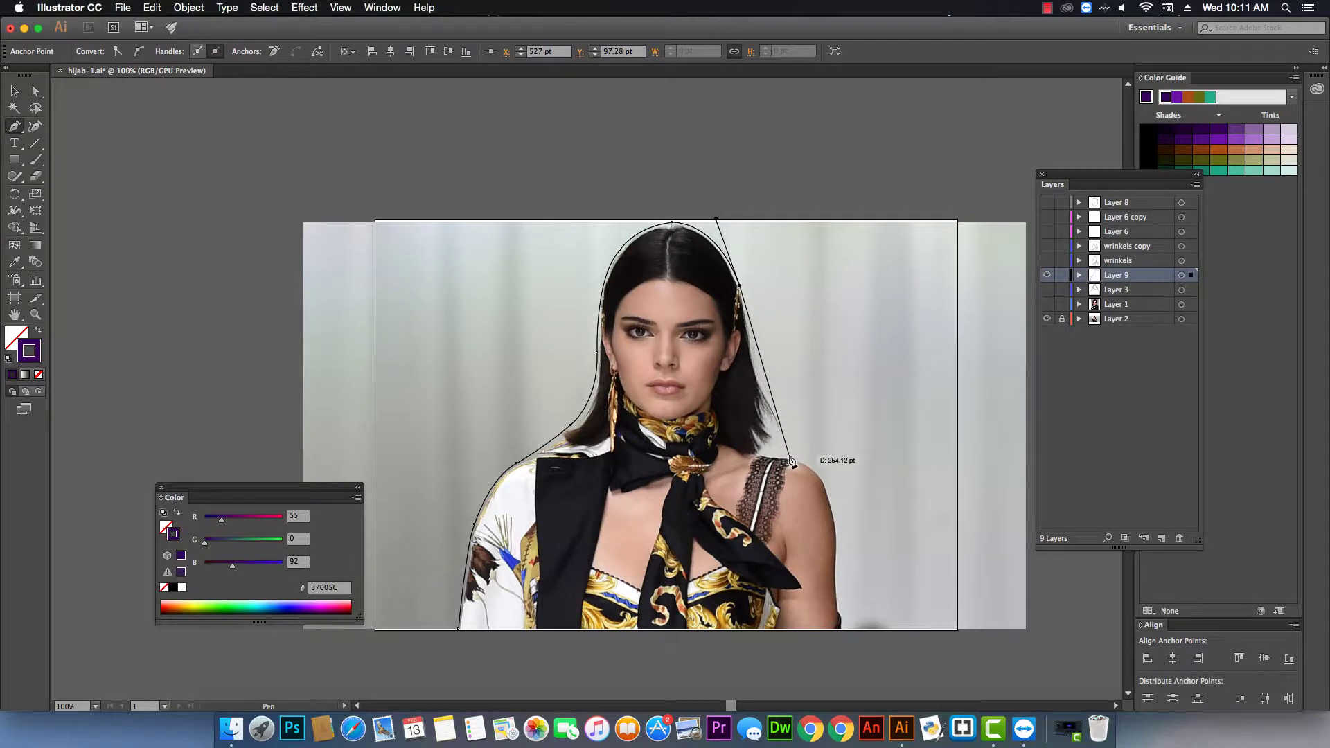
pyautogui.click(770, 386)
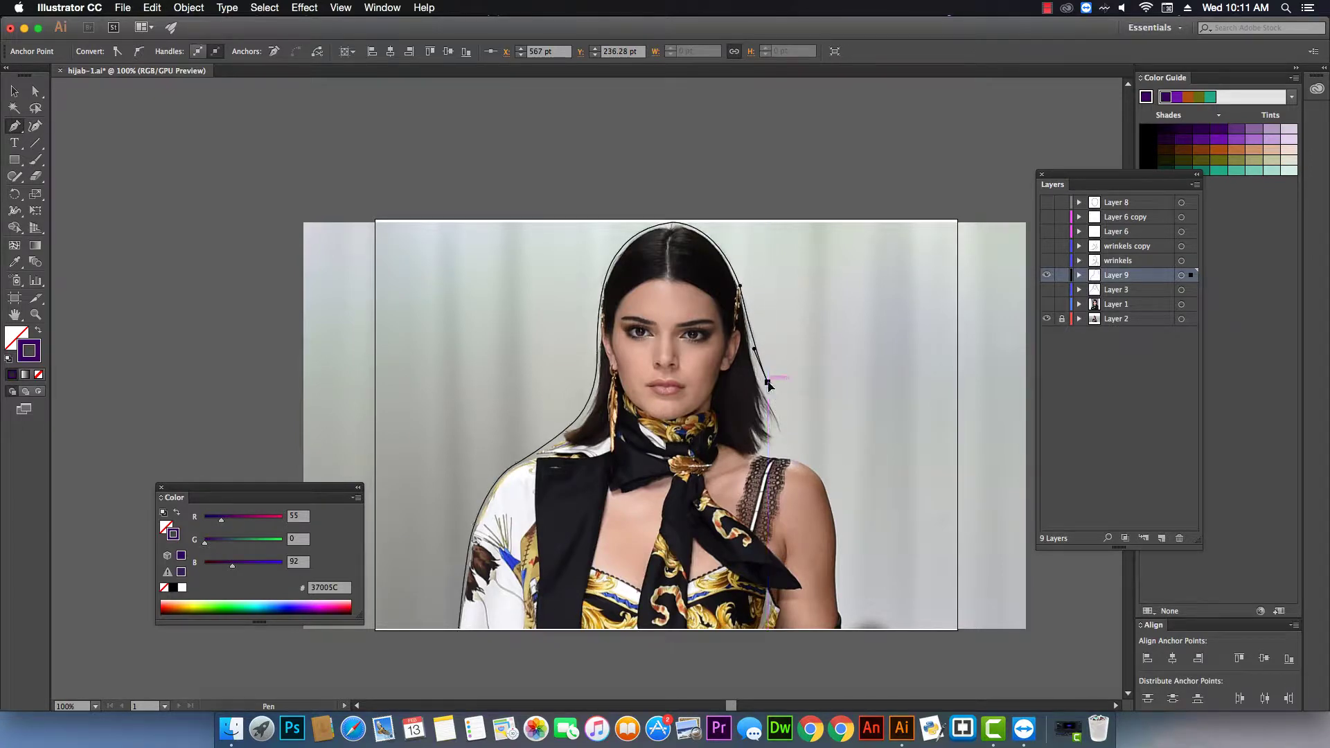
pyautogui.click(790, 459)
pyautogui.moveTo(819, 473); pyautogui.dragTo(830, 487)
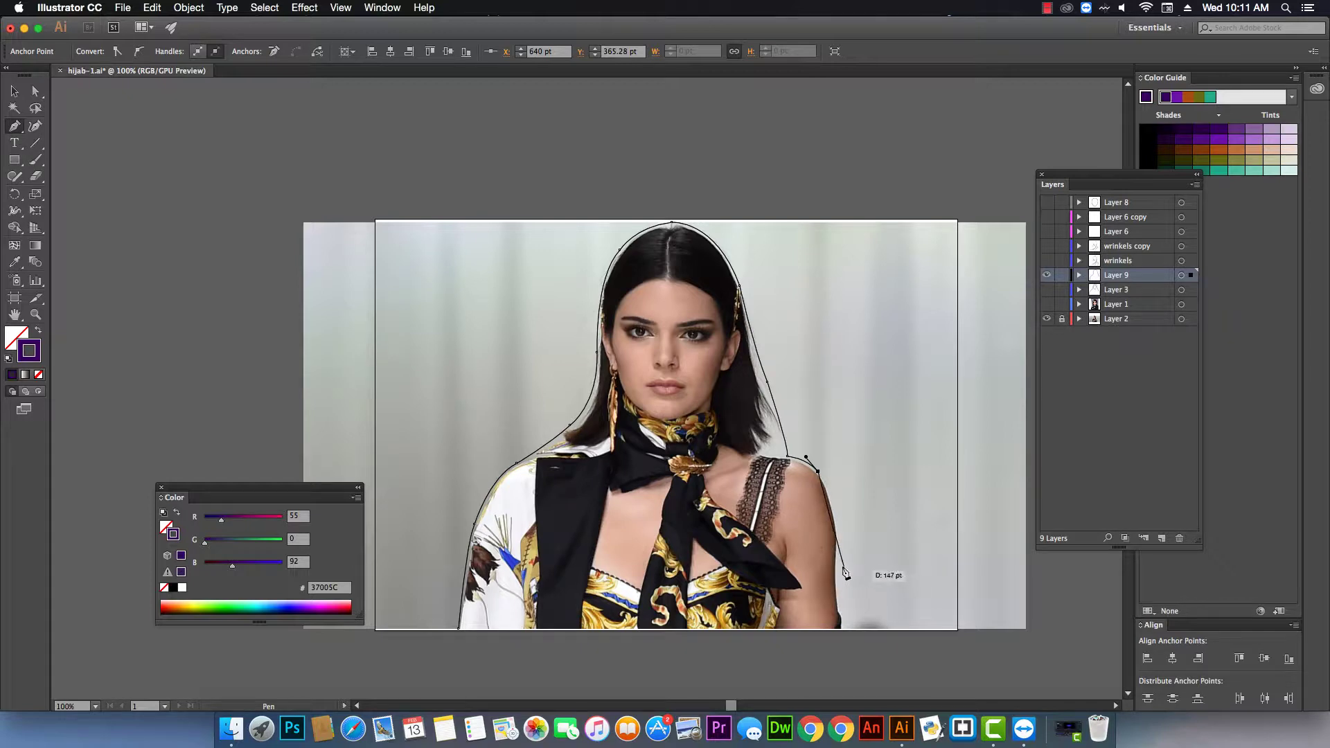
pyautogui.moveTo(840, 565); pyautogui.dragTo(840, 639)
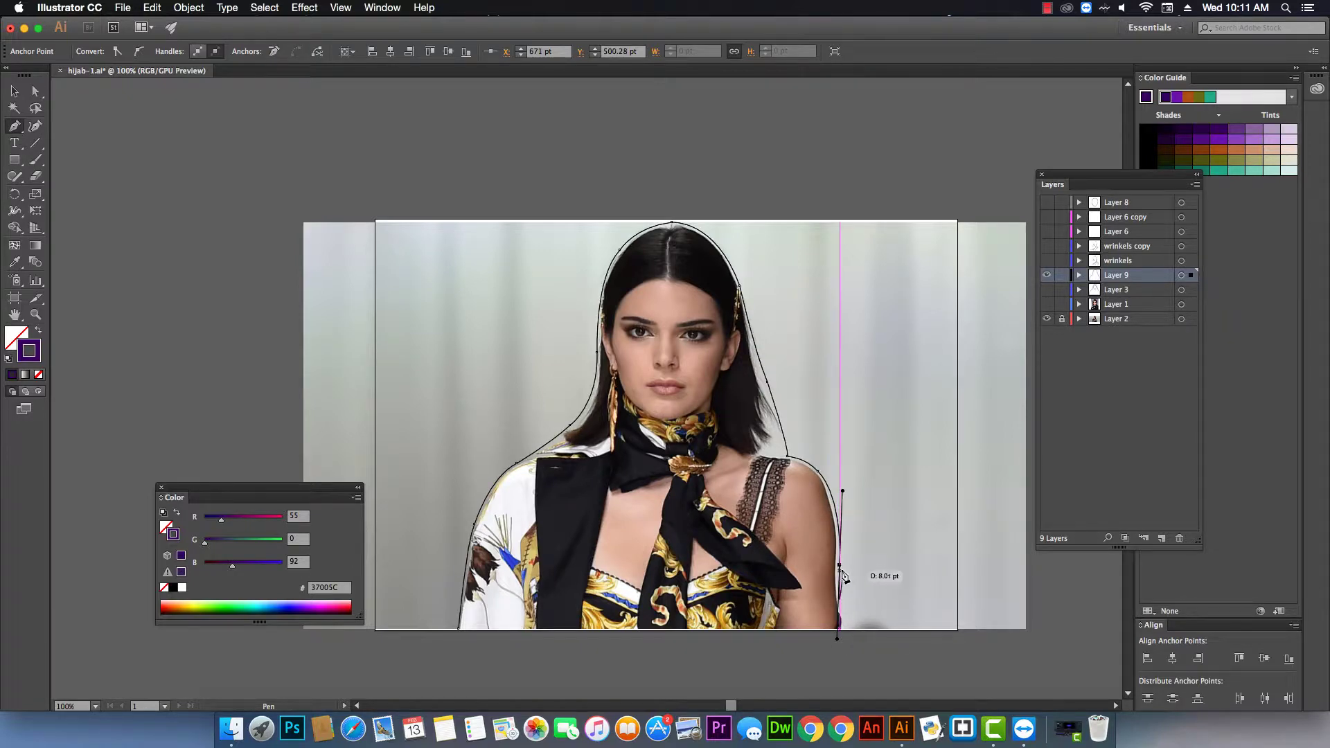
# - Bring the outline down to the artboard's lower edge beside the bare arm and close it at the starting point
pyautogui.click(860, 631)
pyautogui.click(860, 632)
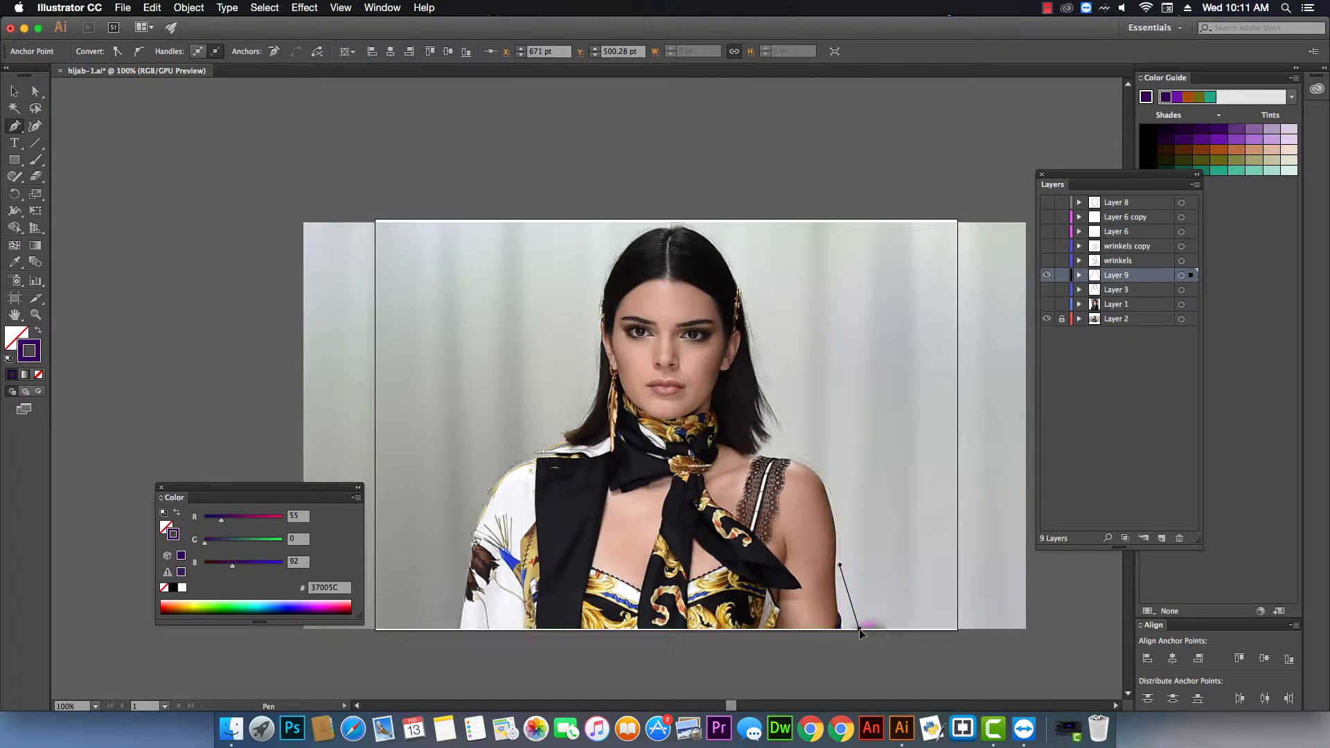
pyautogui.moveTo(882, 645); pyautogui.dragTo(874, 644)
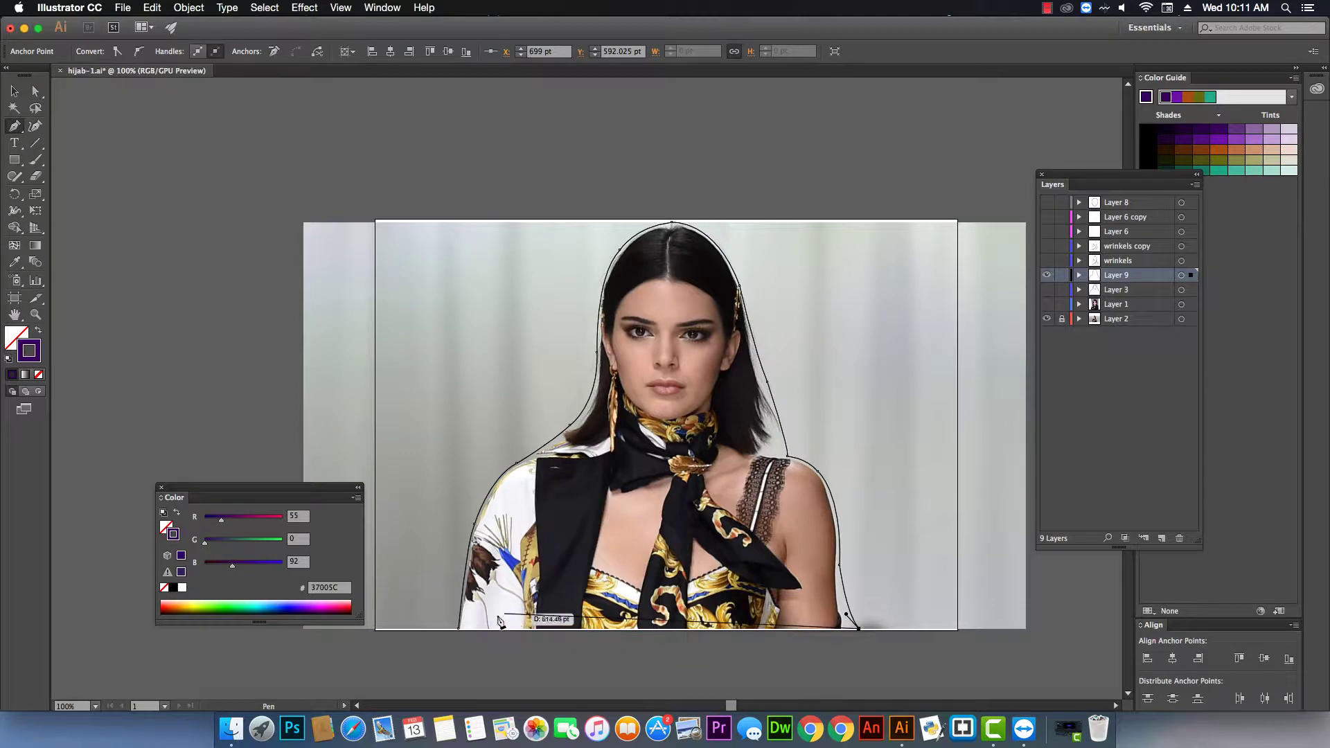
pyautogui.click(460, 630)
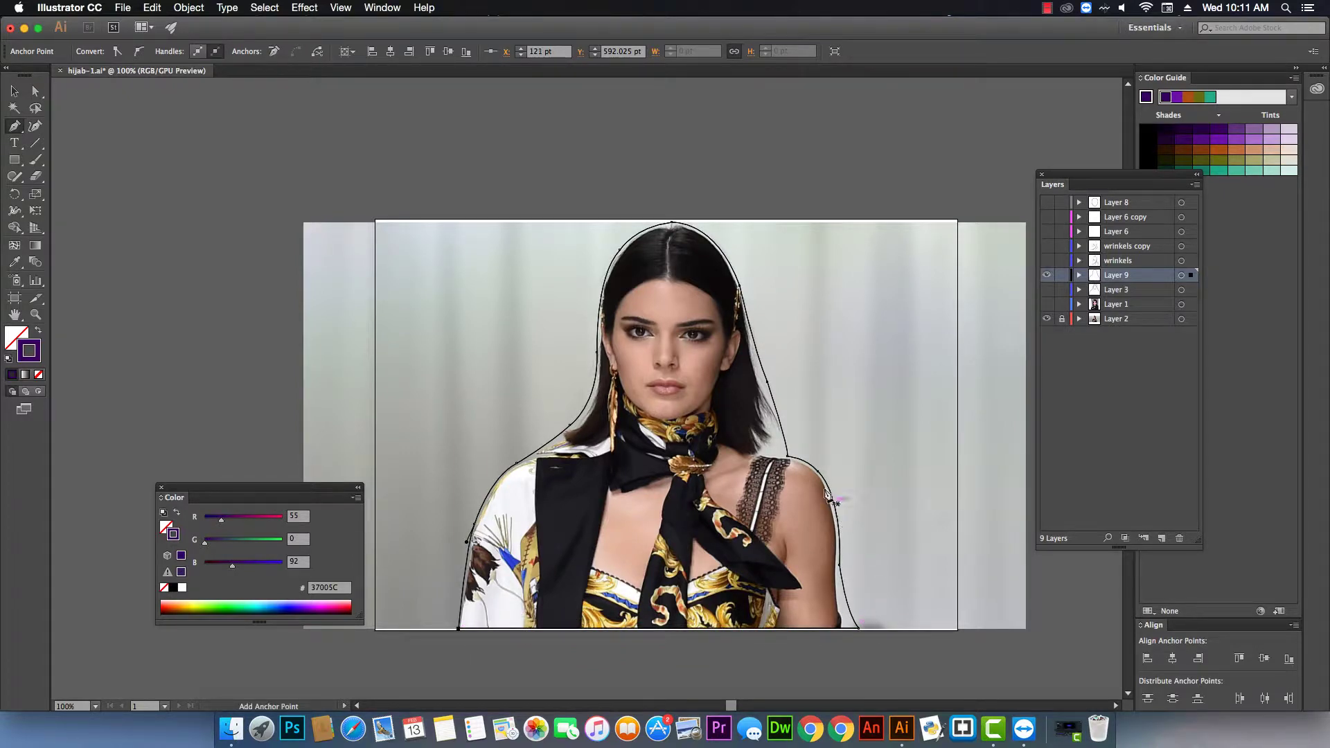
# - Convert the anchor between hair and bare shoulder to smooth, and reshape the curve beside the hair using its anchors and handles
pyautogui.click(35, 90)
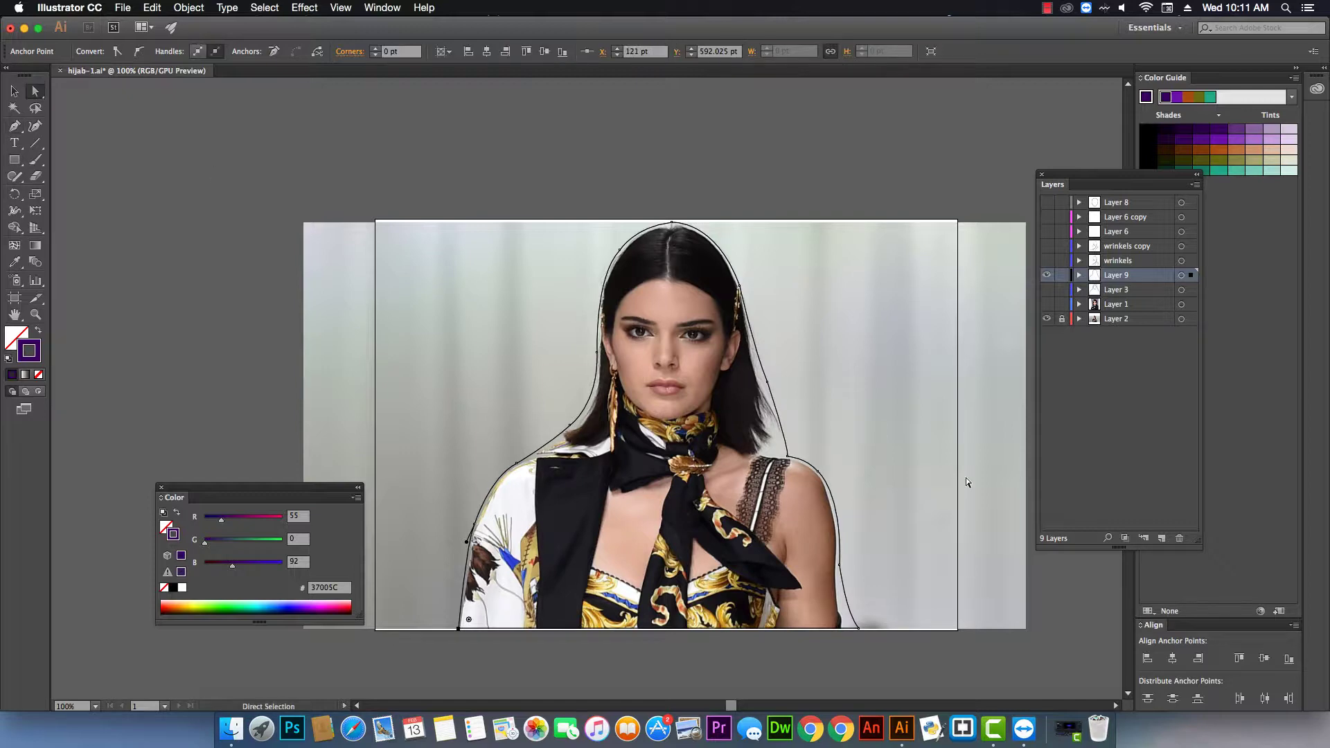
pyautogui.moveTo(798, 439); pyautogui.dragTo(770, 458)
pyautogui.click(140, 53)
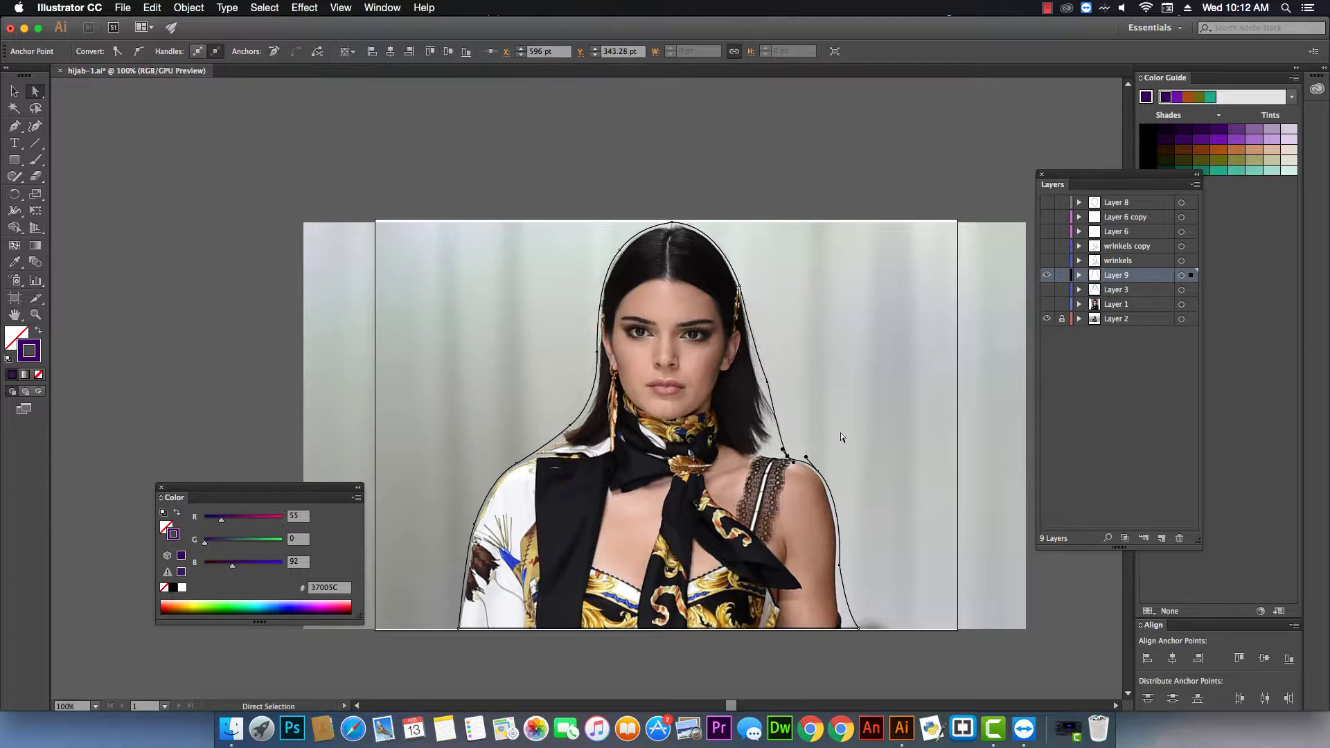
pyautogui.moveTo(783, 449)
pyautogui.mouseDown()
pyautogui.moveTo(769, 429)
pyautogui.moveTo(798, 455)
pyautogui.mouseUp()
pyautogui.click(767, 381)
pyautogui.moveTo(766, 388); pyautogui.dragTo(759, 345)
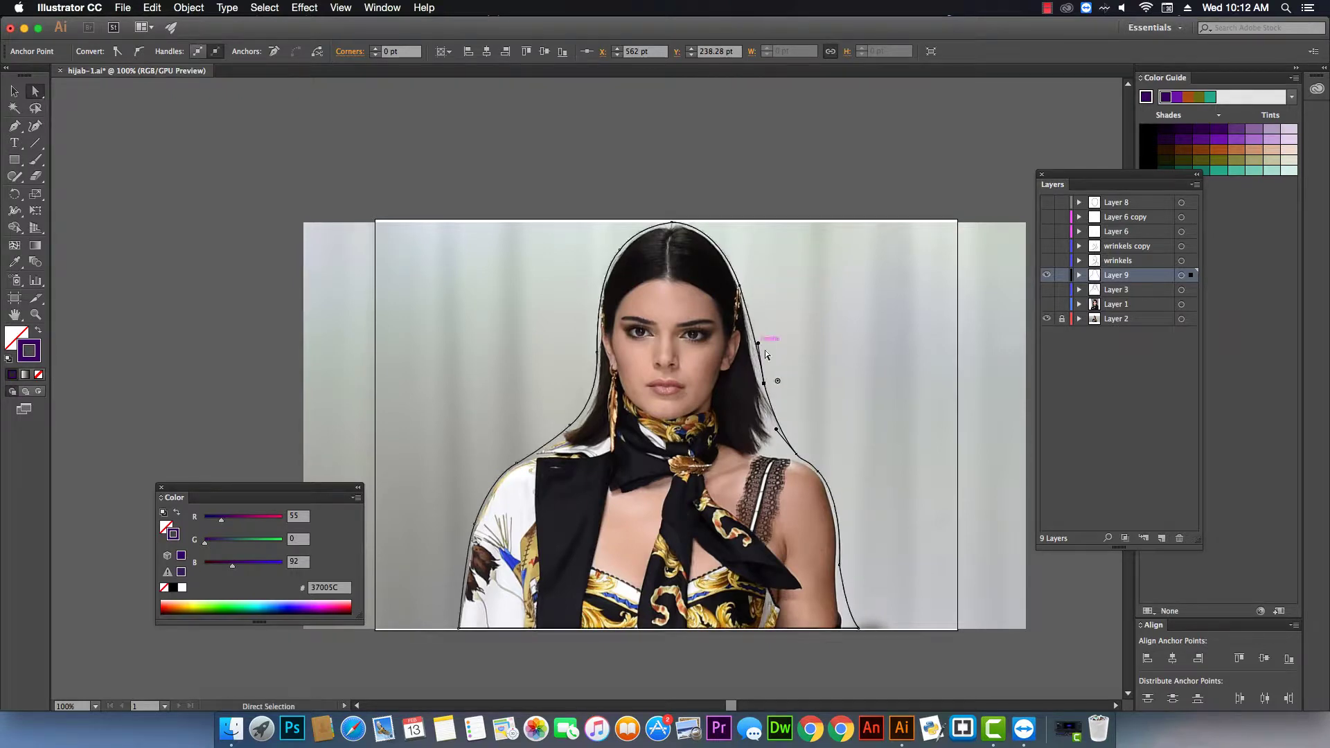
# - Lower the head-top anchor slightly and smooth the outline's anchors along the white-sleeved shoulder
pyautogui.click(660, 229)
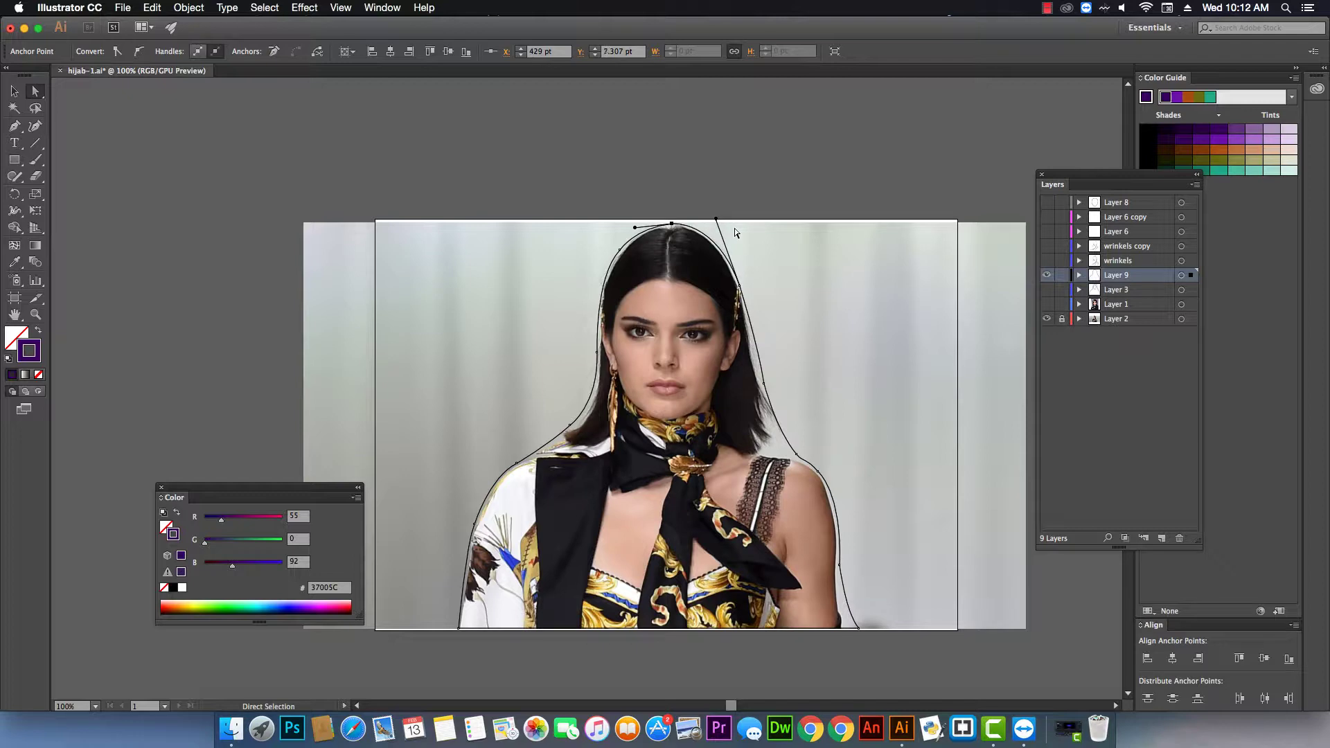
pyautogui.click(567, 276)
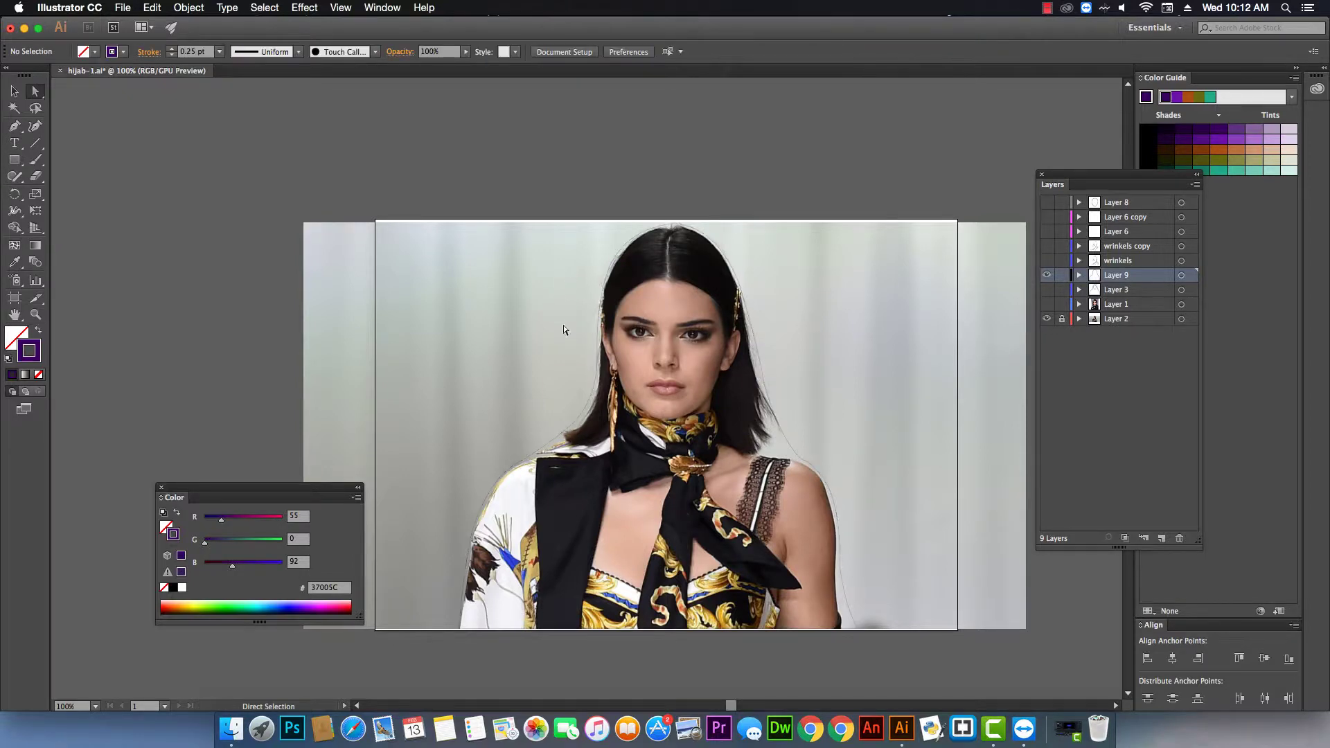
pyautogui.click(585, 438)
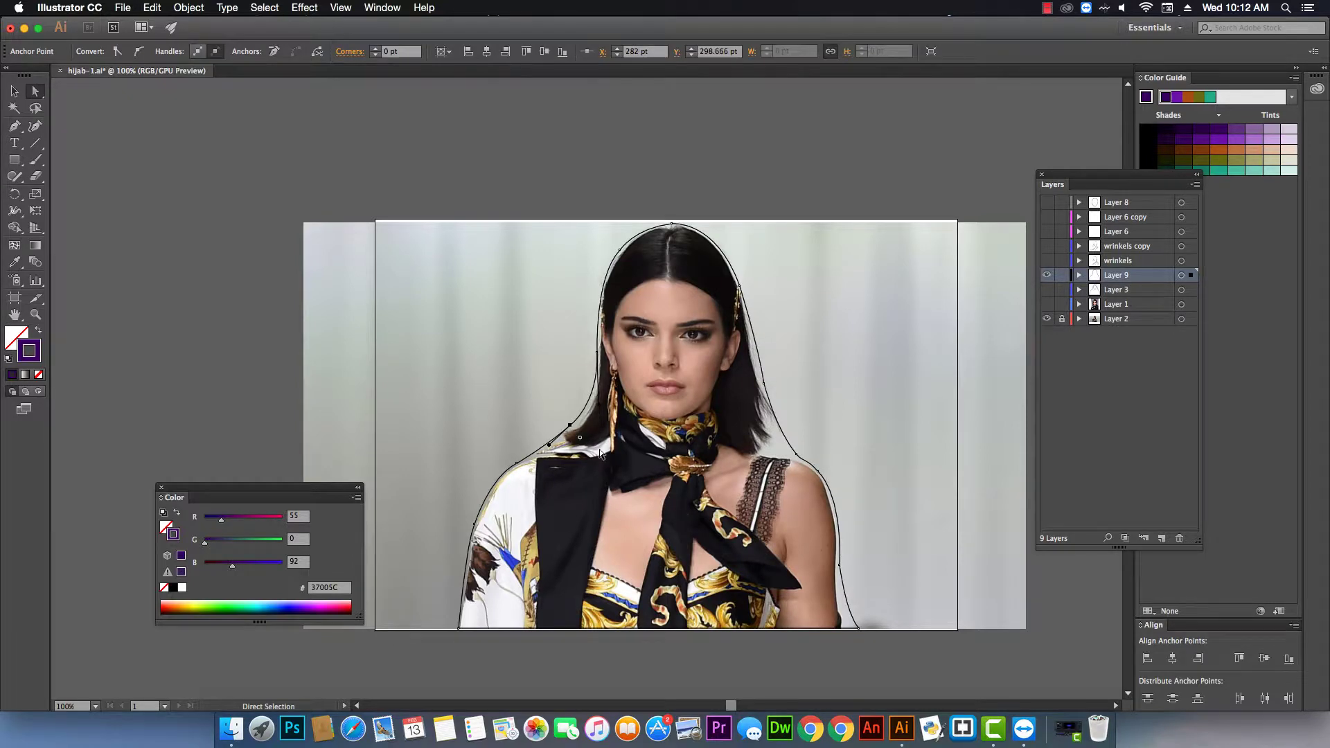
pyautogui.click(516, 462)
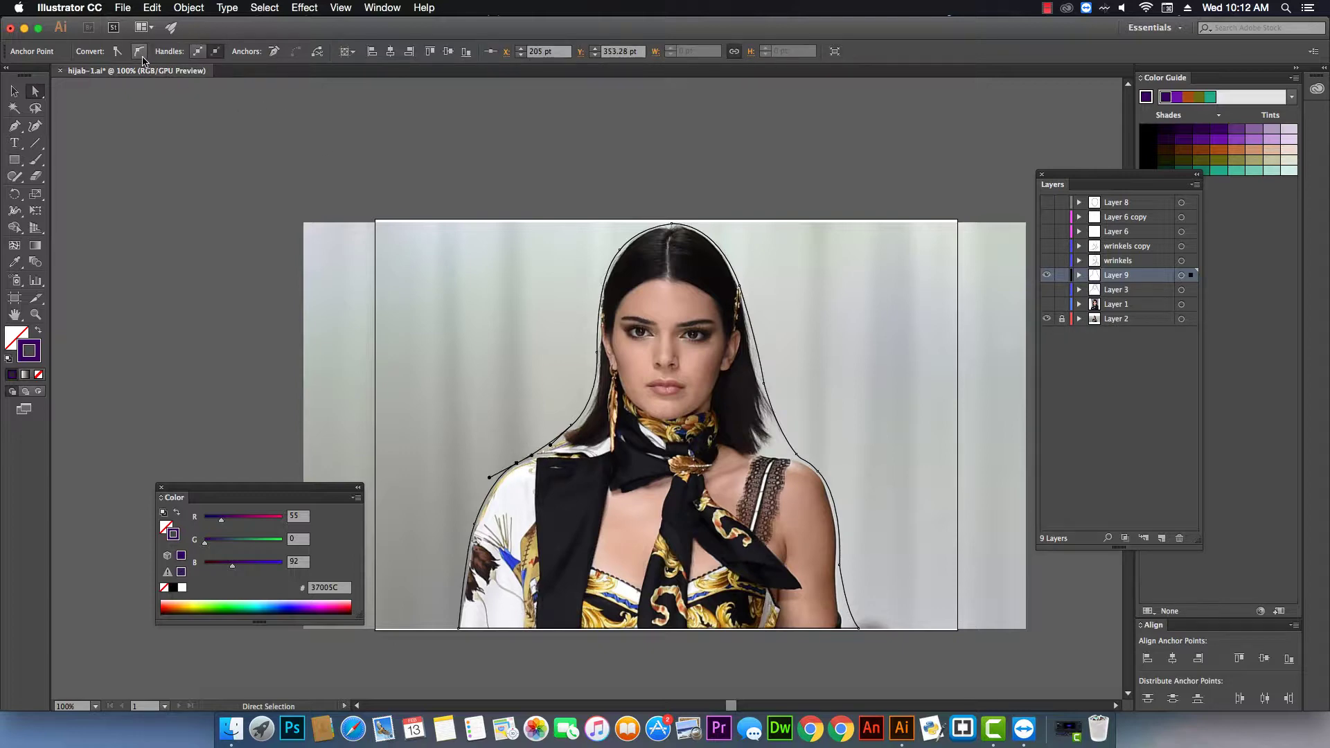
pyautogui.click(491, 408)
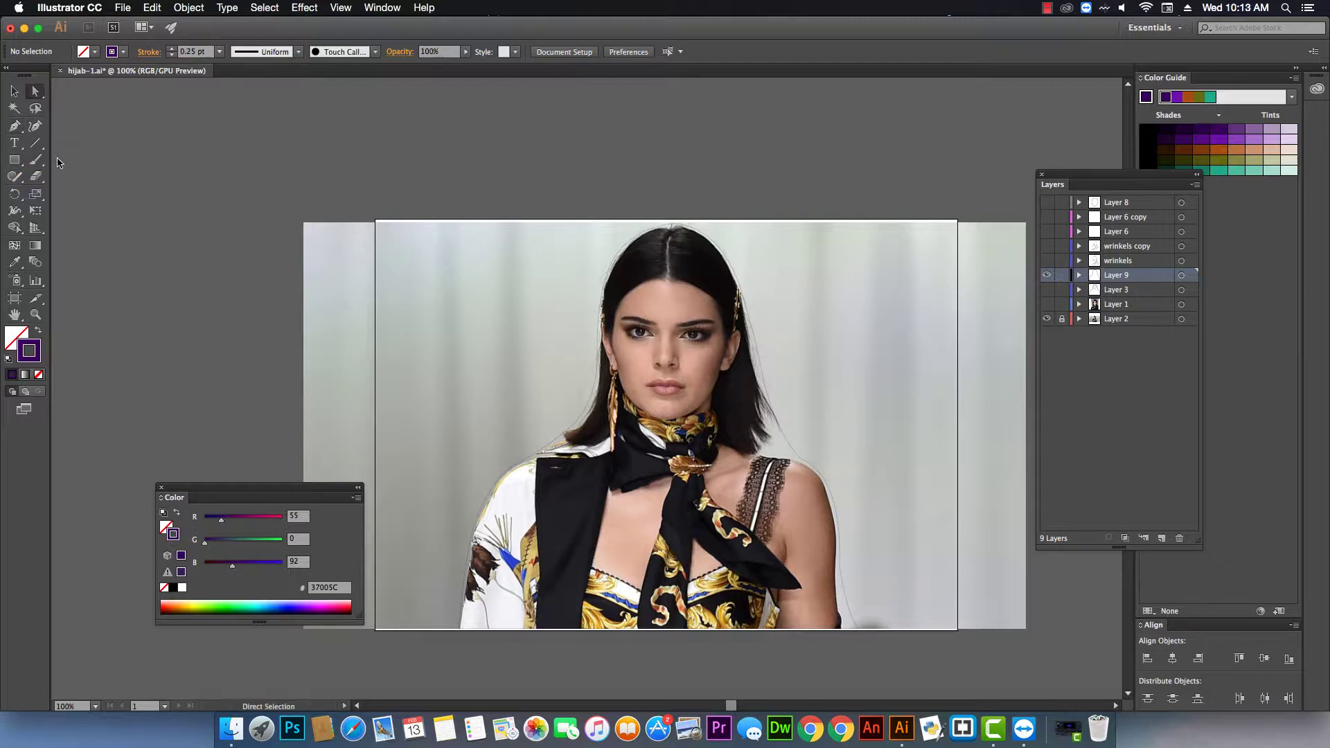
# - Draw a closed oval around the face with the Pen tool, from the hairline's centre past both cheeks and the chin, then deselect it
pyautogui.click(14, 126)
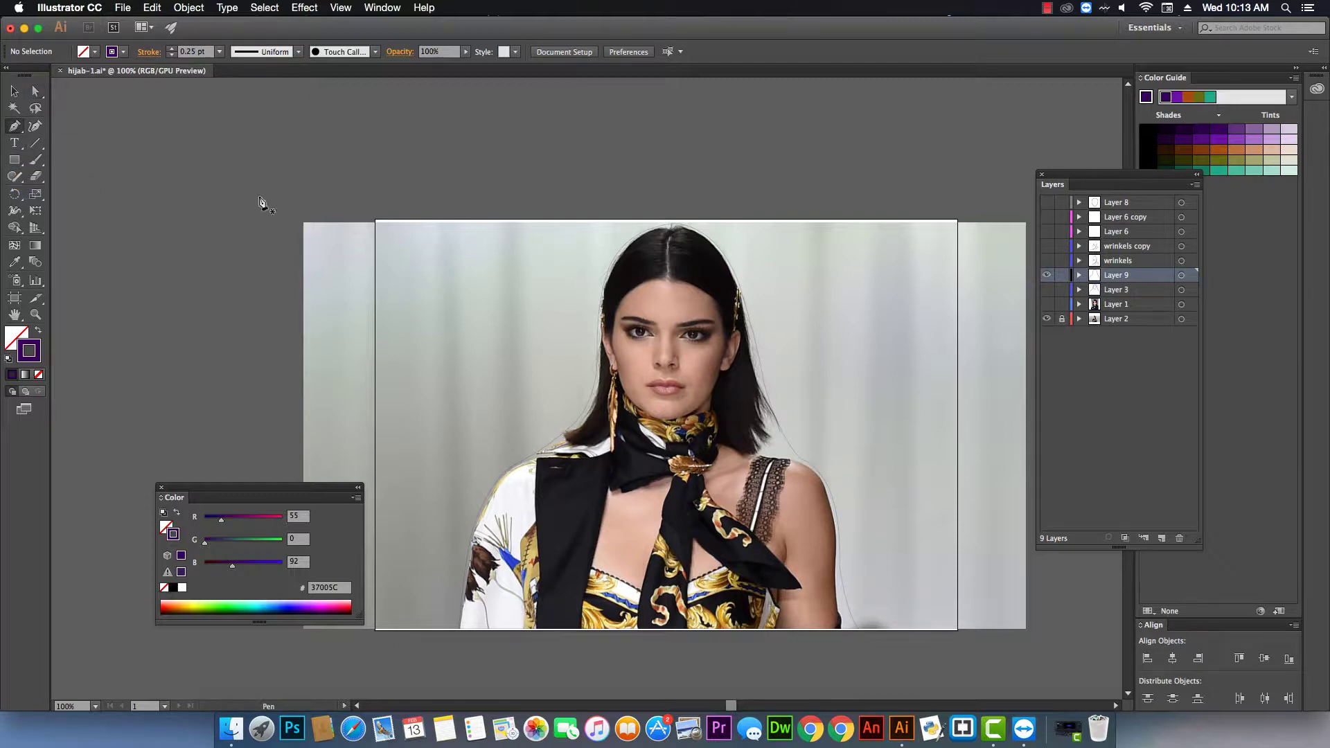
pyautogui.click(666, 284)
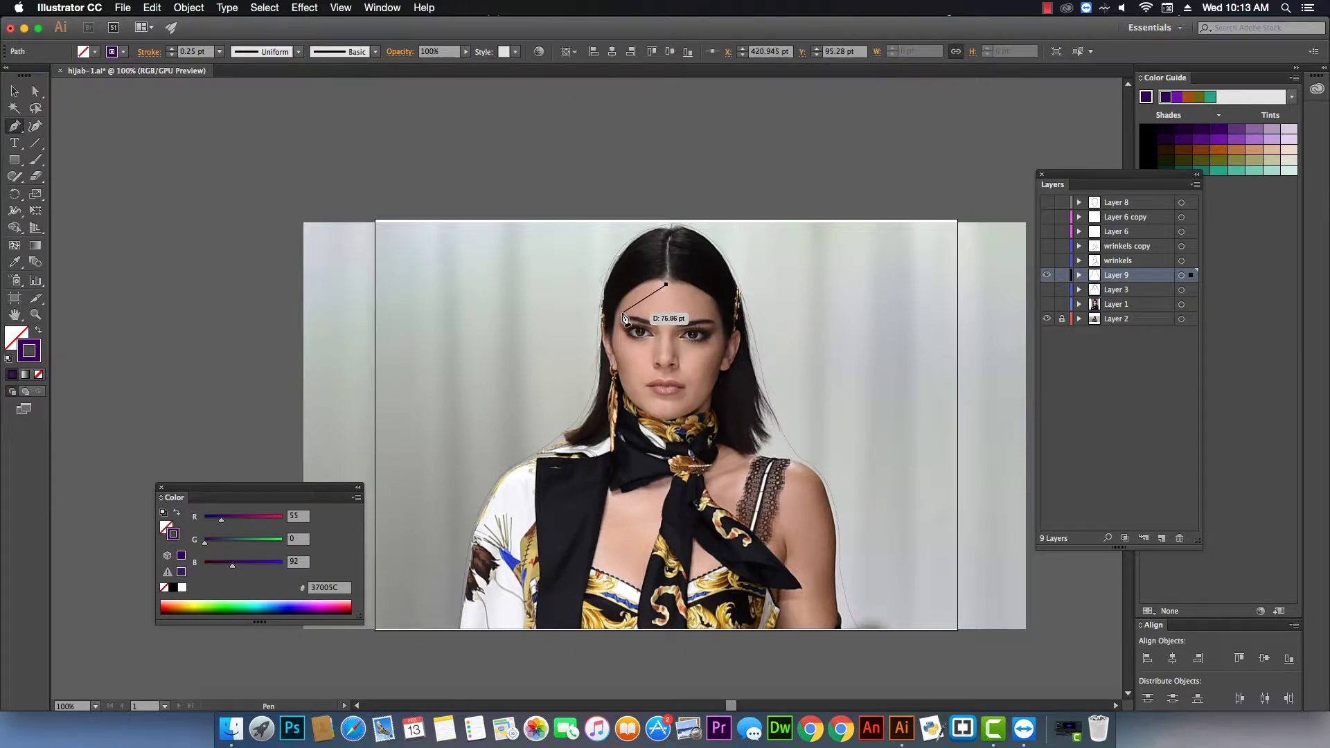
pyautogui.moveTo(619, 320); pyautogui.dragTo(724, 335)
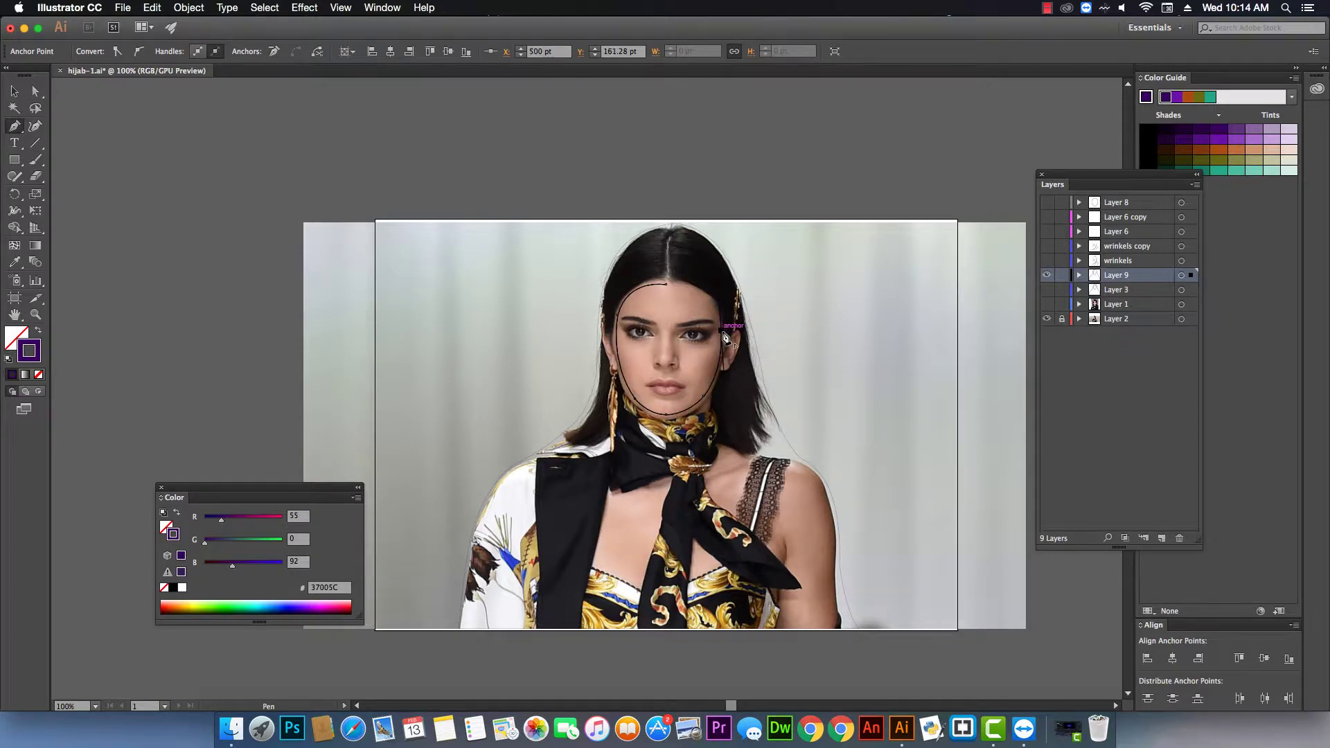
pyautogui.moveTo(666, 284); pyautogui.dragTo(669, 297)
pyautogui.click(35, 90)
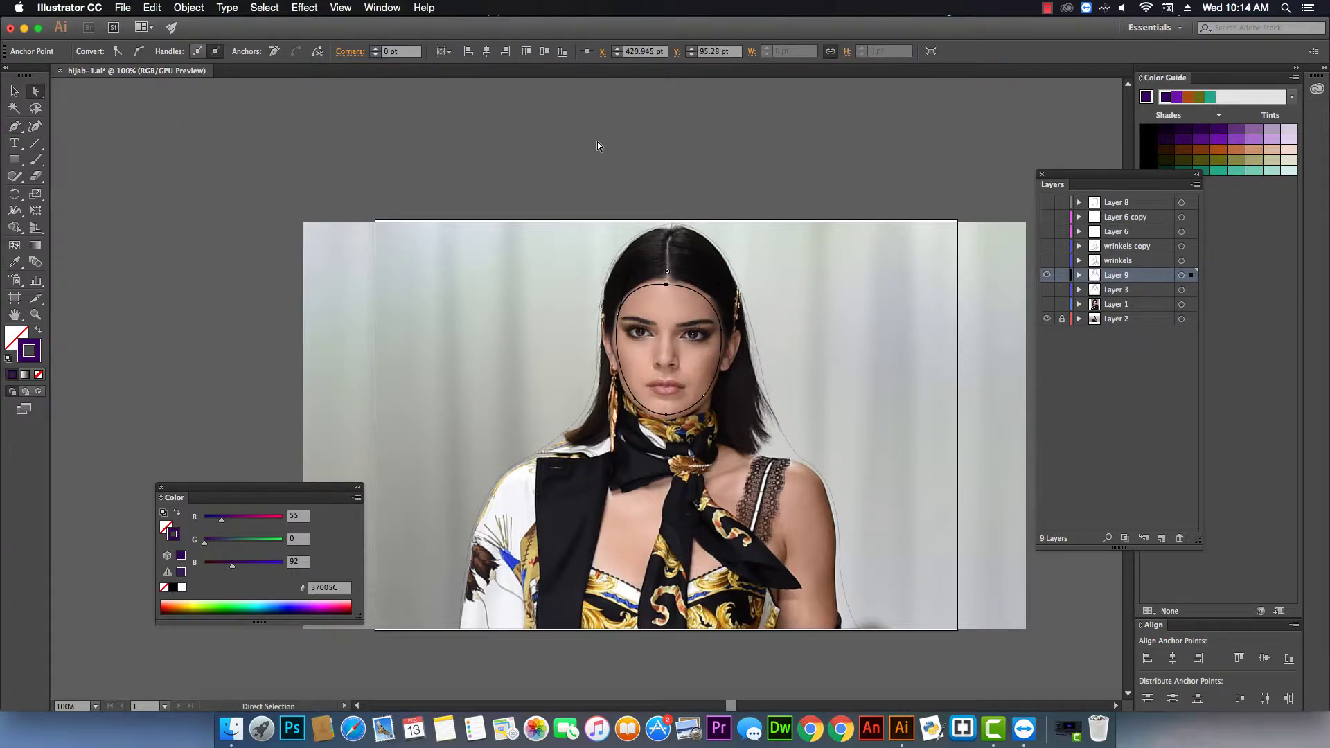
pyautogui.click(599, 145)
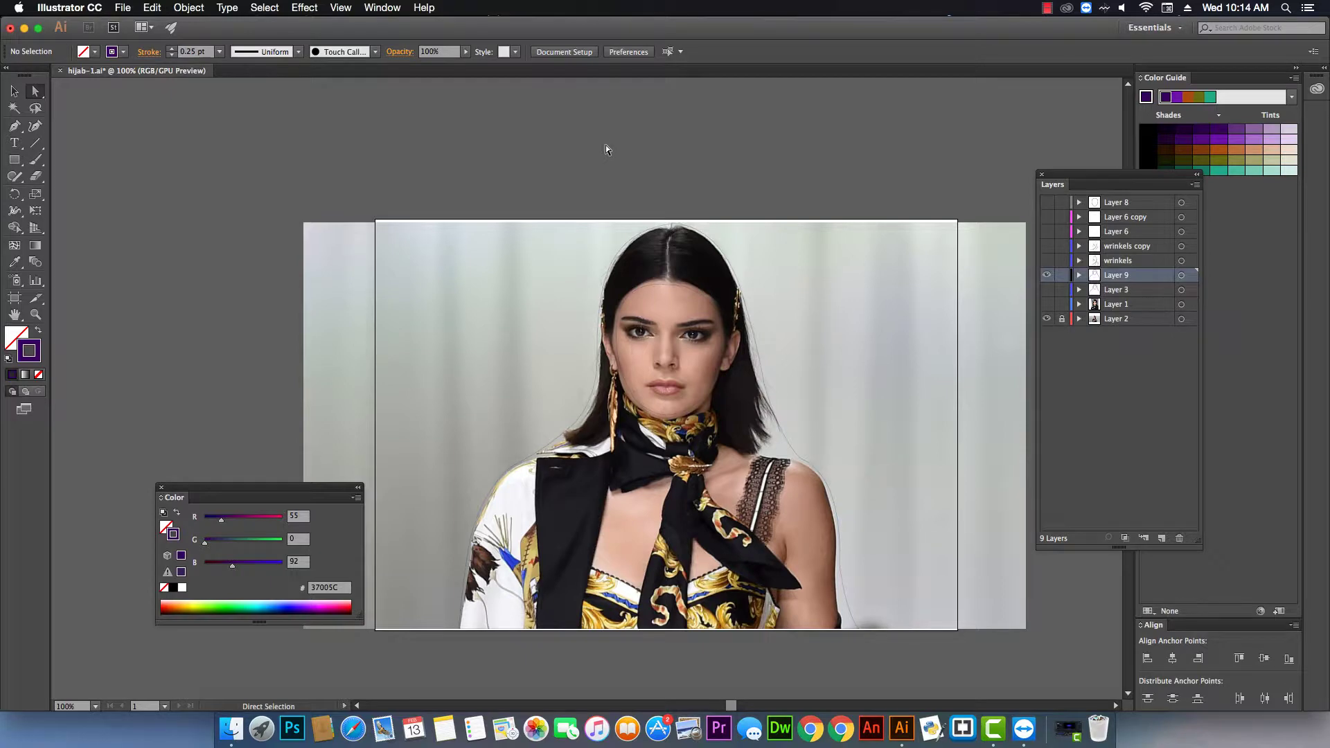
# - Select the hijab outline and the face oval together and combine them with the Pathfinder's Exclude mode
pyautogui.click(670, 310)
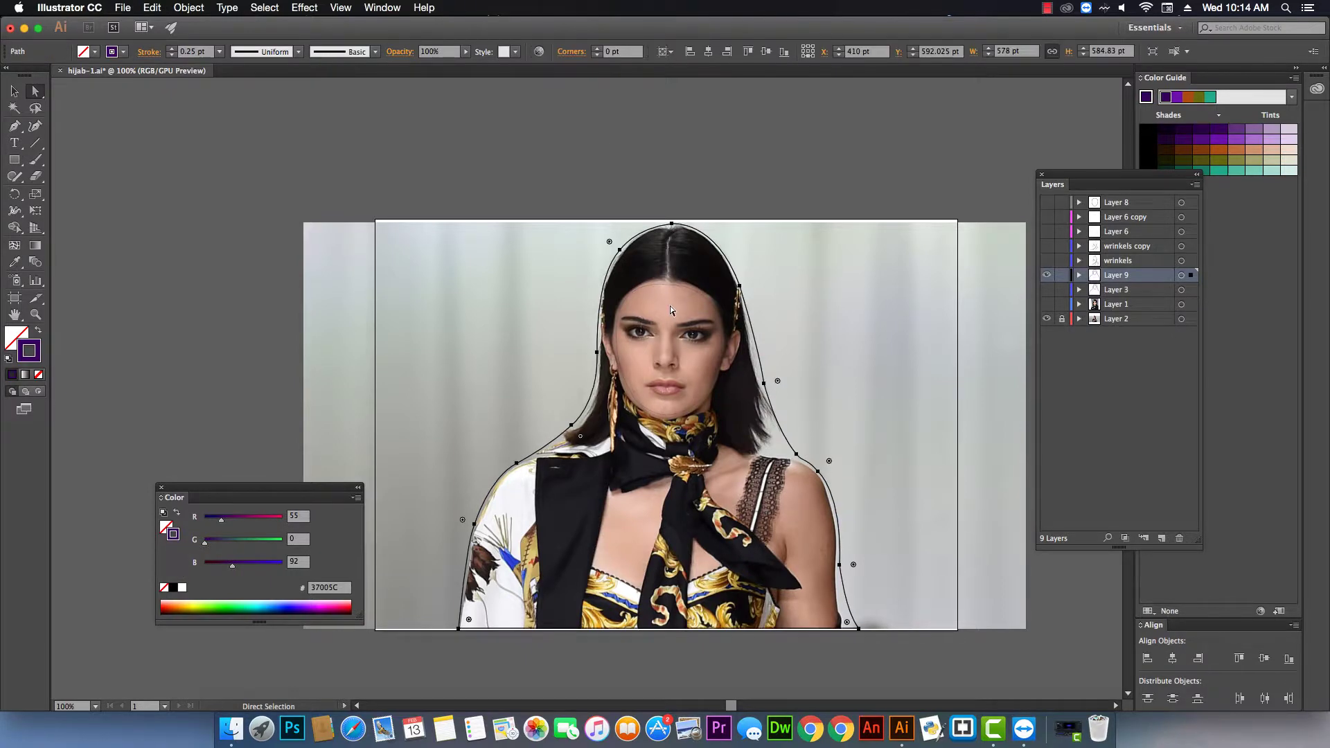
pyautogui.keyDown('shift'); pyautogui.click(717, 313); pyautogui.keyUp('shift')
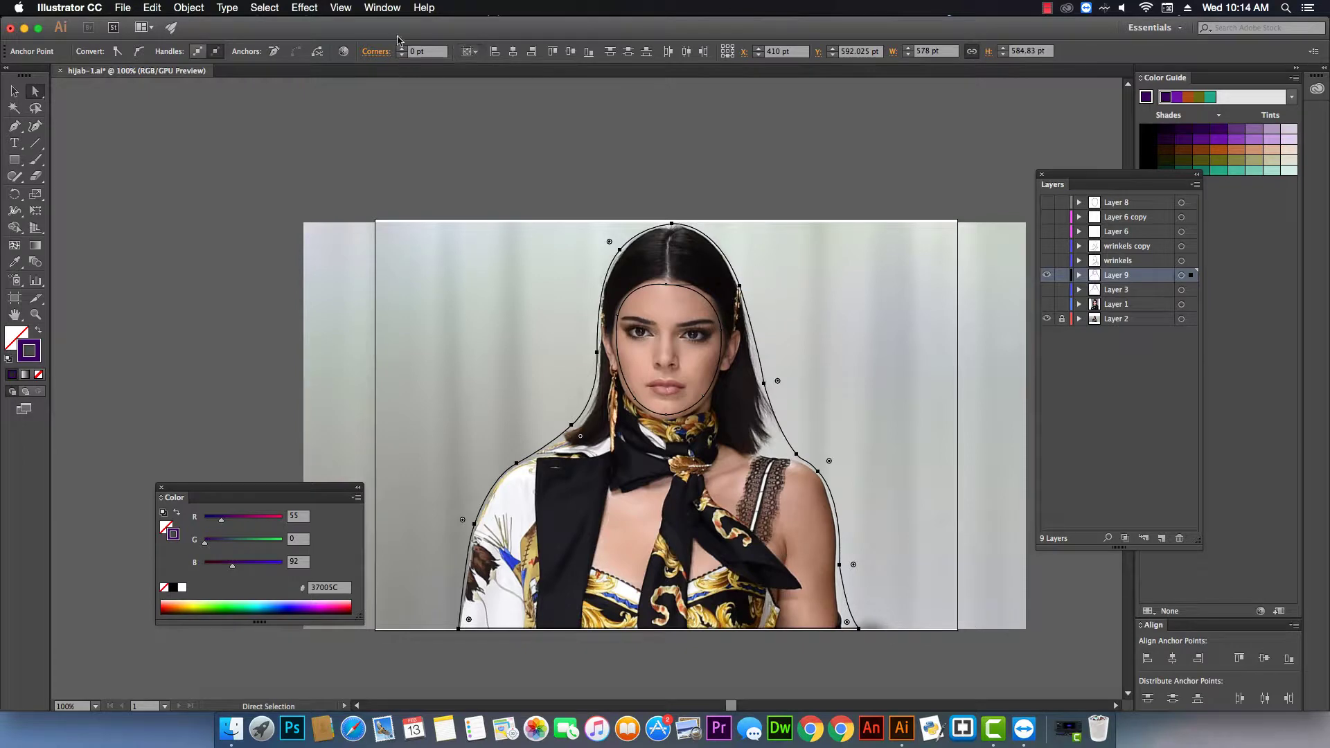
pyautogui.click(384, 8)
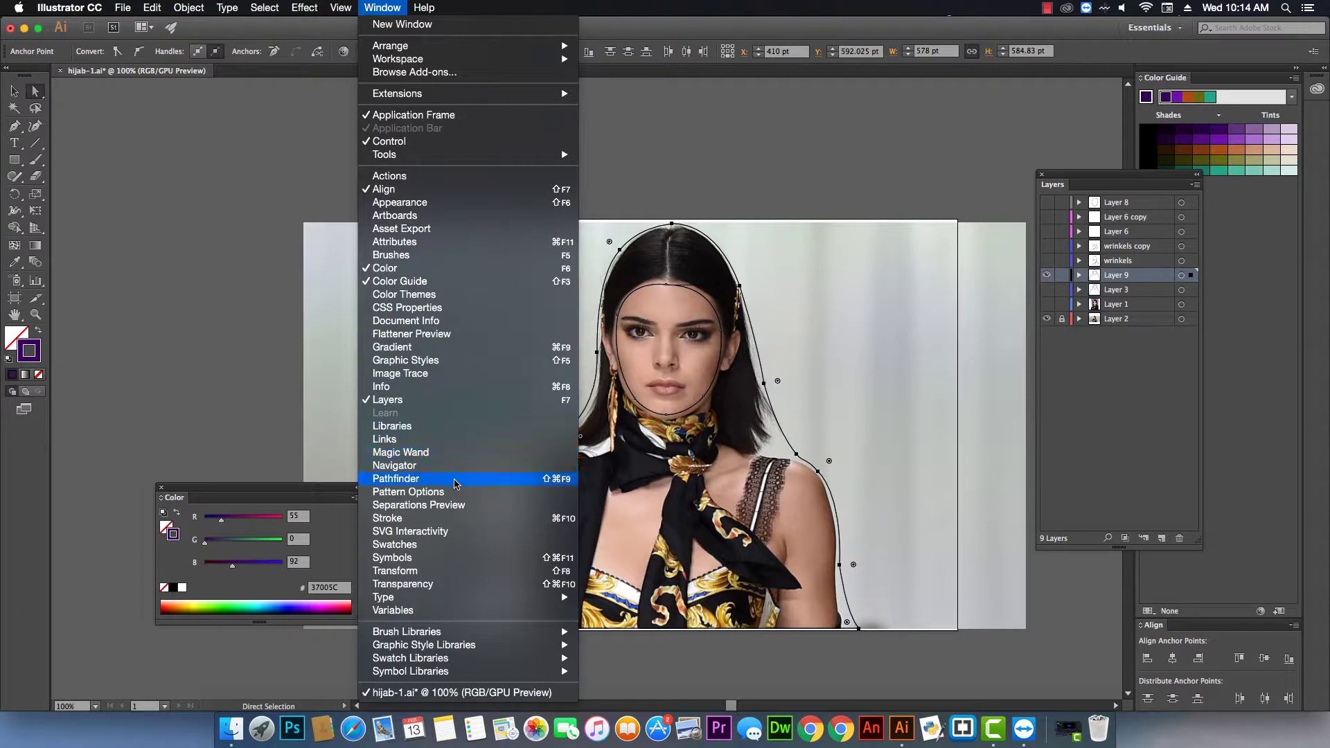
pyautogui.click(454, 479)
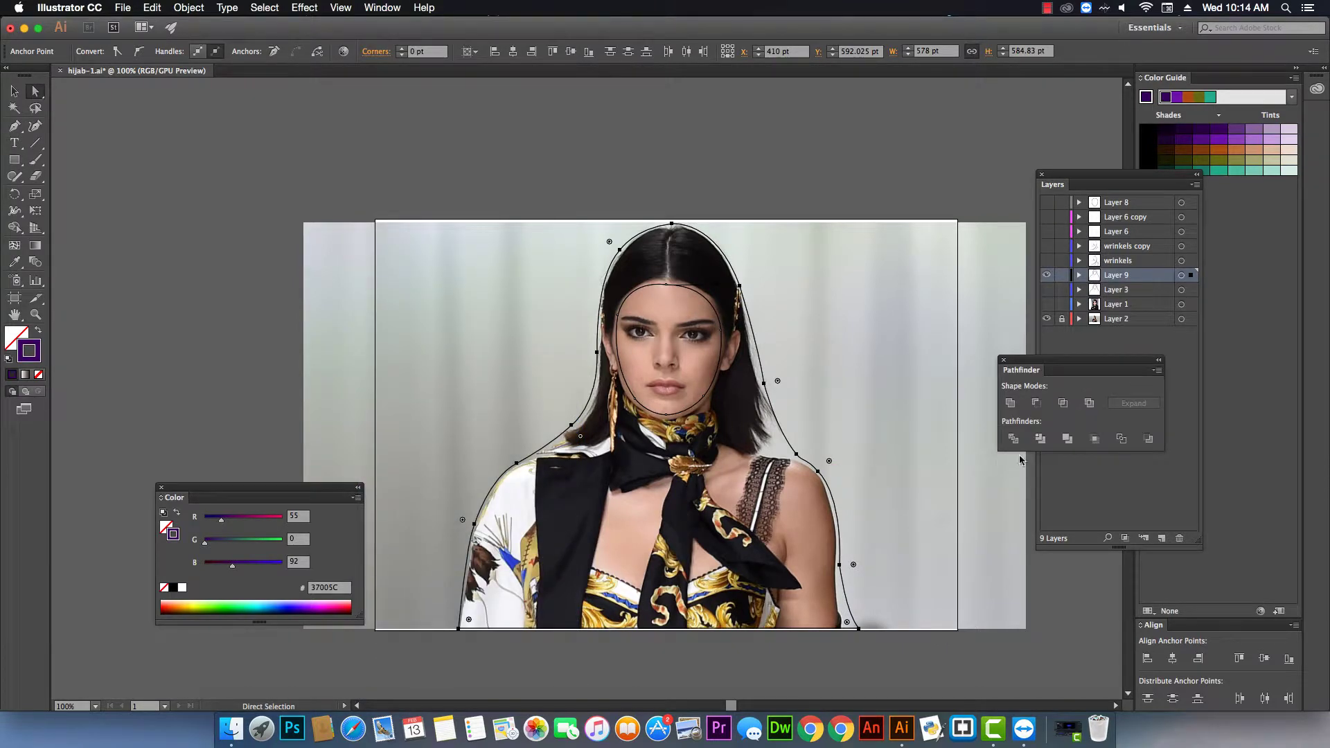
pyautogui.click(1091, 404)
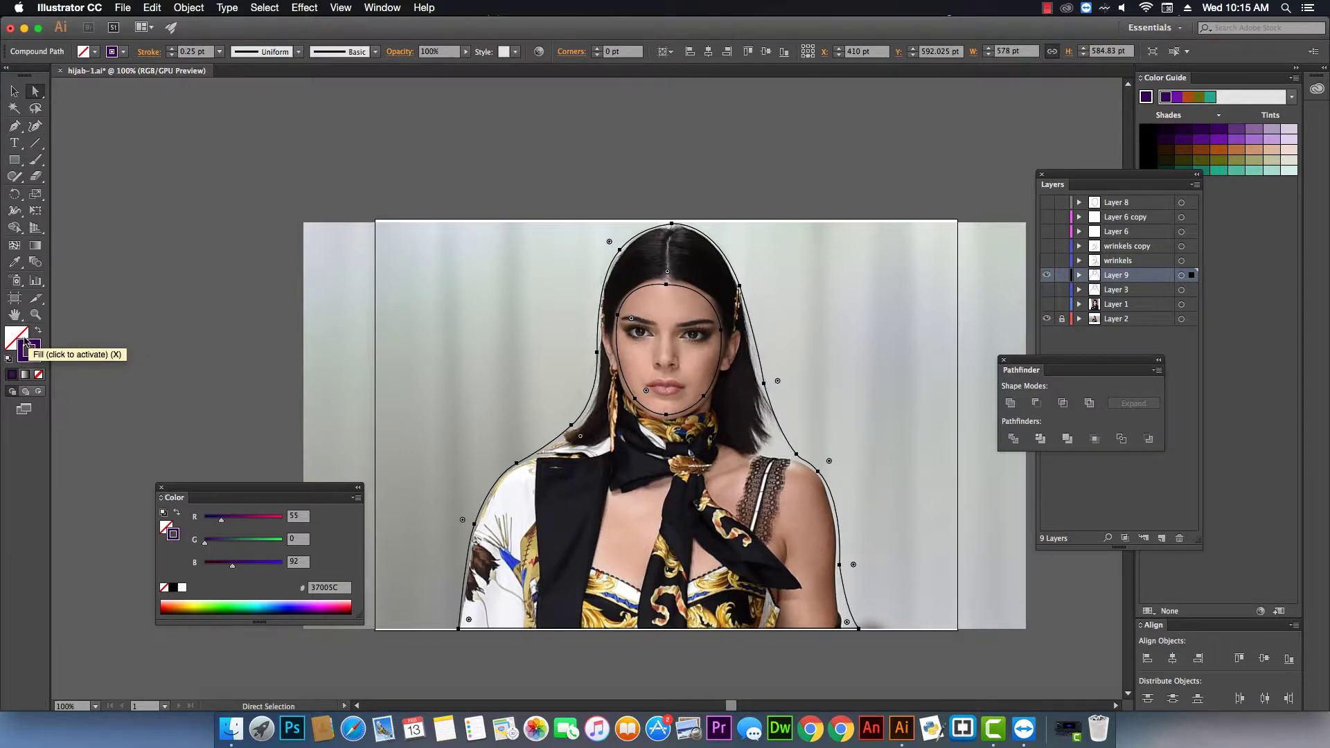
# - Fill the combined hijab shape with the purple stroke colour 37005C and leave its stroke empty
pyautogui.doubleClick(28, 350)
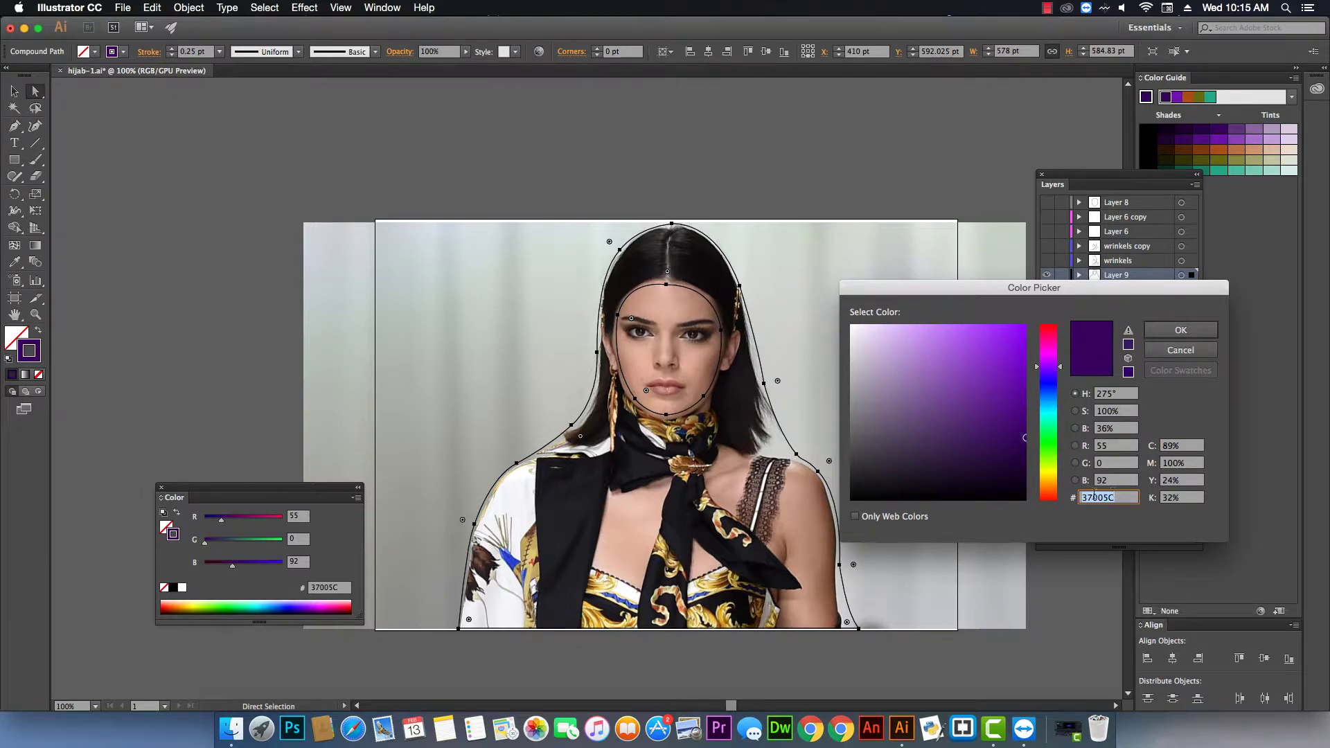
pyautogui.click(1172, 332)
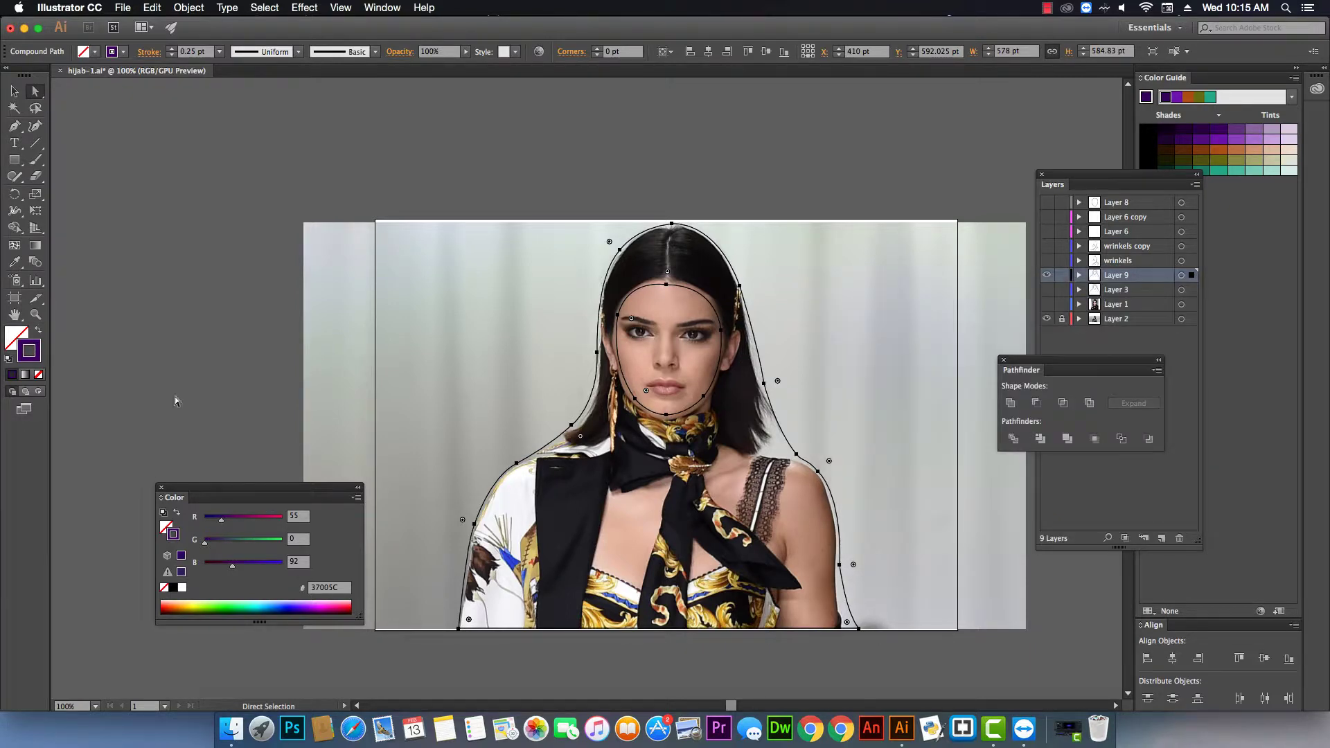
pyautogui.click(38, 331)
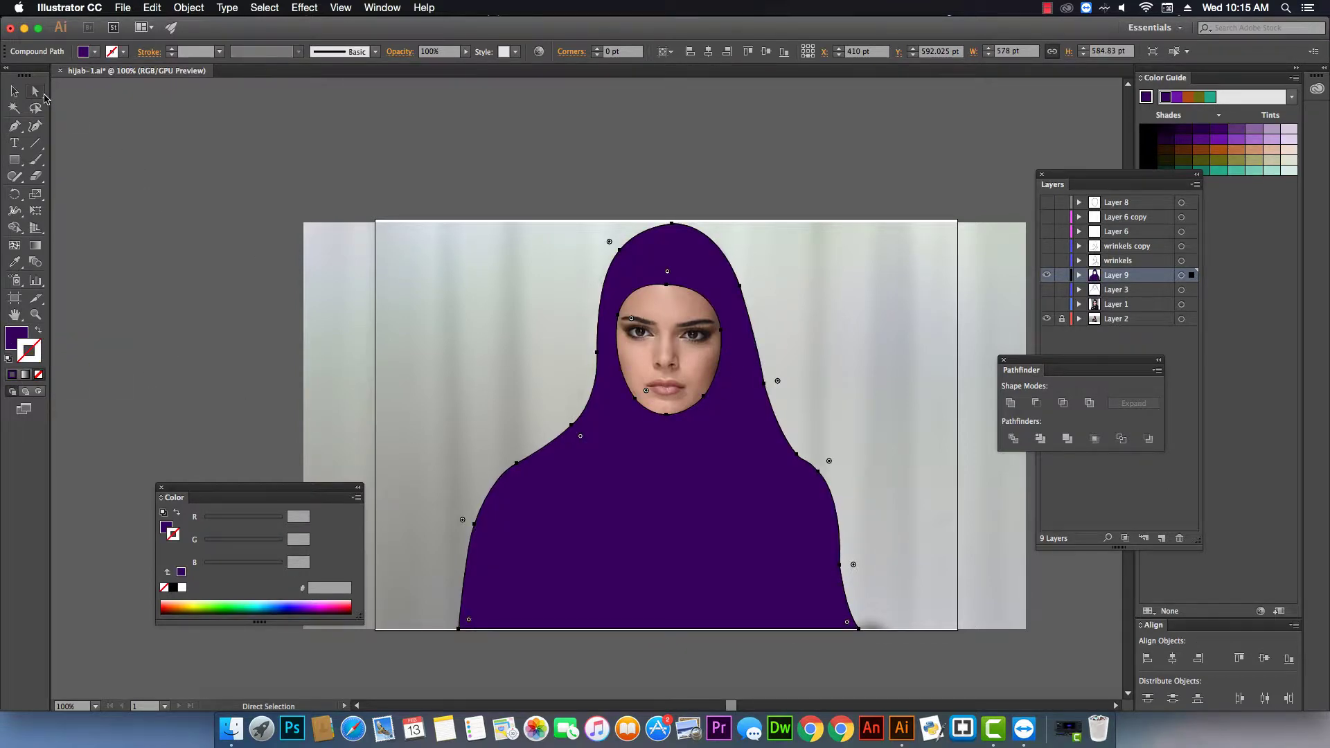
pyautogui.click(741, 258)
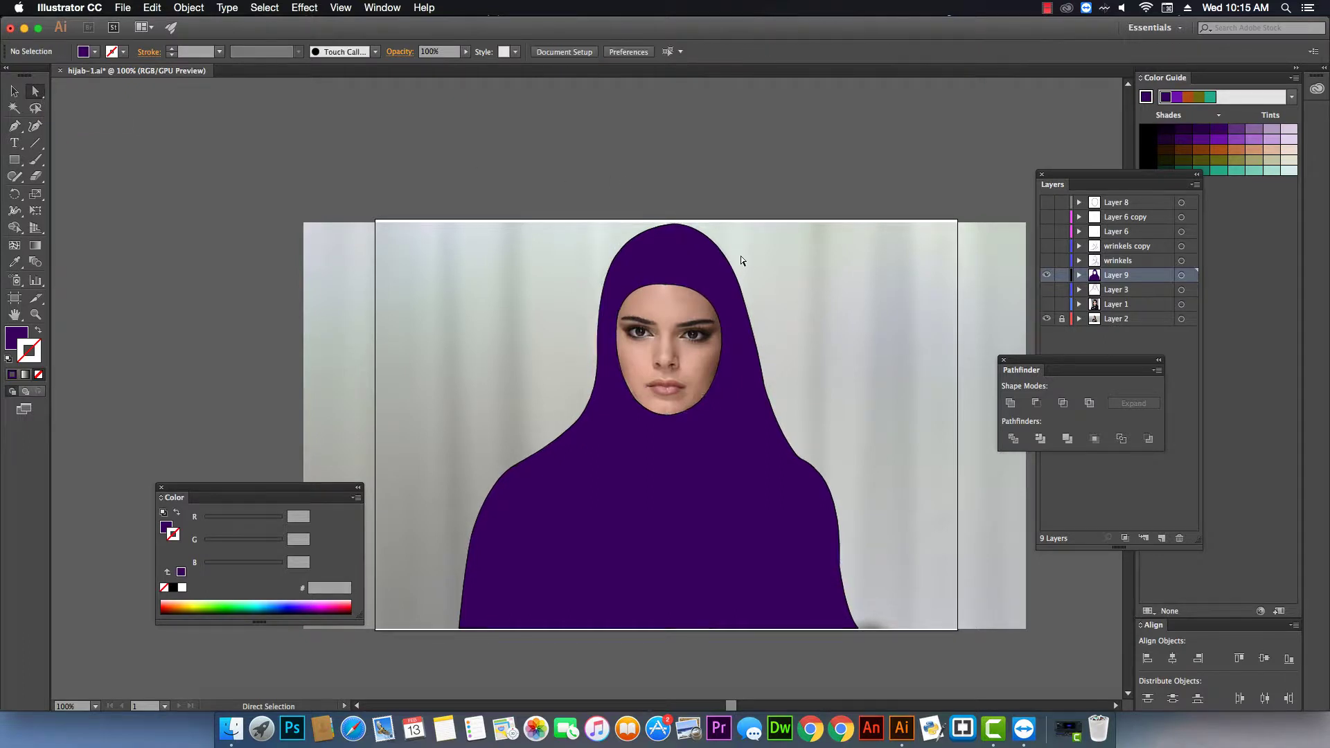
# - Raise the face opening's top anchor slightly towards the hairline
pyautogui.click(667, 284)
pyautogui.moveTo(667, 285)
pyautogui.mouseDown()
pyautogui.moveTo(721, 286)
pyautogui.moveTo(666, 281)
pyautogui.moveTo(680, 298)
pyautogui.mouseUp()
pyautogui.click(726, 305)
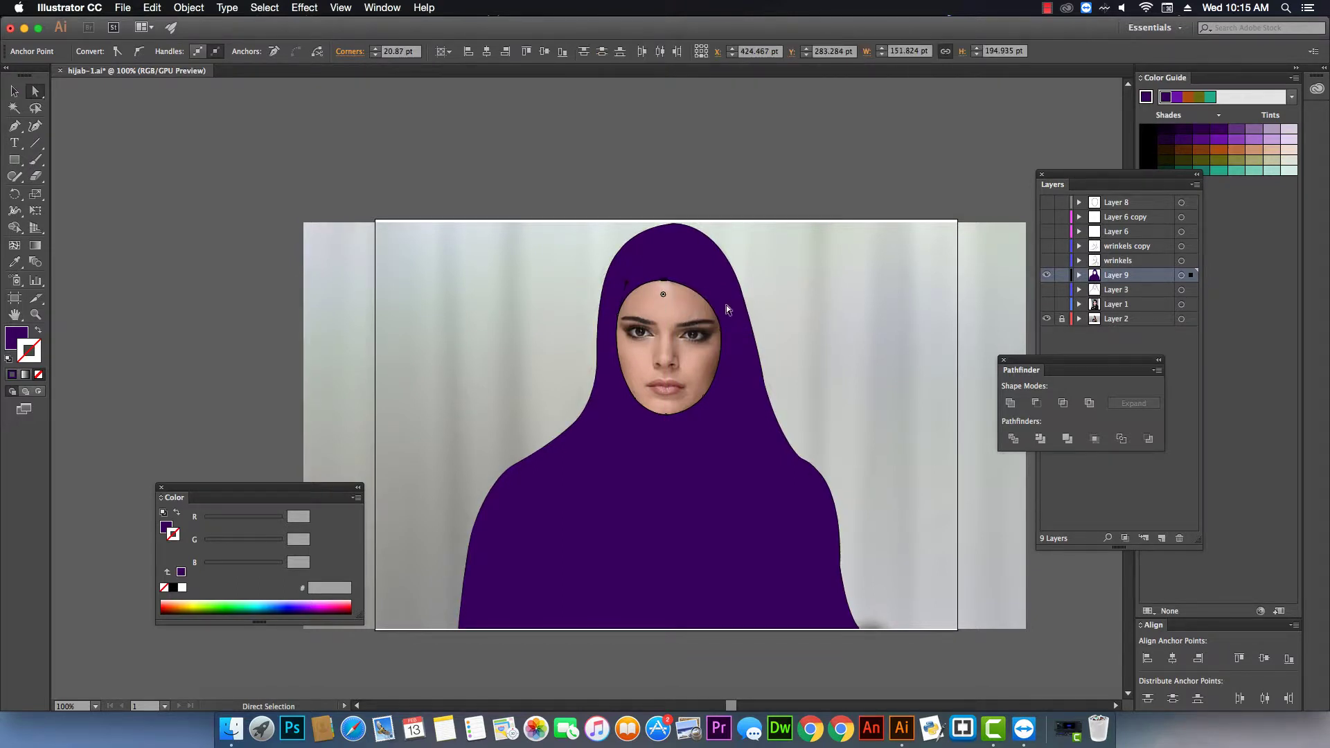
pyautogui.click(664, 280)
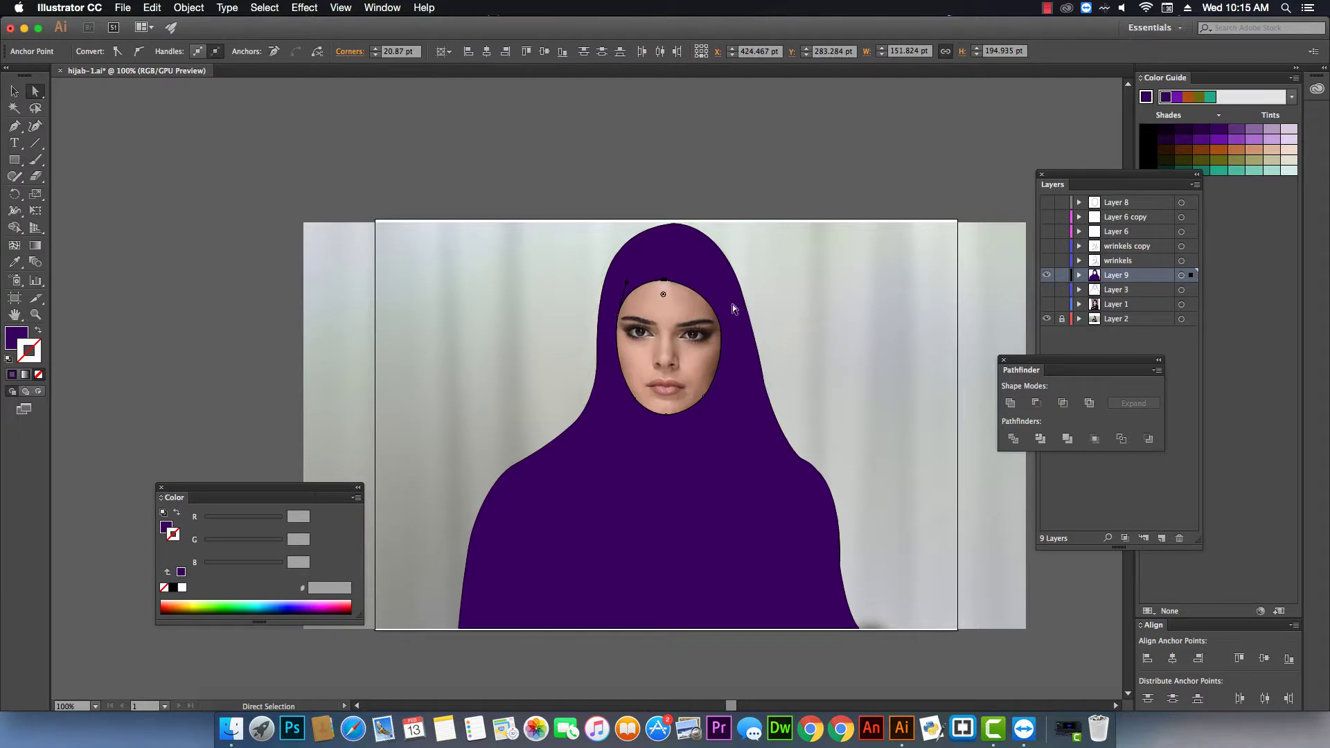
pyautogui.click(672, 287)
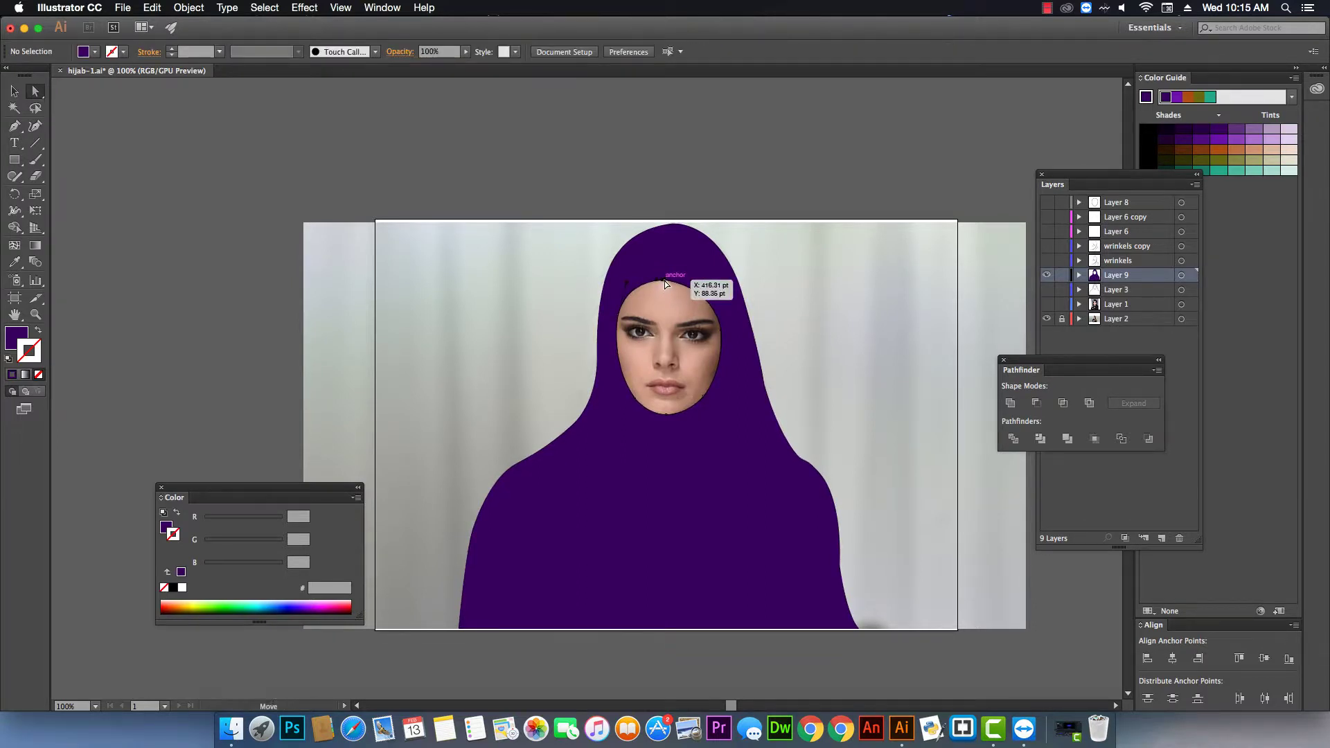
pyautogui.click(664, 281)
pyautogui.click(825, 311)
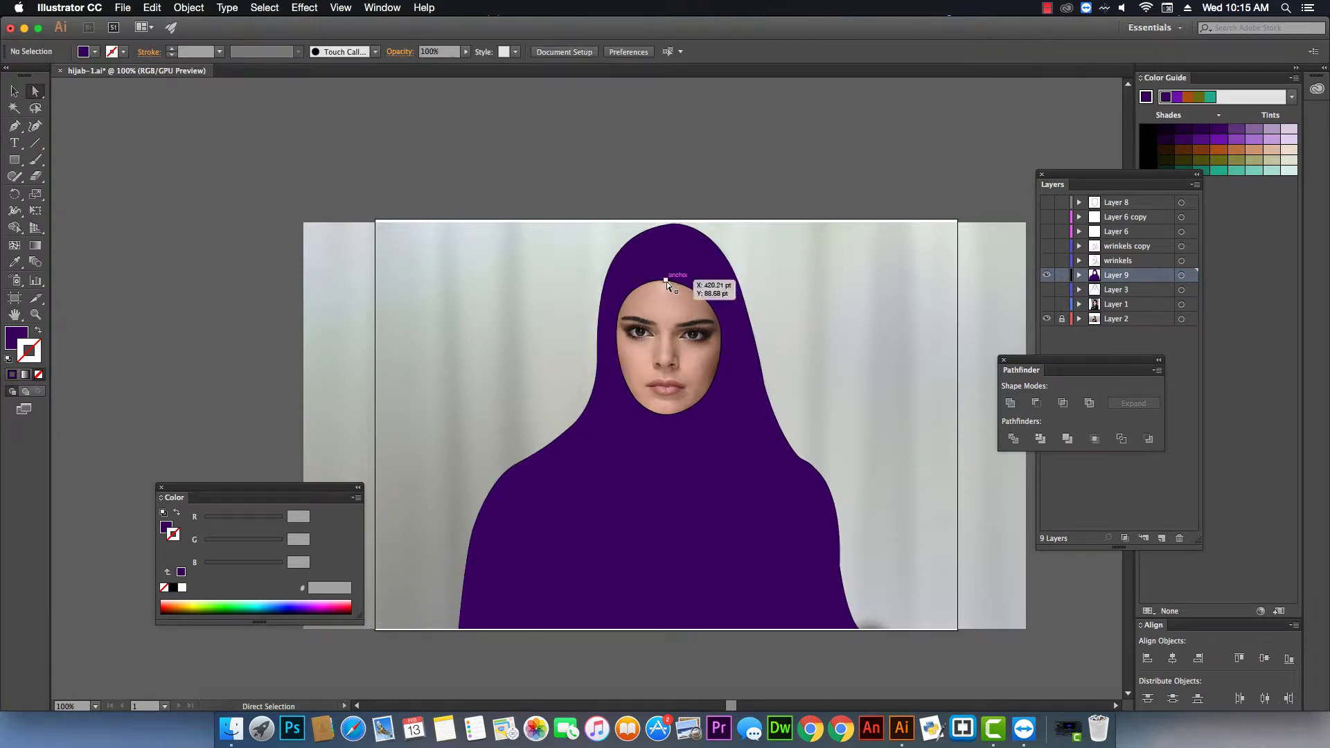
# - Level the top anchor's handle to round the forehead curve, and lower the face opening's chin anchor slightly
pyautogui.click(668, 282)
pyautogui.moveTo(715, 293); pyautogui.dragTo(719, 282)
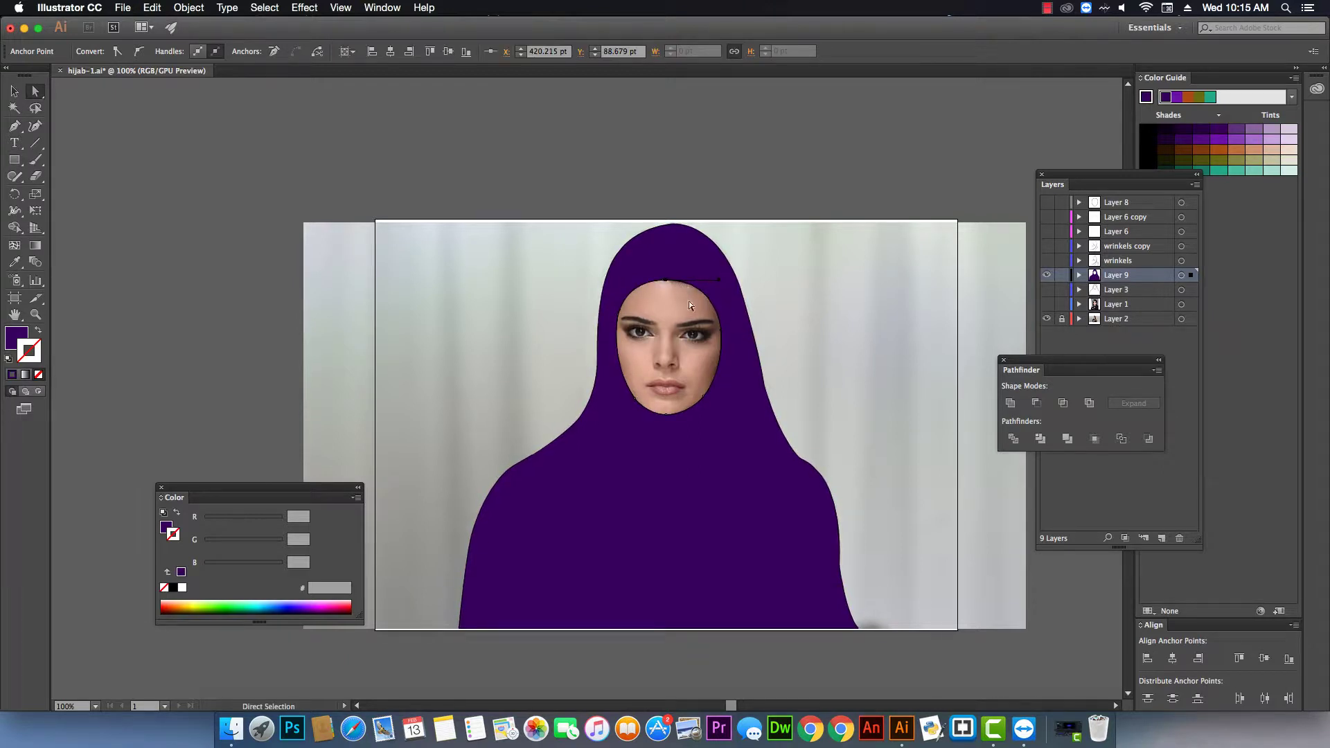
pyautogui.click(795, 337)
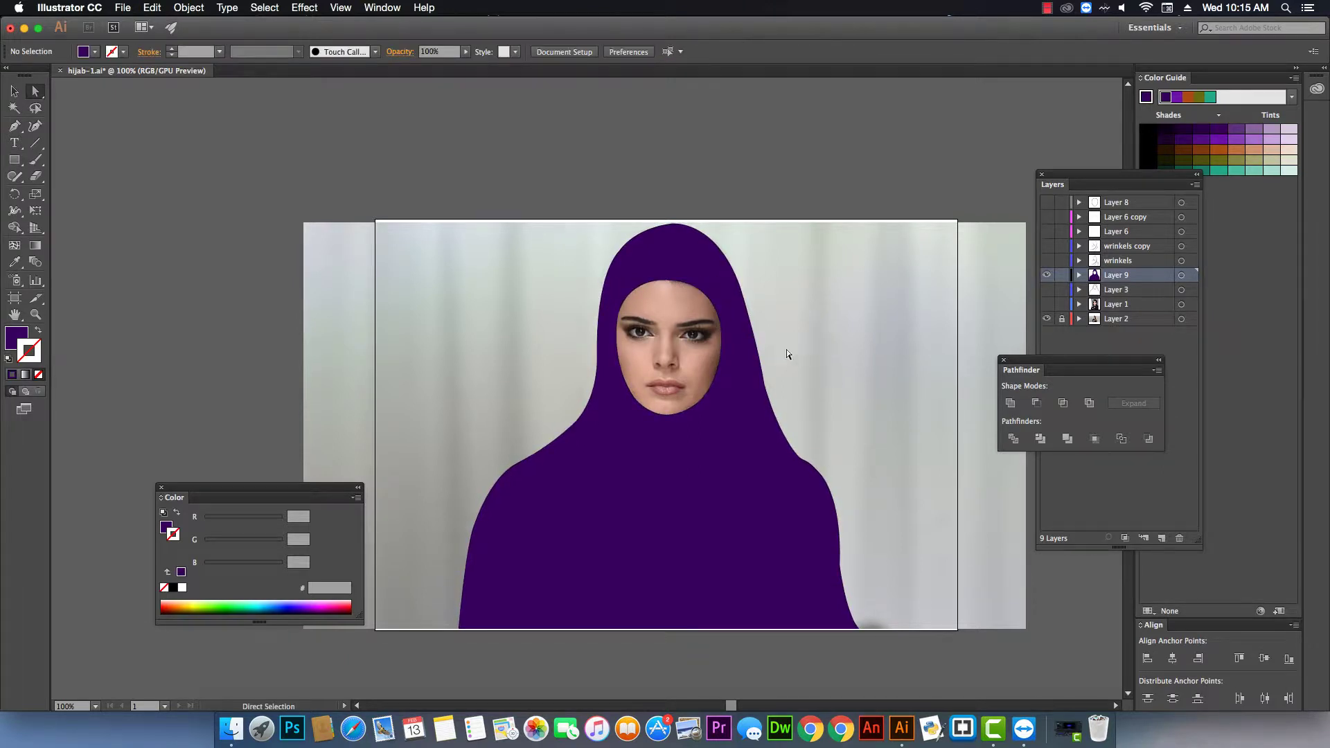
pyautogui.moveTo(667, 417); pyautogui.dragTo(669, 424)
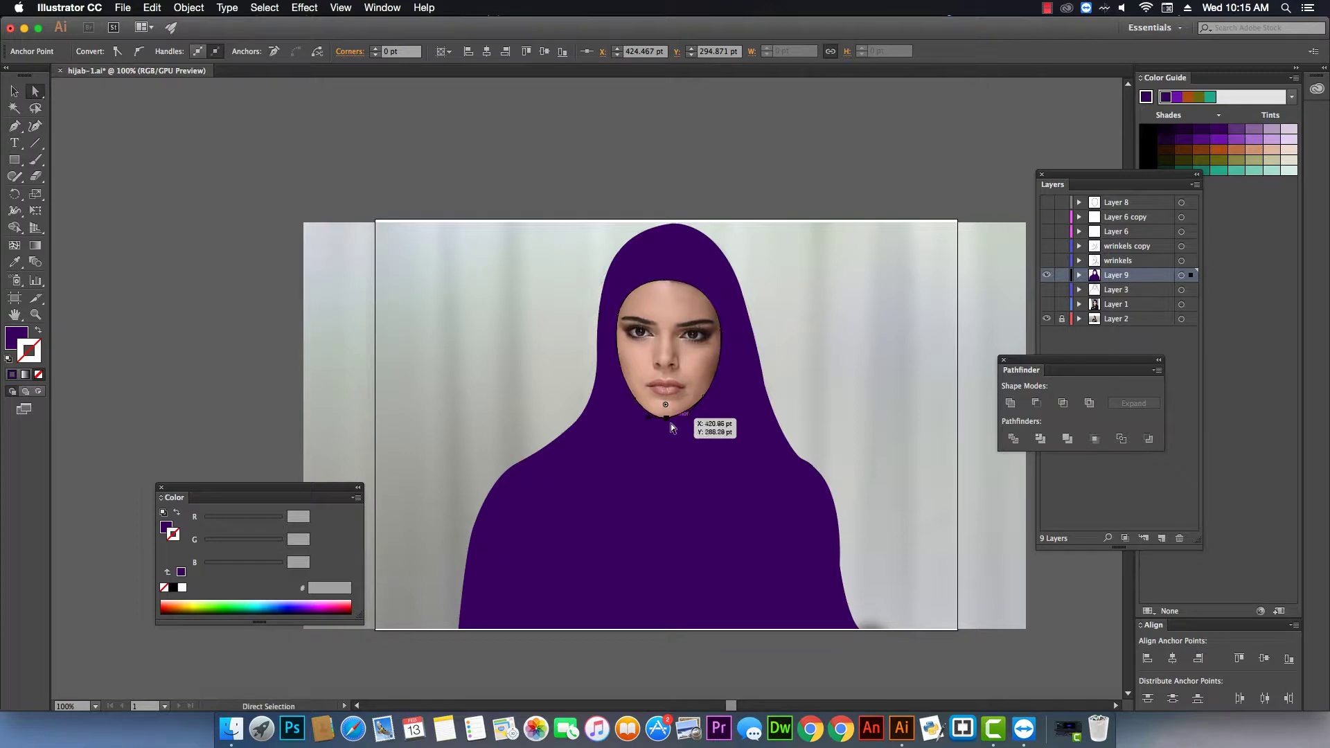
pyautogui.click(895, 355)
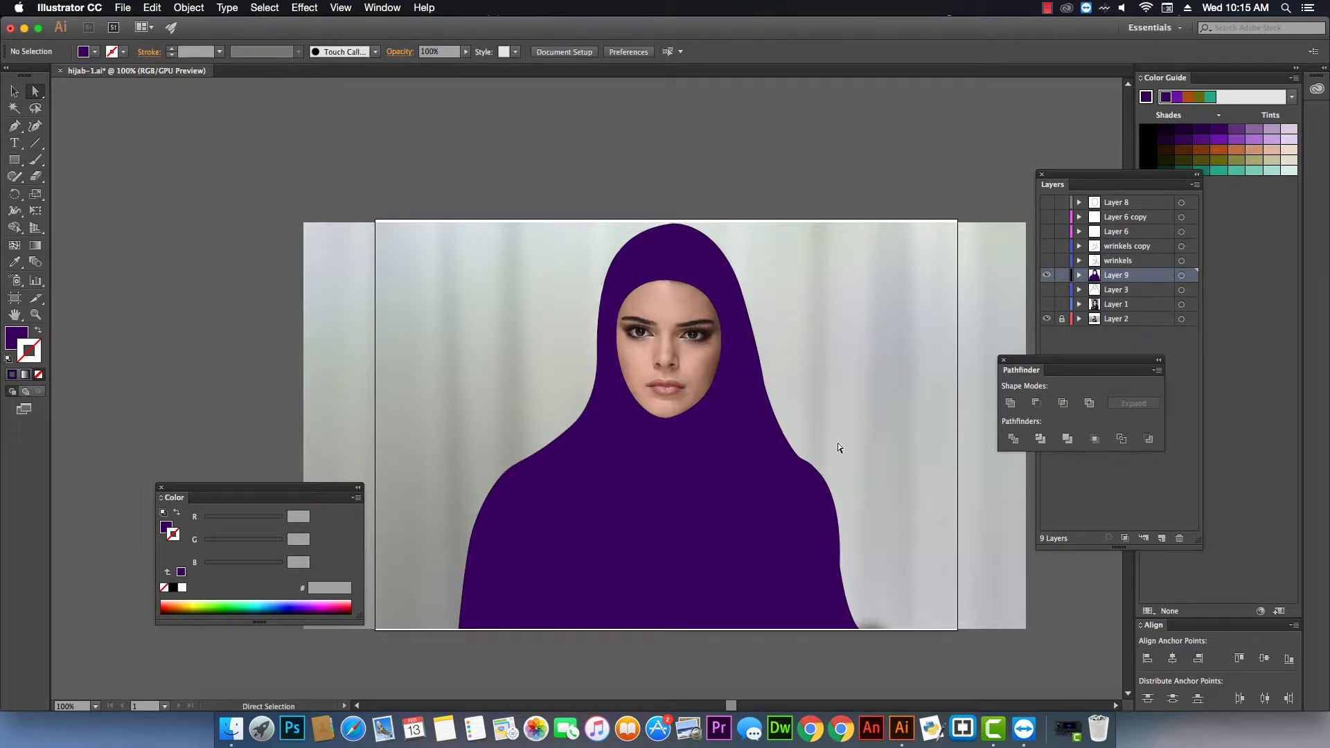
# - Lower the hijab's anchor on the bare-shoulder side slightly and reshape the curve along that arm using its anchors and handles
pyautogui.click(787, 475)
pyautogui.moveTo(817, 471); pyautogui.dragTo(819, 476)
pyautogui.click(866, 476)
pyautogui.click(841, 564)
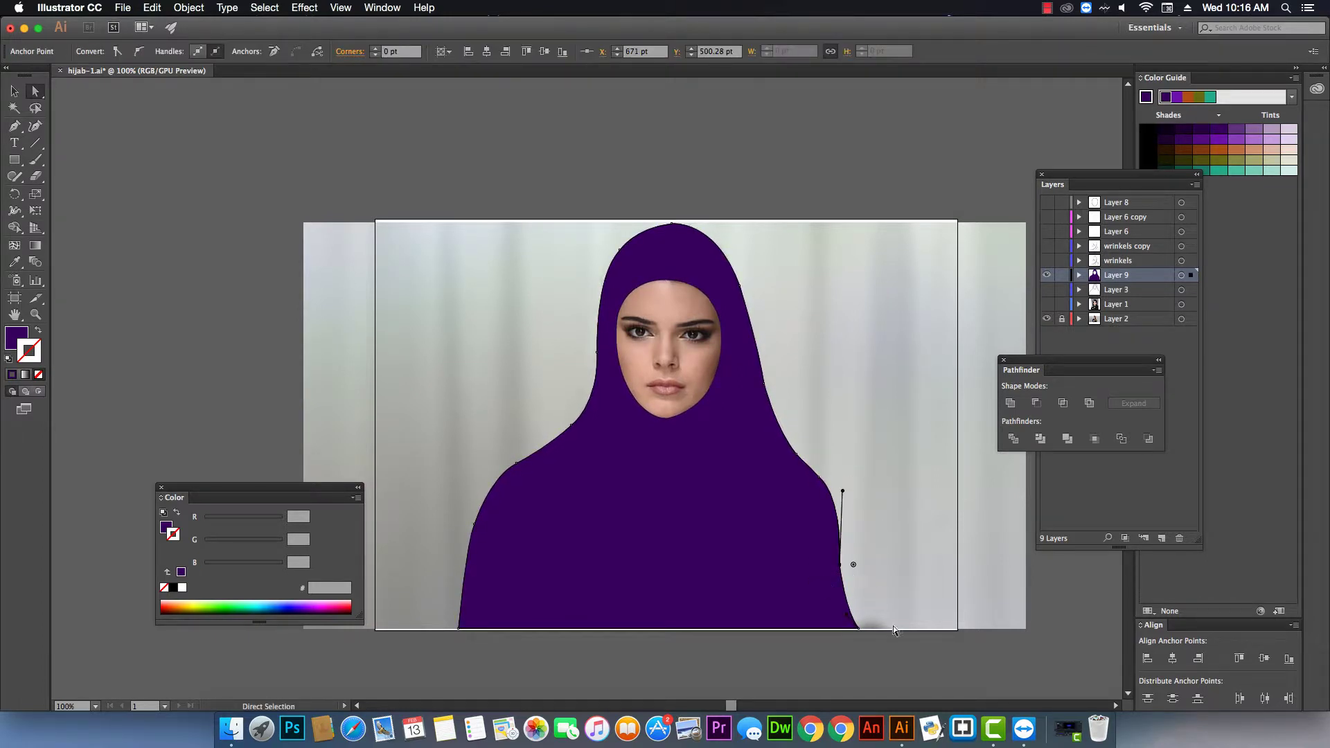
pyautogui.click(847, 617)
pyautogui.click(897, 594)
pyautogui.click(840, 564)
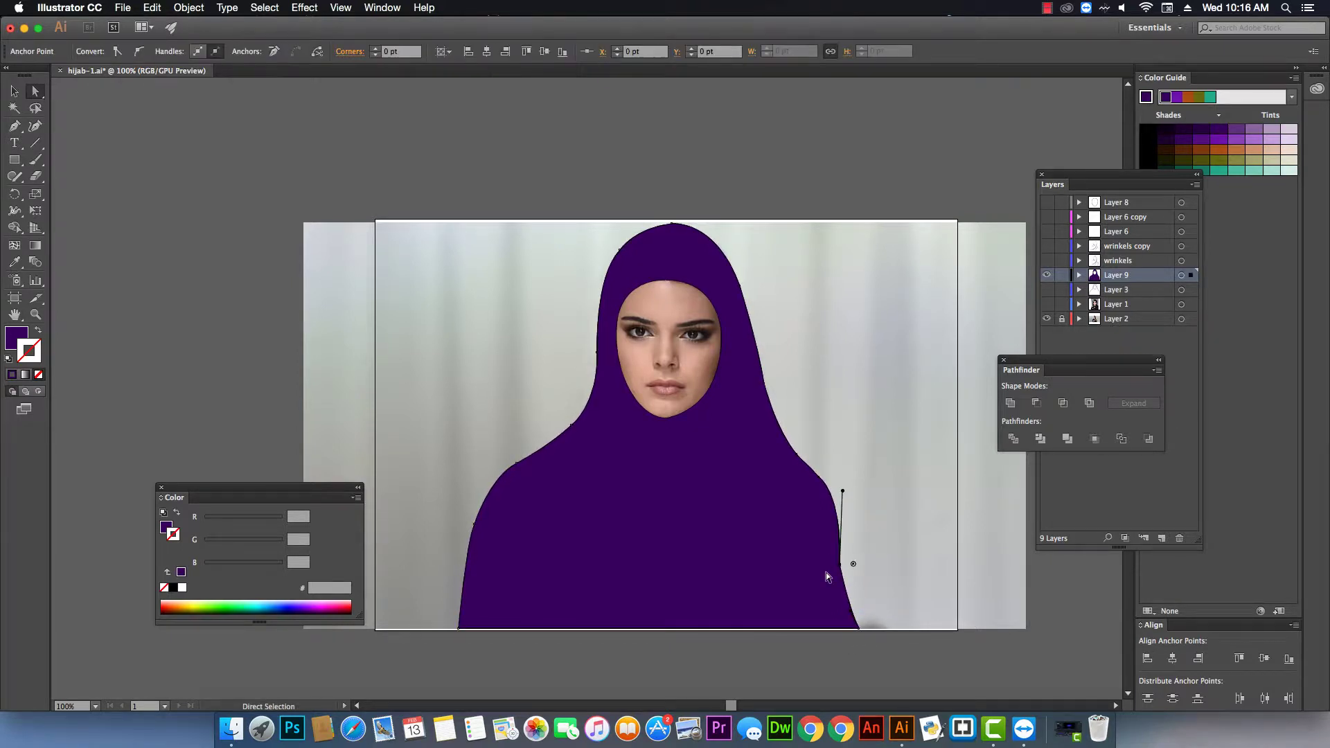
pyautogui.click(820, 477)
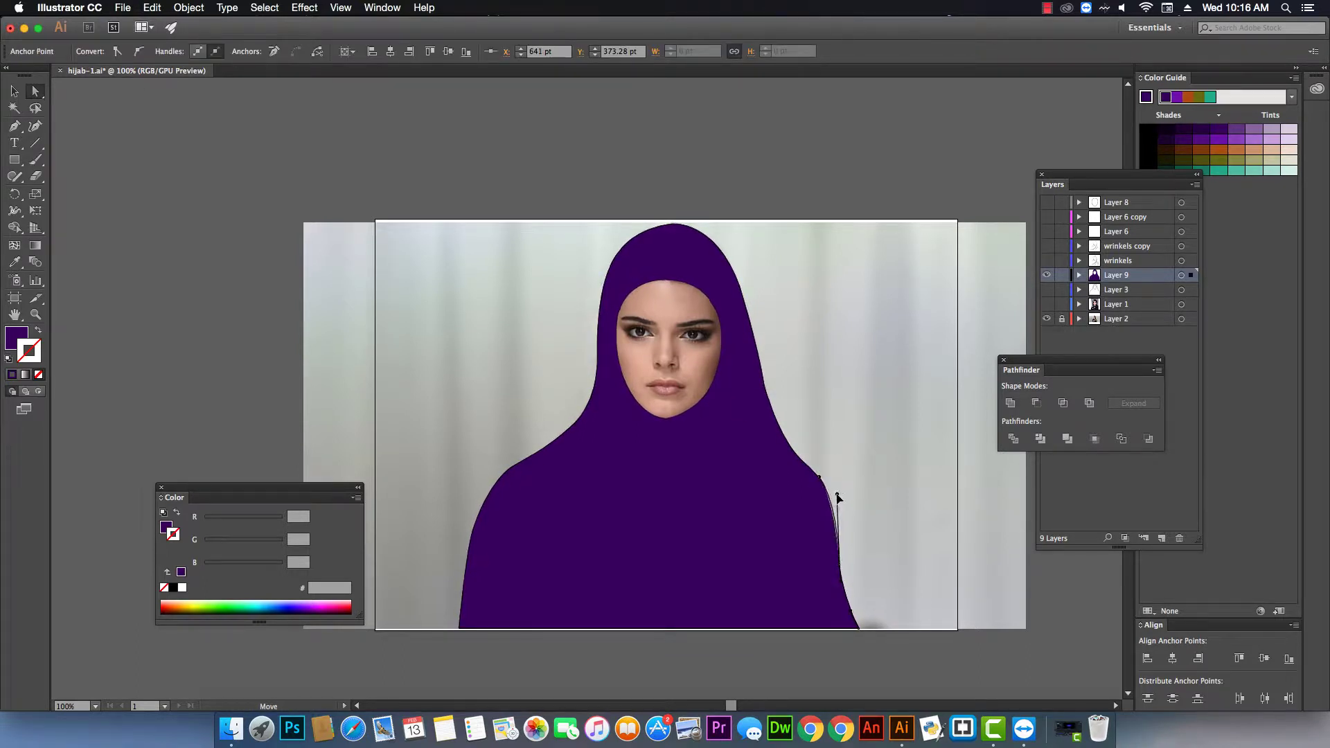
pyautogui.click(854, 498)
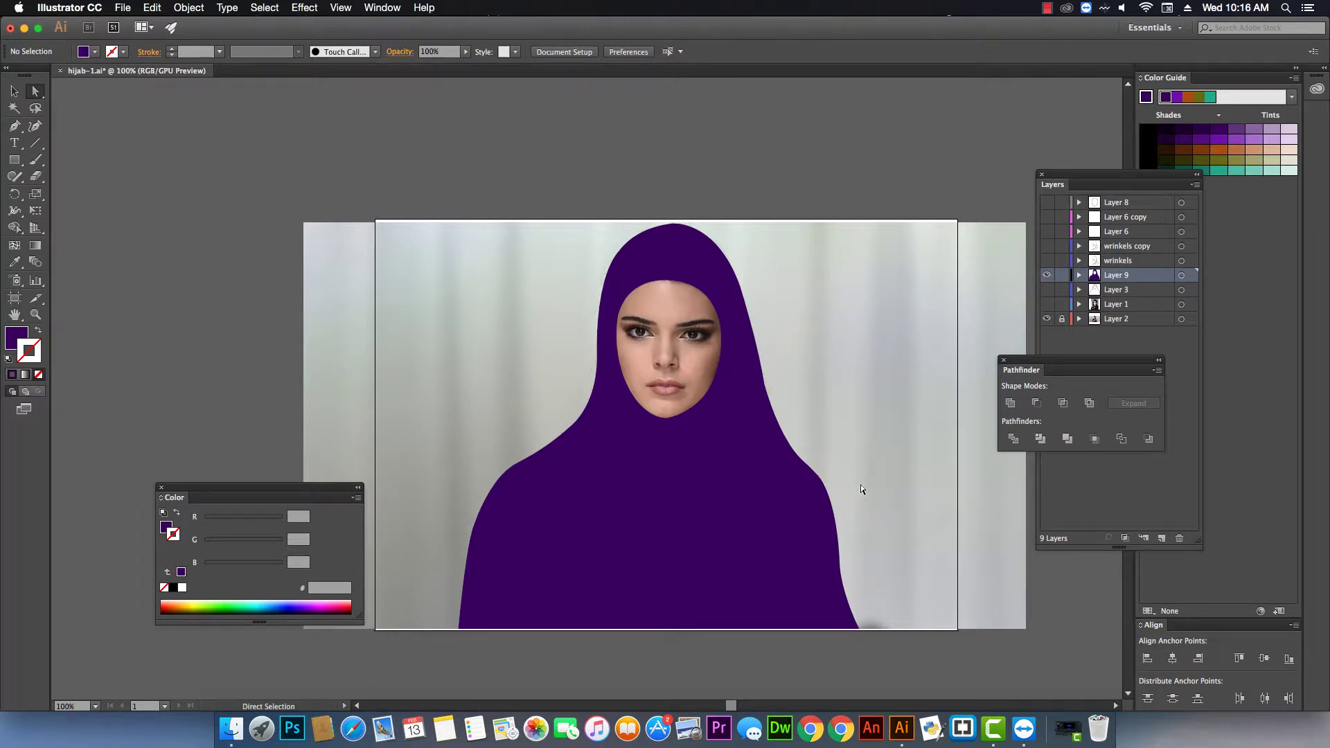
# - Reshape the hijab's curve over the white-sleeved shoulder by lowering the shoulder anchor's outer handle slightly
pyautogui.click(516, 462)
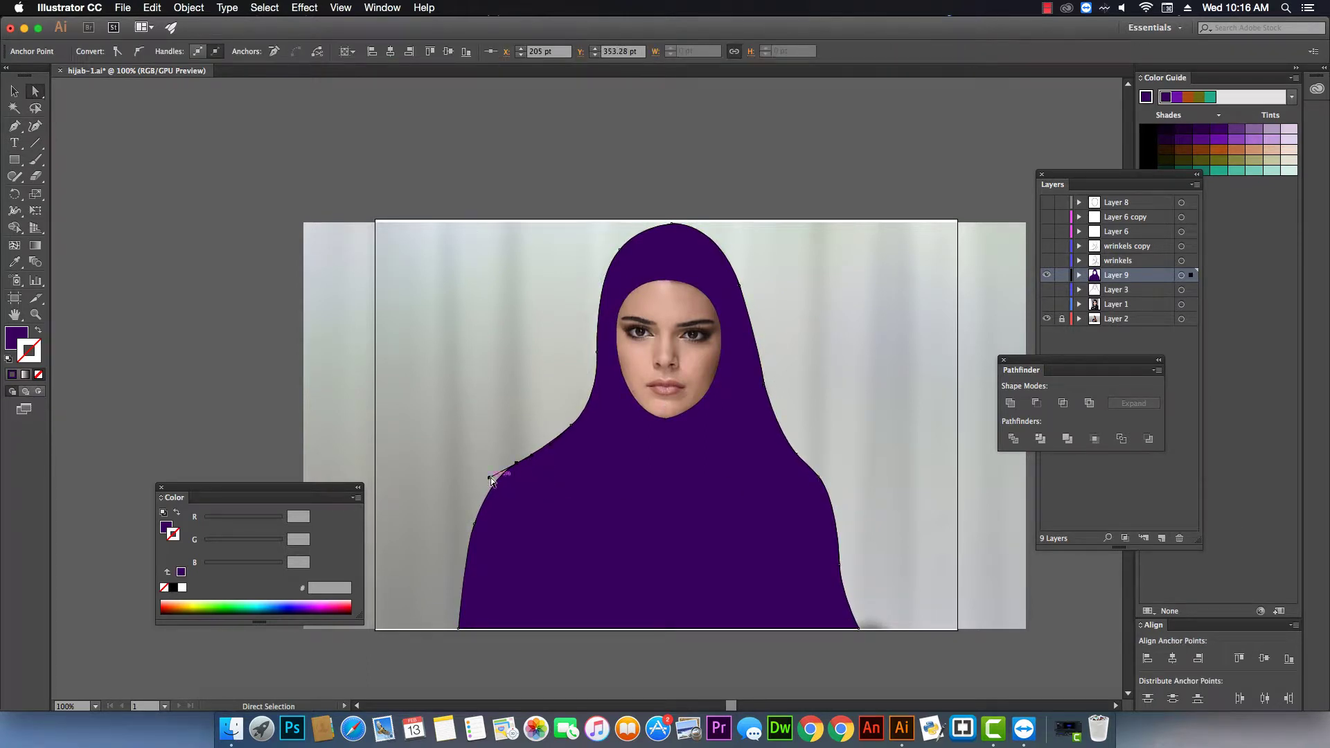
pyautogui.moveTo(490, 477); pyautogui.dragTo(491, 485)
pyautogui.click(495, 420)
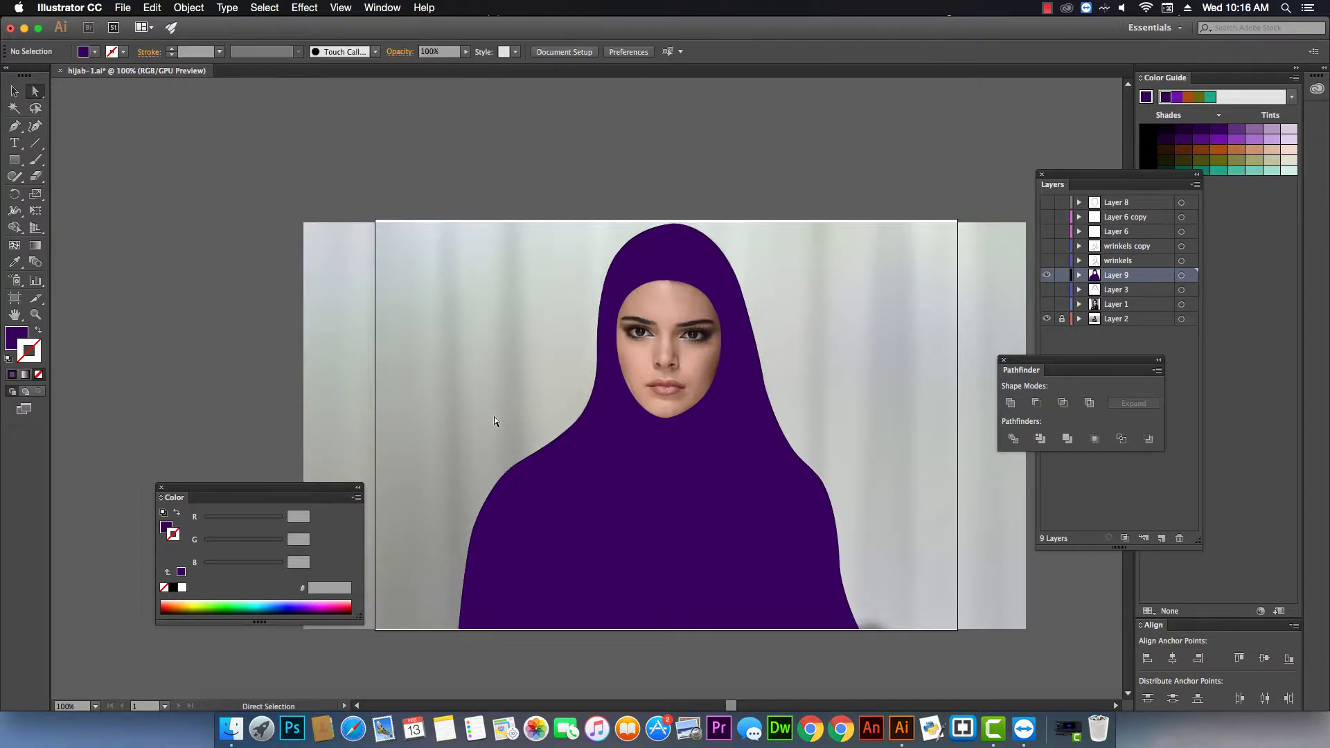
pyautogui.click(501, 473)
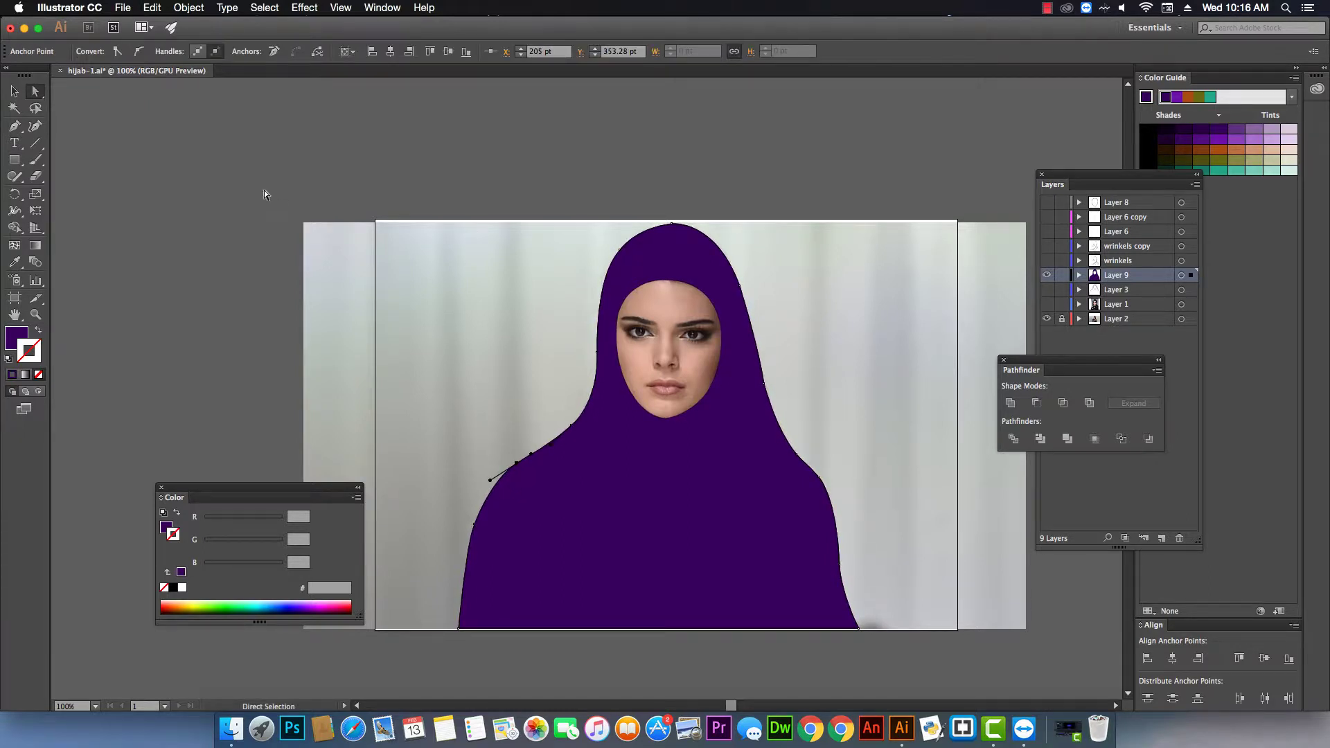
pyautogui.click(451, 386)
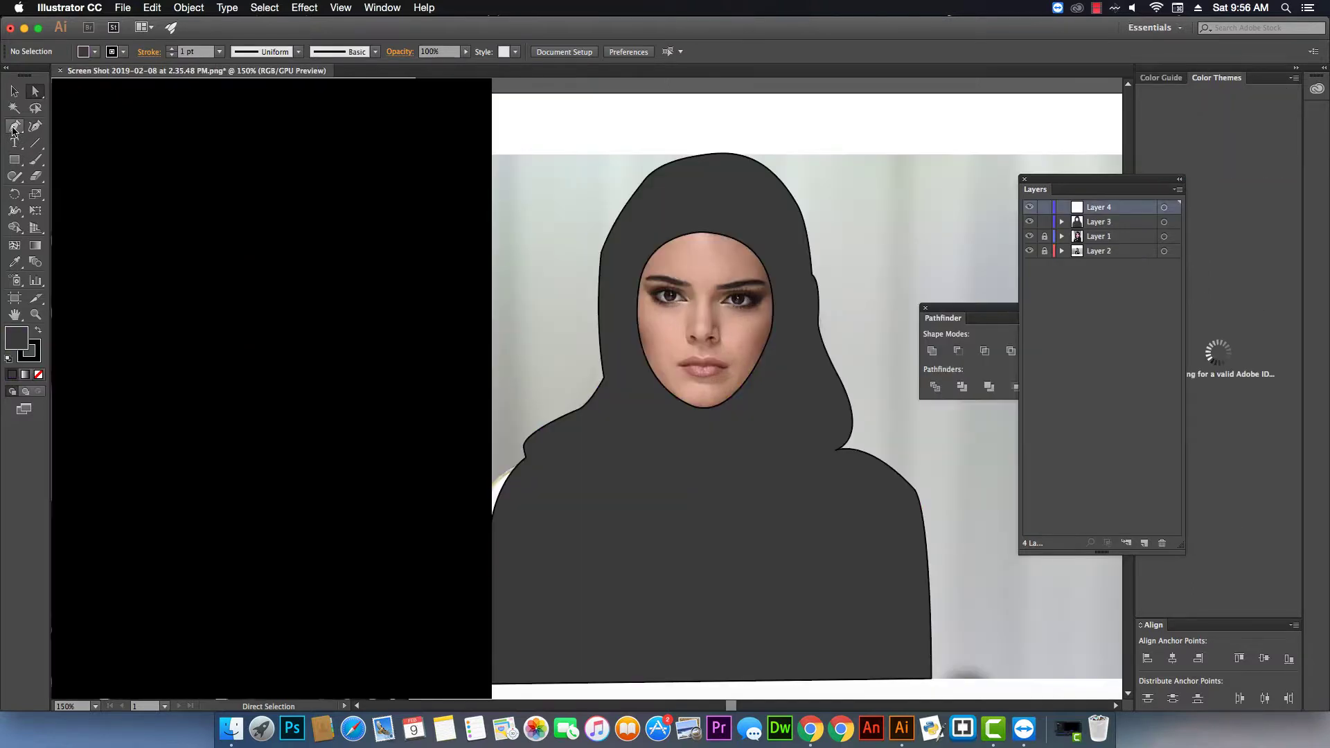
# - Draw a thin closed fold on Layer 4 with the Pen tool, curving from the hood's crown to the face opening's edge and back
pyautogui.press('p')
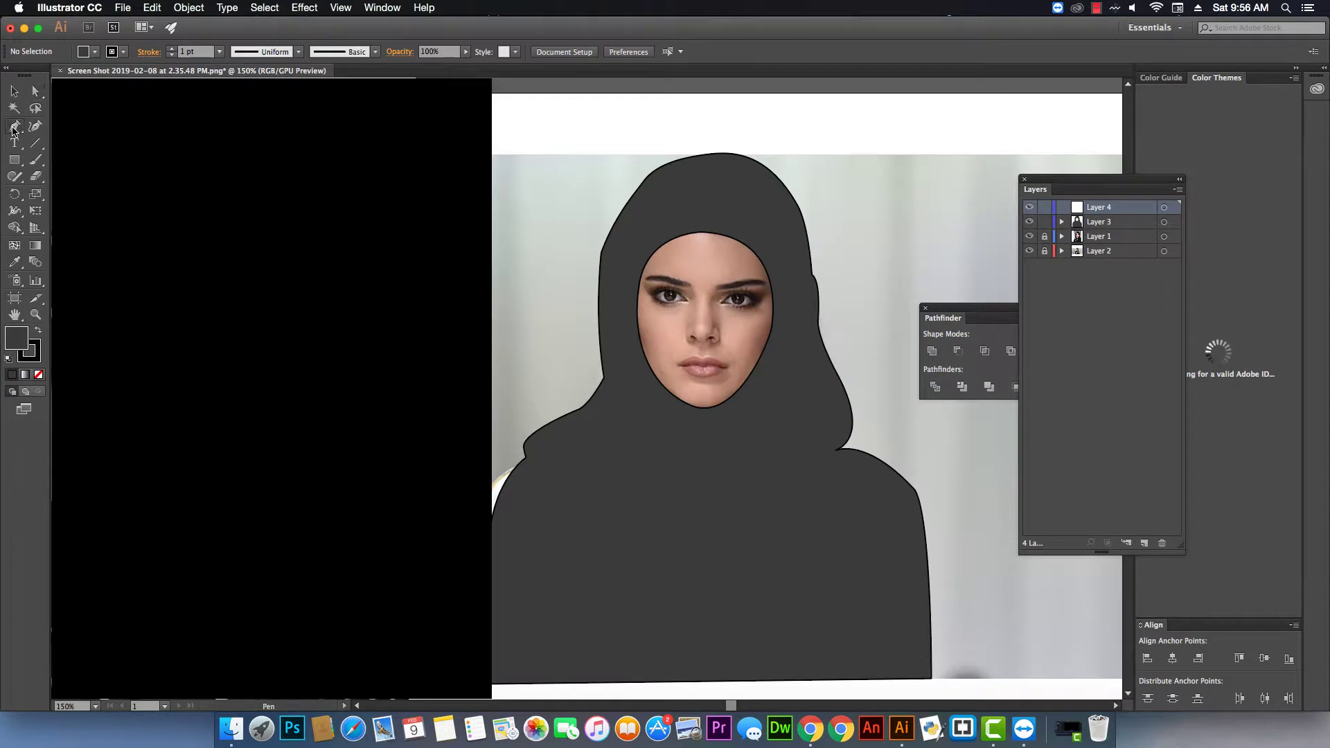
pyautogui.click(722, 181)
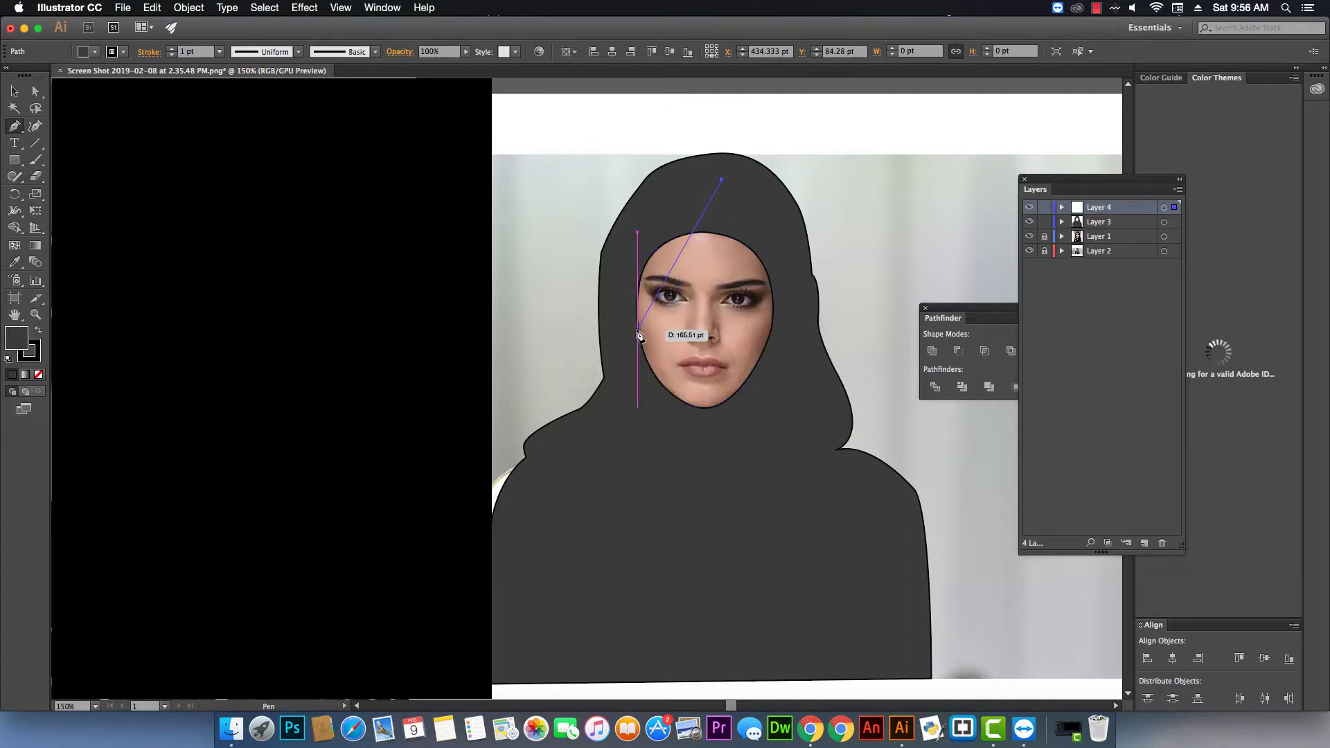
pyautogui.moveTo(637, 331); pyautogui.dragTo(648, 461)
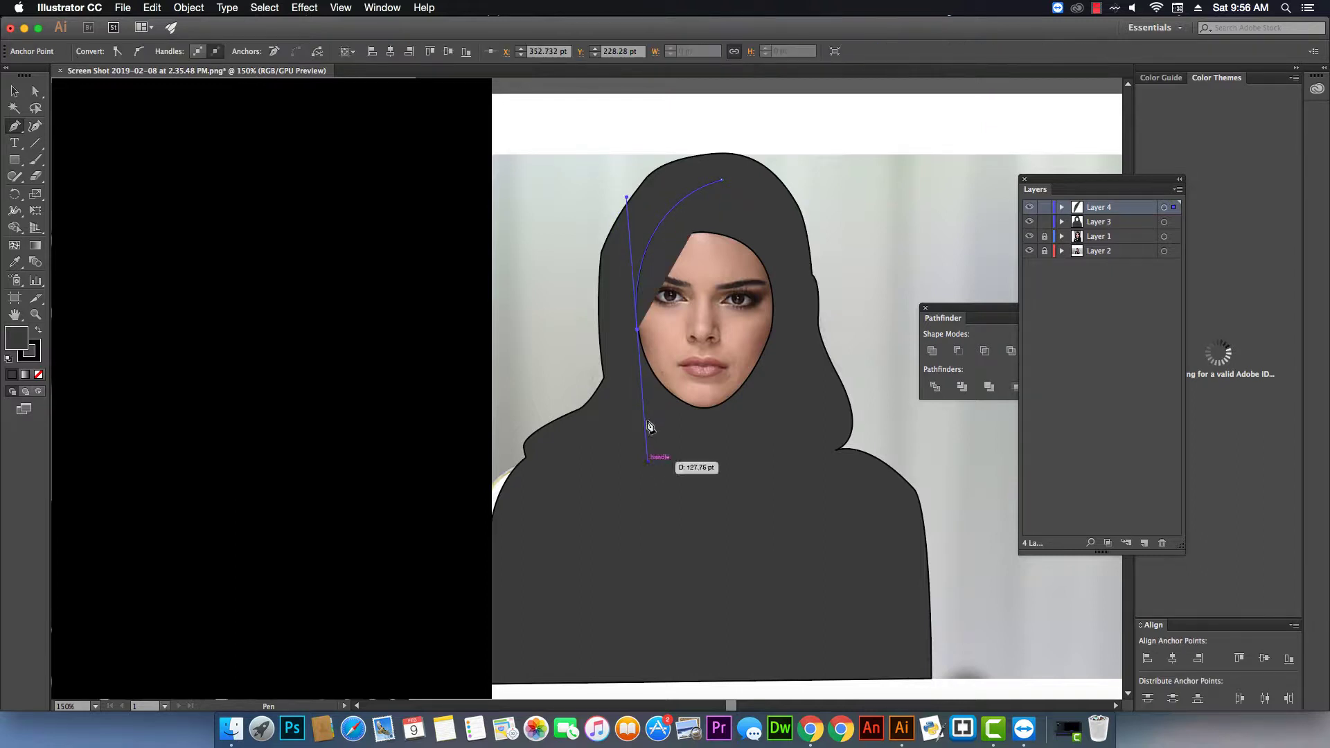
pyautogui.click(638, 332)
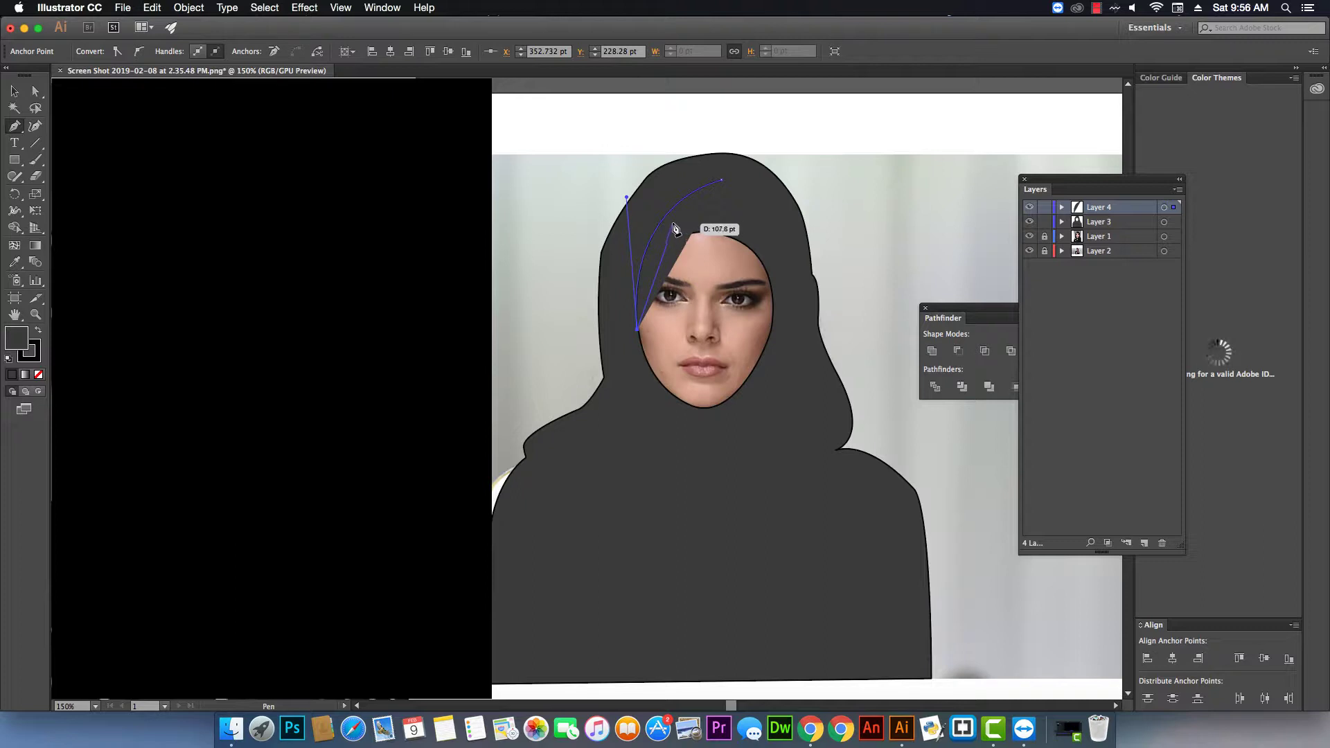
pyautogui.moveTo(724, 181); pyautogui.dragTo(823, 143)
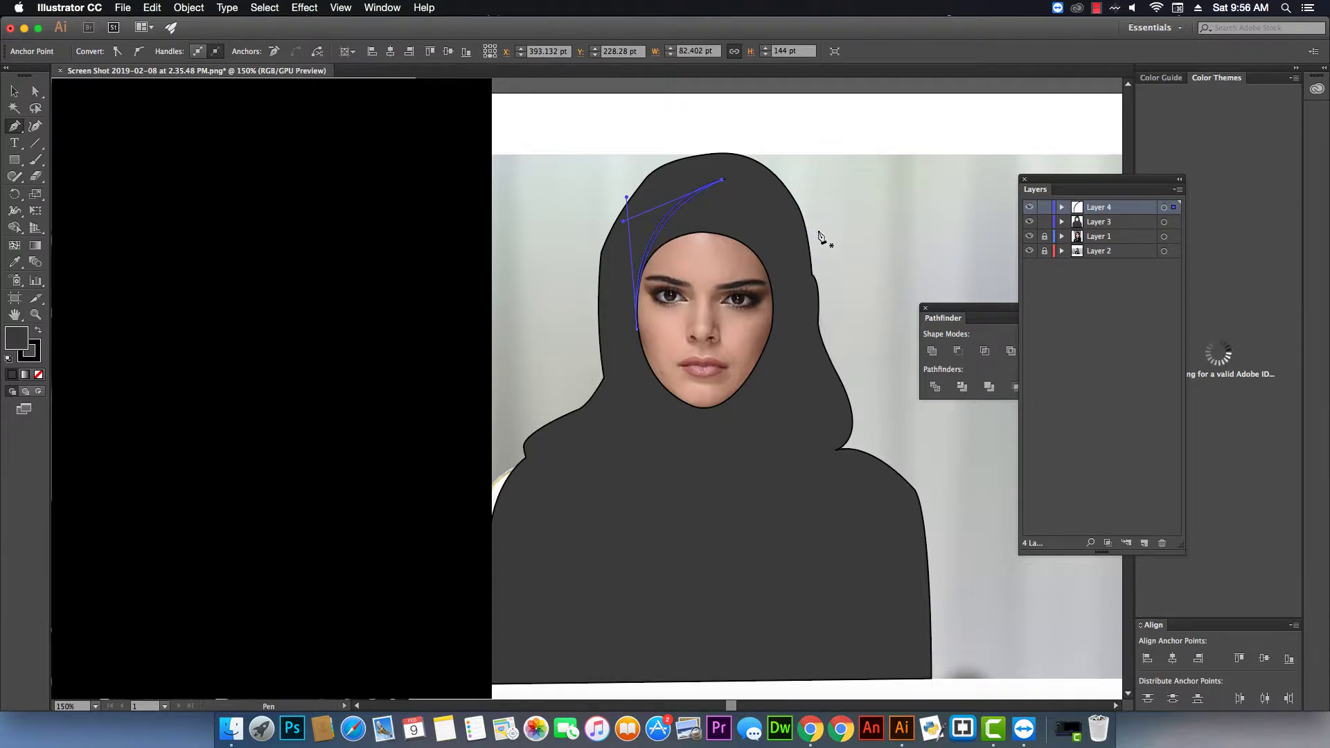
# - Change the first hood fold's fill to a near-black colour and deselect it
pyautogui.doubleClick(17, 338)
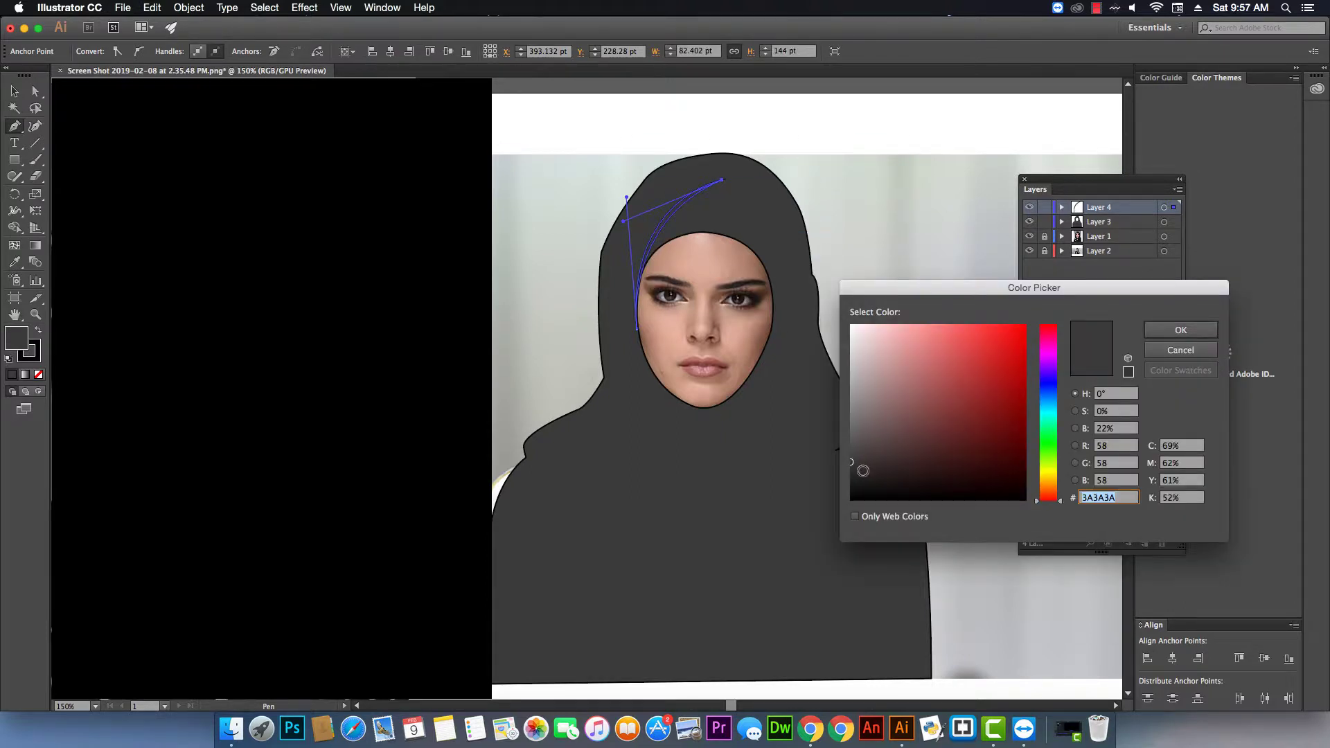
pyautogui.moveTo(863, 471); pyautogui.dragTo(872, 479)
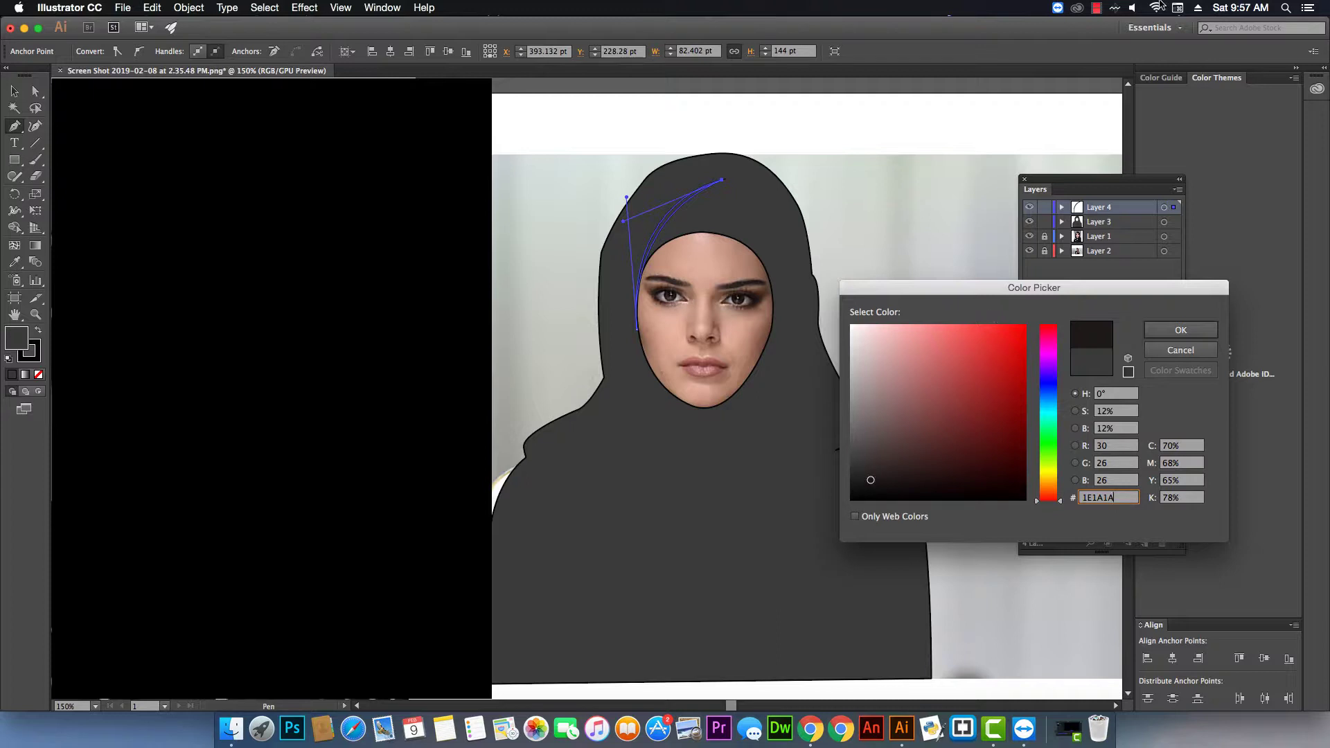
pyautogui.click(878, 492)
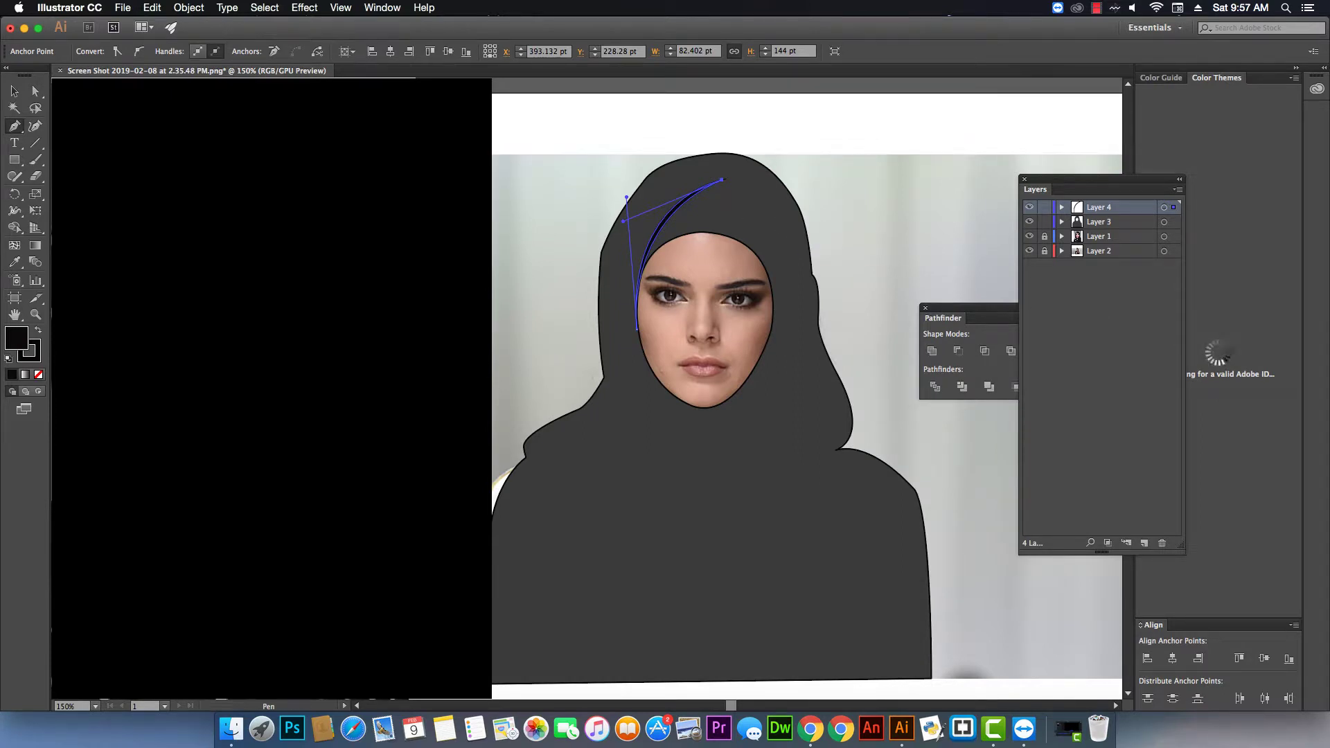
pyautogui.click(13, 92)
pyautogui.click(607, 142)
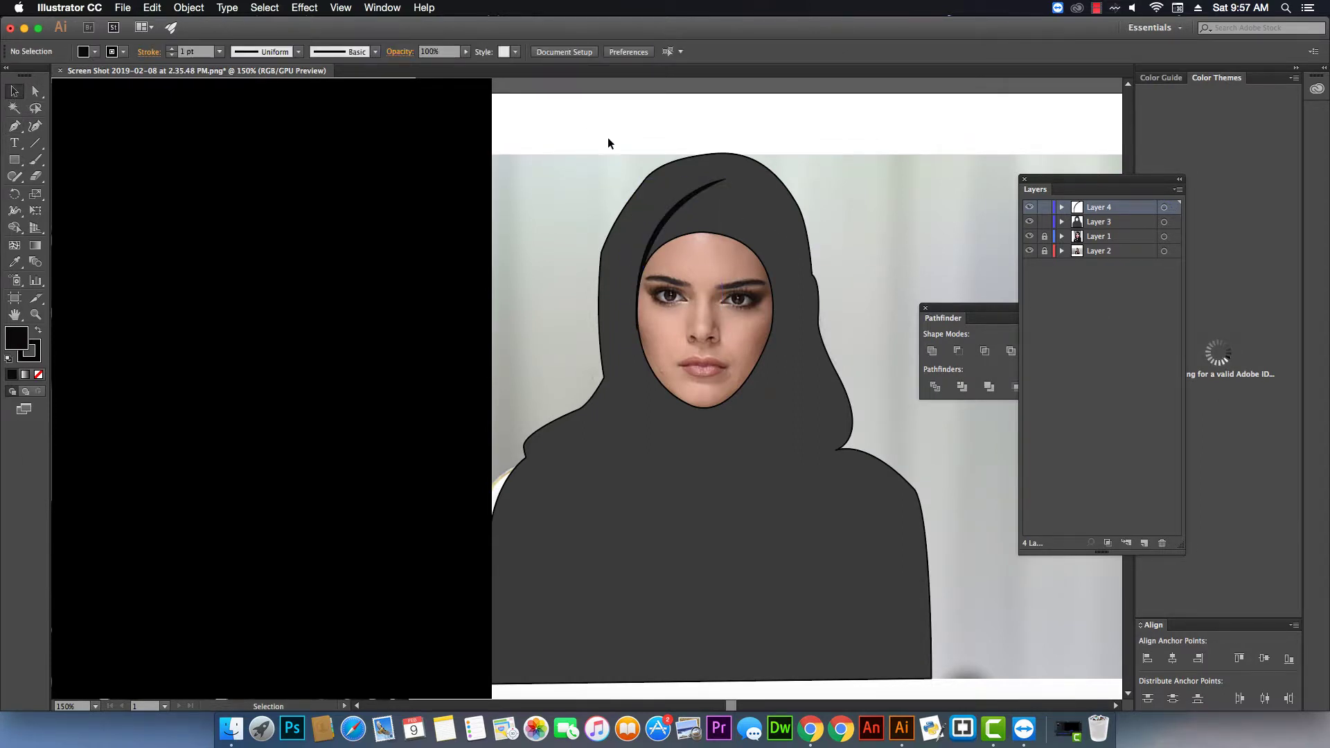
# - Draw a thin closed fold about 50 by 135 pt from the first fold's crown tip to the opposite edge of the face opening
pyautogui.scroll(-1, 816, 274)
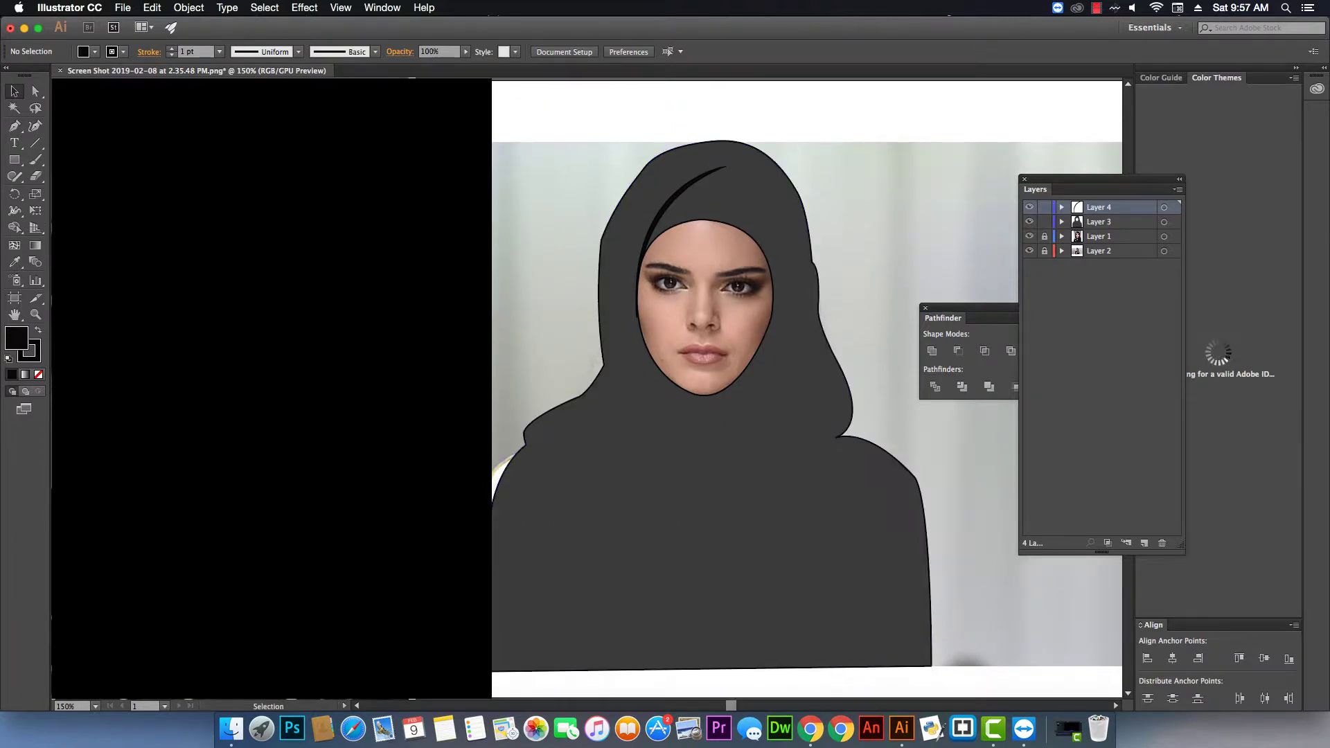
pyautogui.click(14, 126)
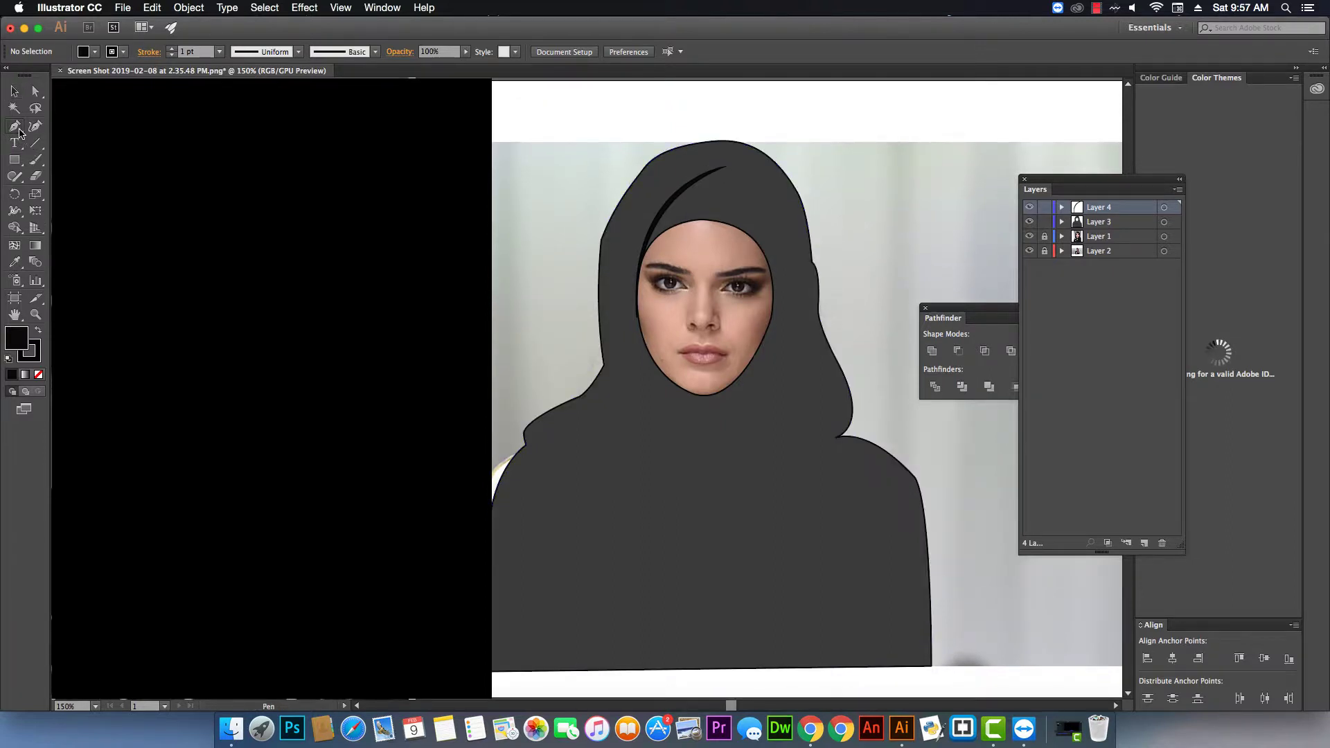
pyautogui.click(723, 169)
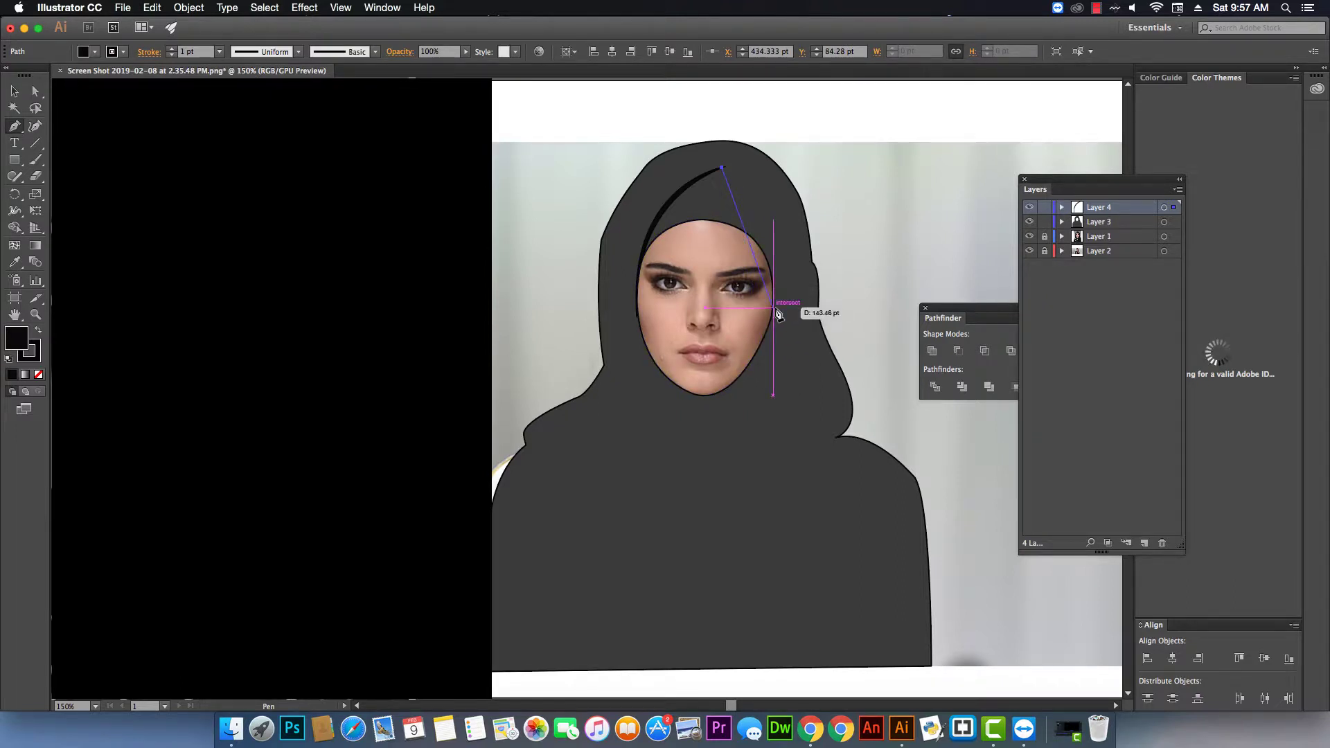
pyautogui.moveTo(775, 309); pyautogui.dragTo(777, 332)
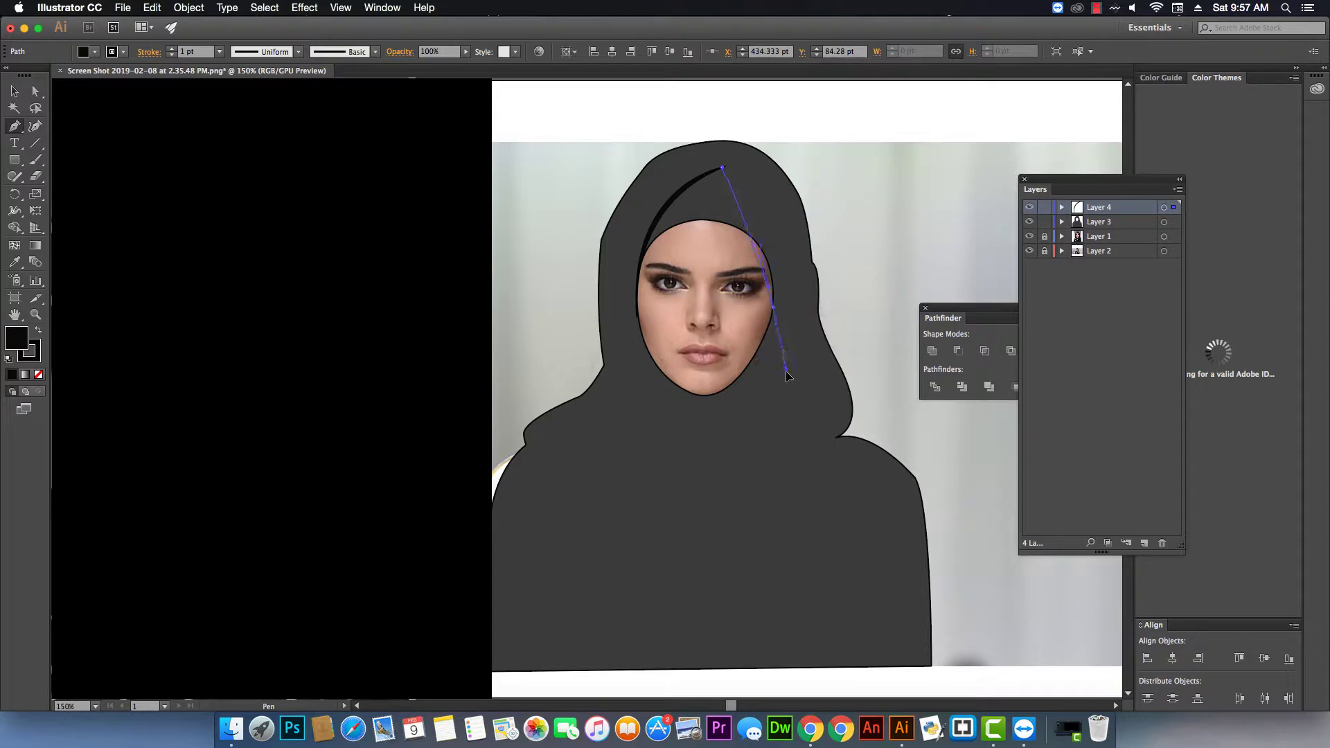
pyautogui.moveTo(785, 390); pyautogui.dragTo(786, 386)
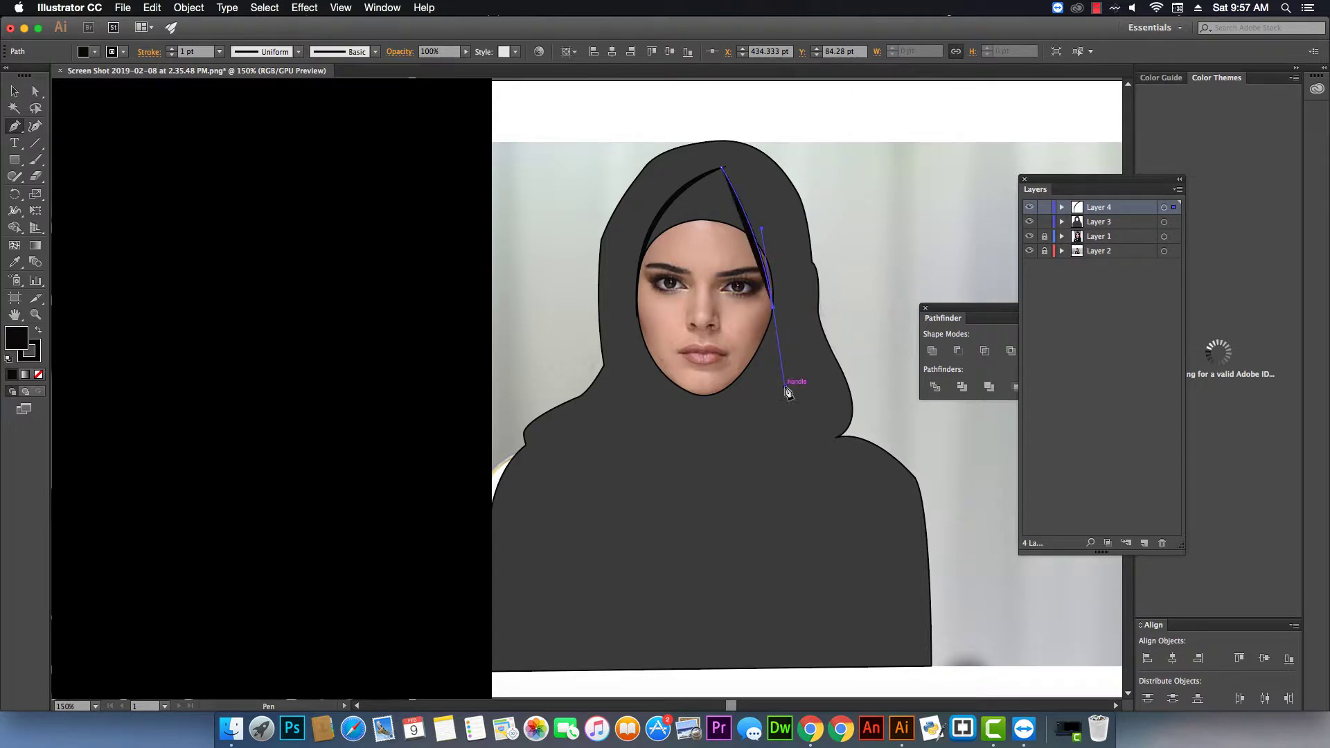
pyautogui.click(776, 311)
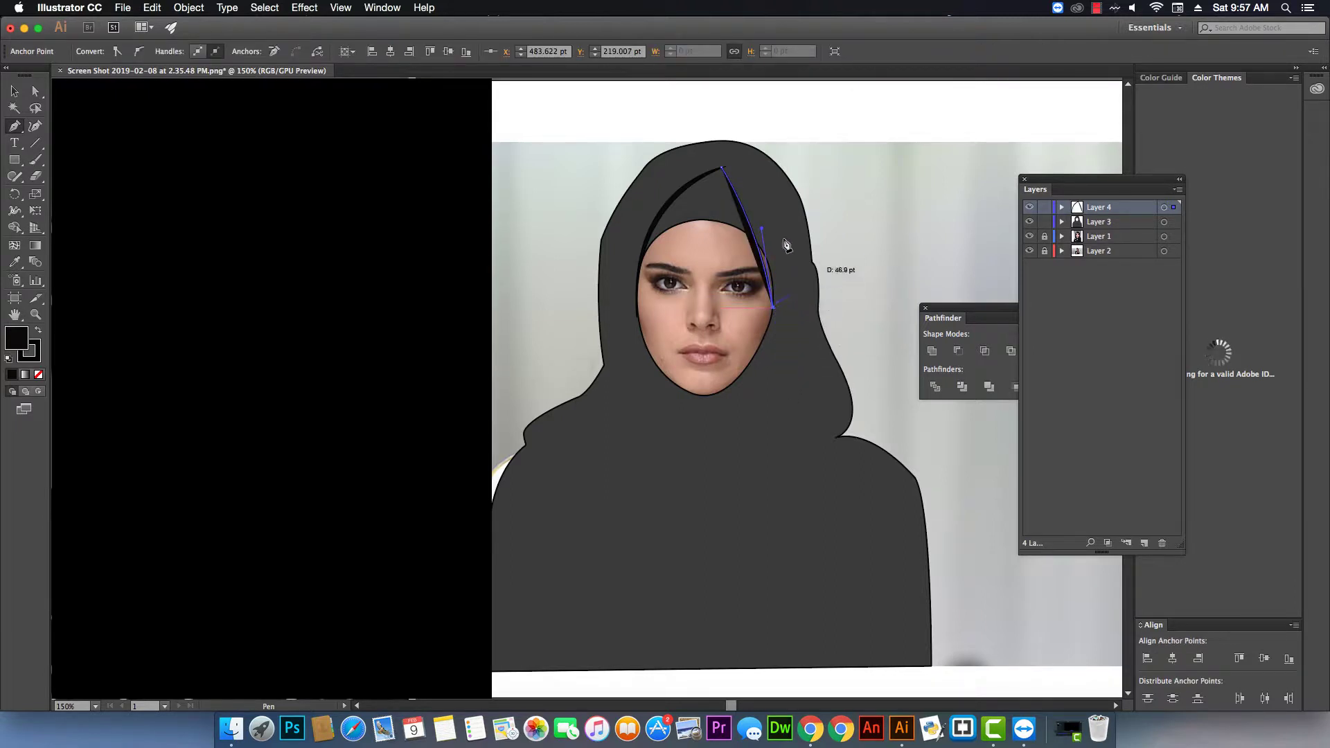
pyautogui.moveTo(723, 168); pyautogui.dragTo(763, 211)
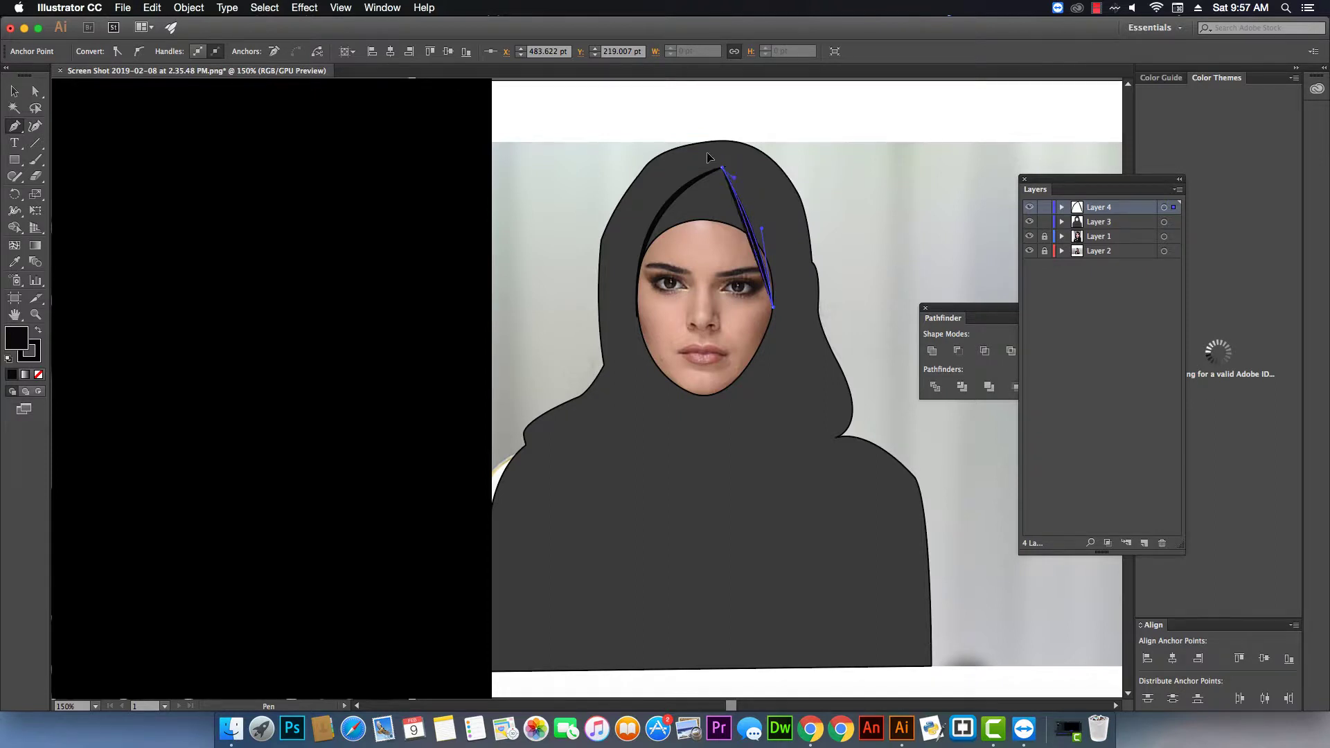
pyautogui.scroll(3, 666, 97)
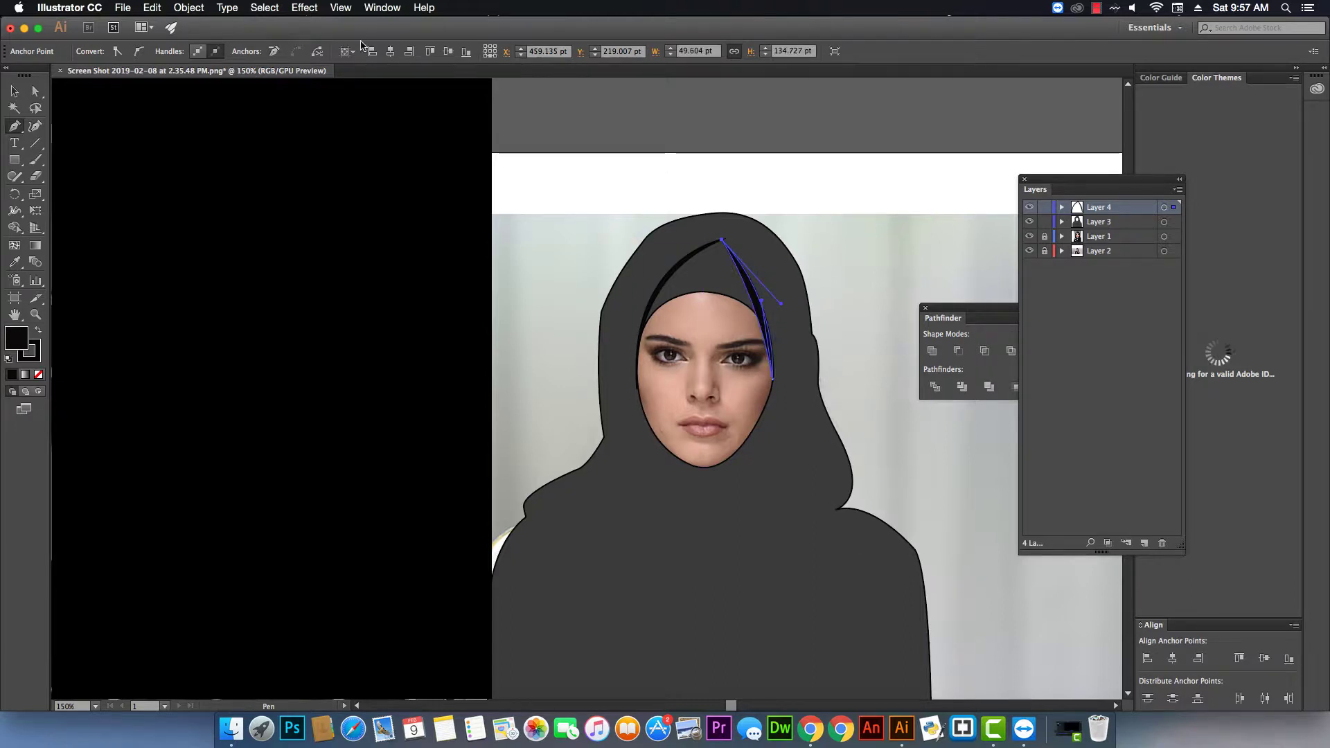
pyautogui.press('v')
pyautogui.click(764, 150)
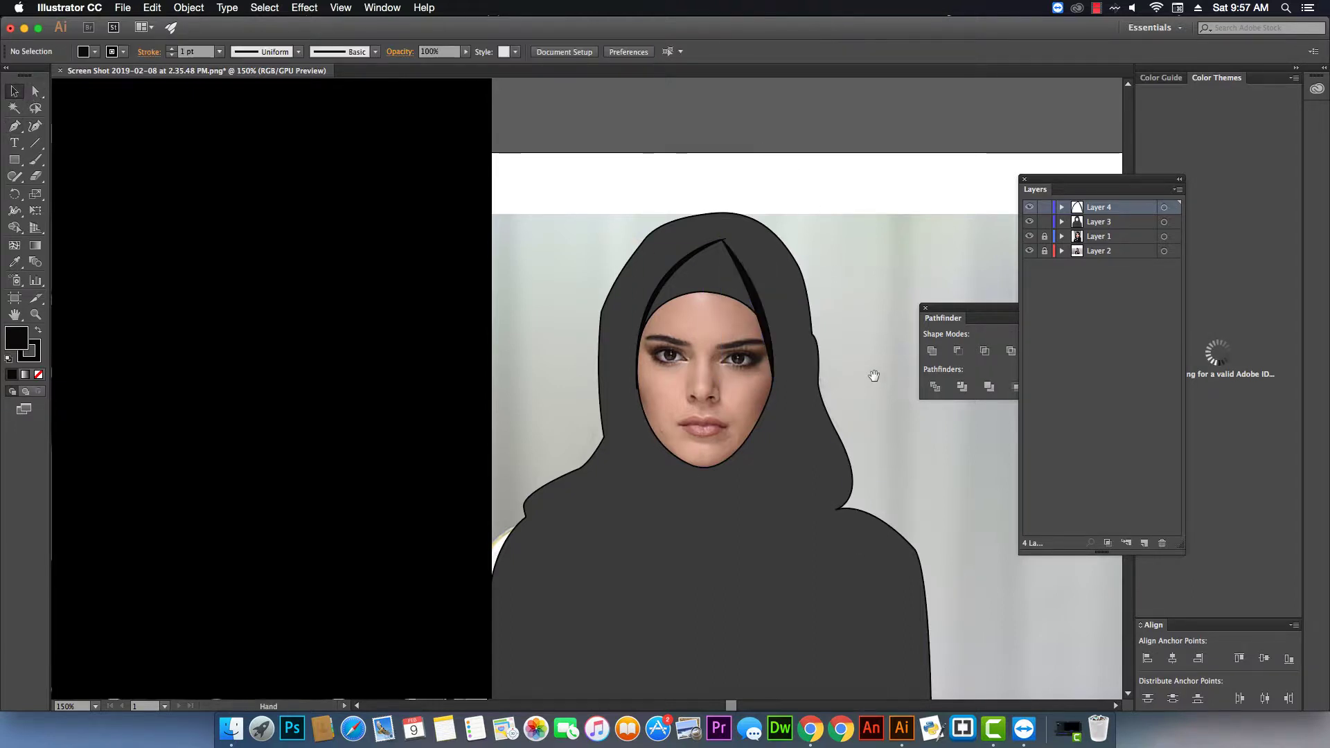
# - Draw a long closed fold about 278 by 281 pt from the face opening's edge across the chest to the white-sleeved arm's side
pyautogui.moveTo(873, 375); pyautogui.dragTo(862, 303)
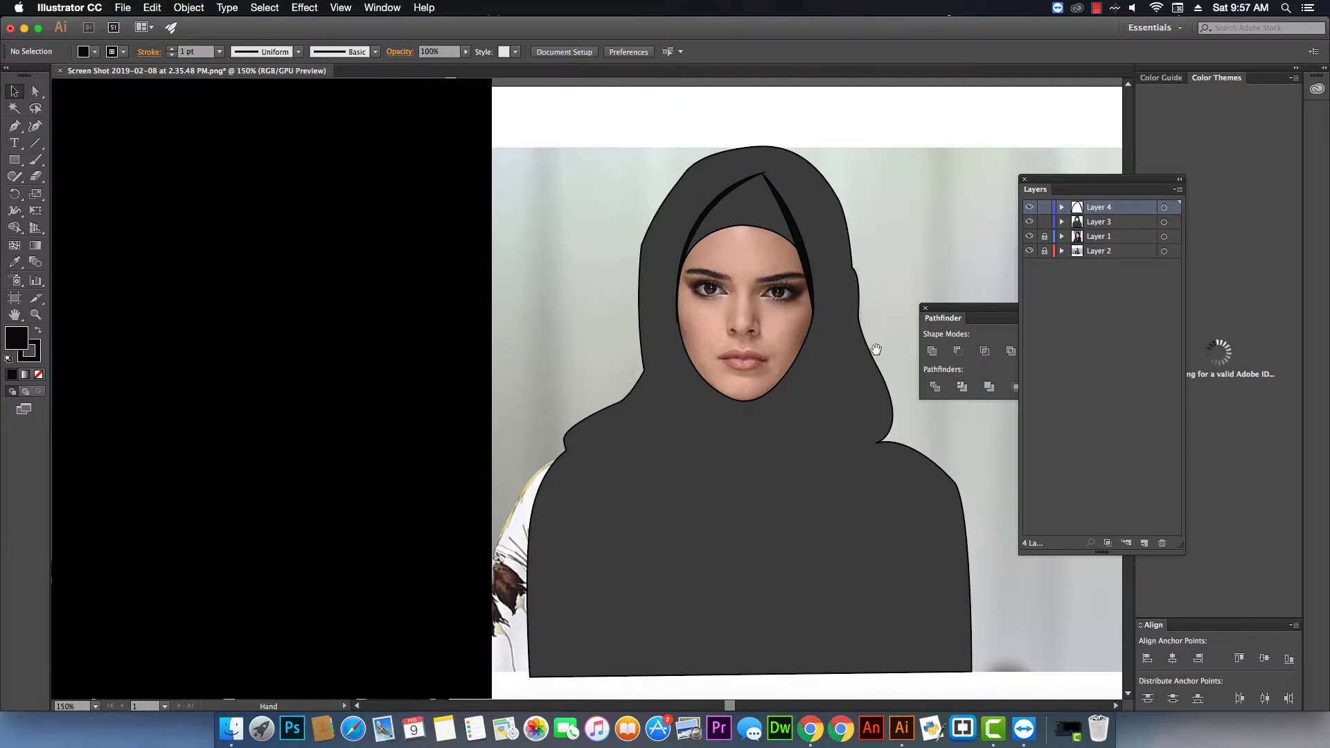
pyautogui.moveTo(837, 351); pyautogui.dragTo(769, 258)
pyautogui.moveTo(827, 295); pyautogui.dragTo(822, 356)
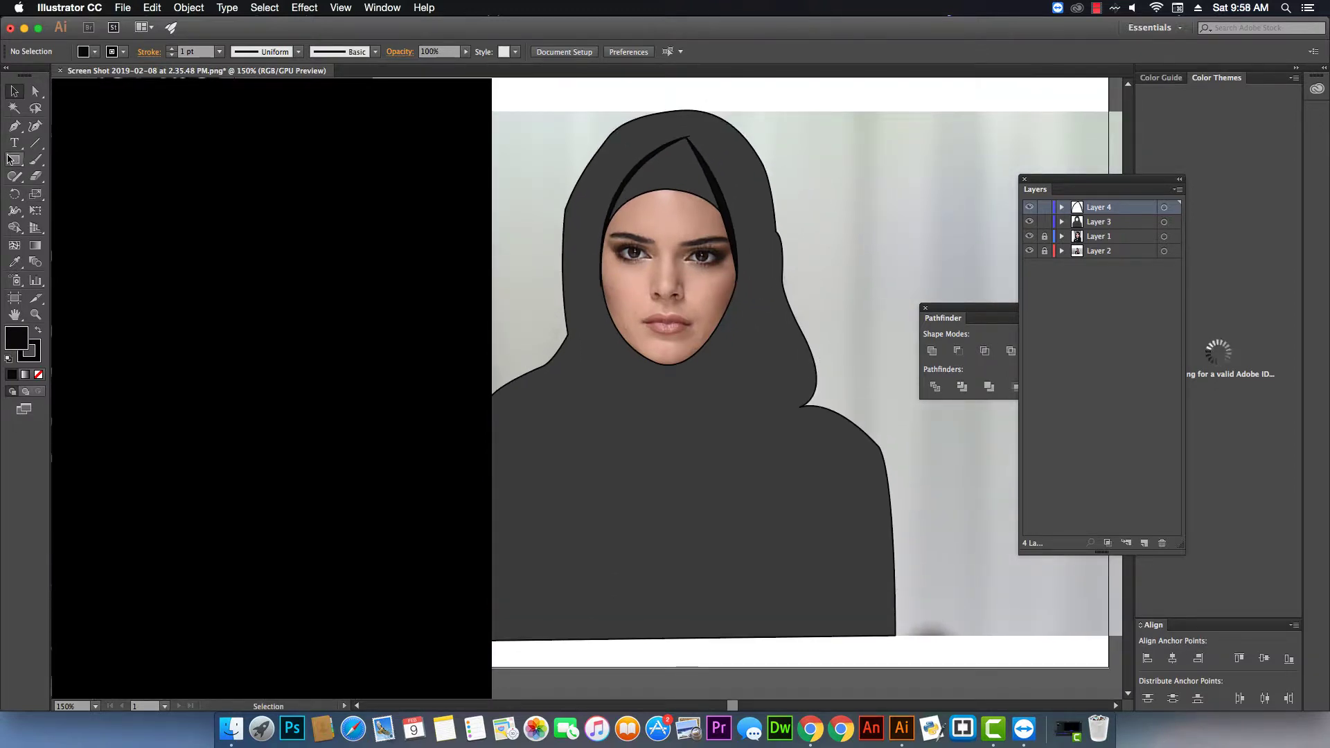
pyautogui.click(14, 125)
pyautogui.moveTo(776, 406); pyautogui.dragTo(776, 380)
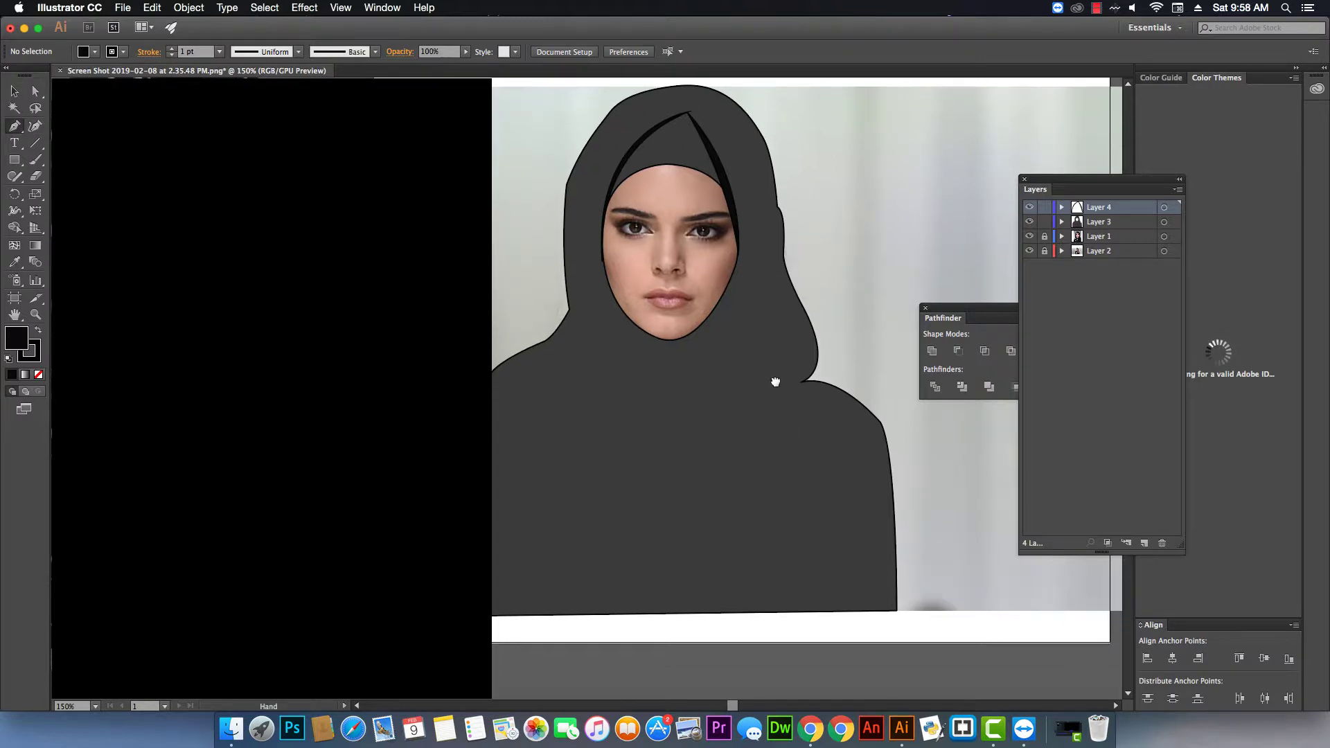
pyautogui.click(738, 259)
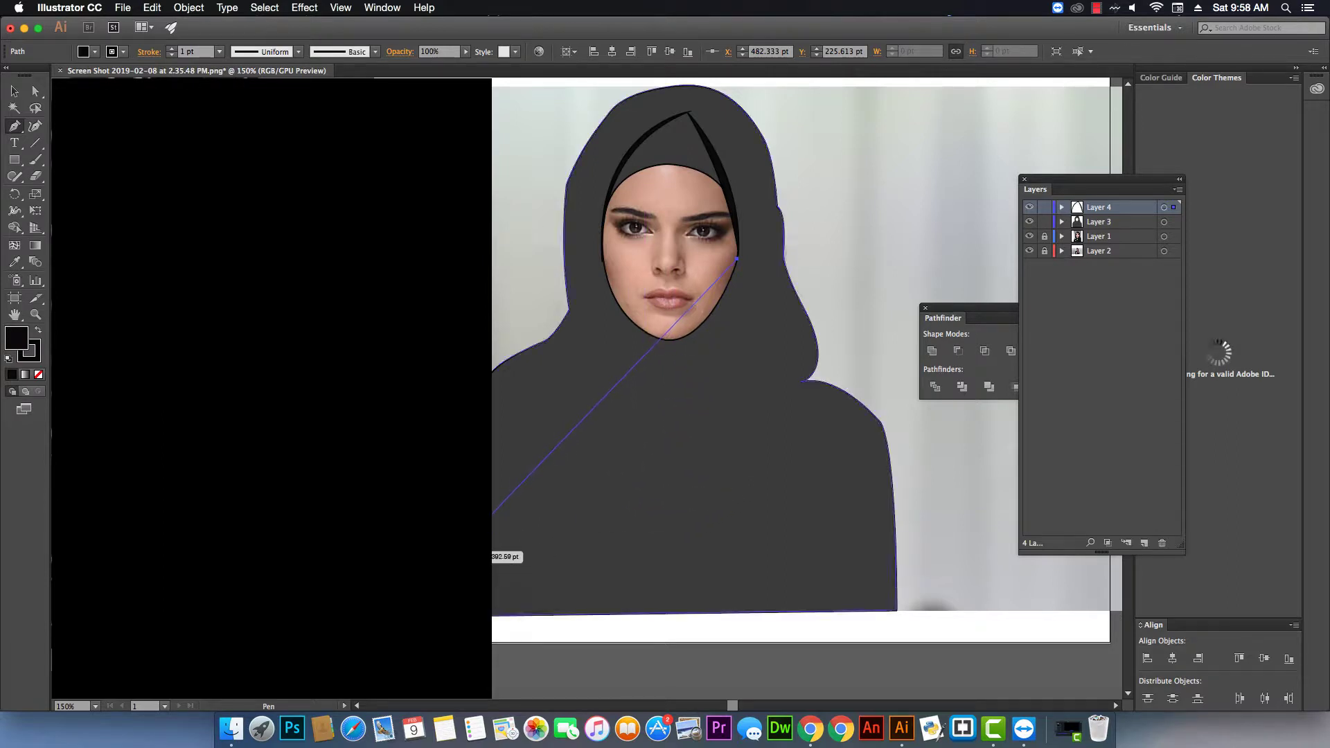
pyautogui.moveTo(485, 554); pyautogui.dragTo(800, 520)
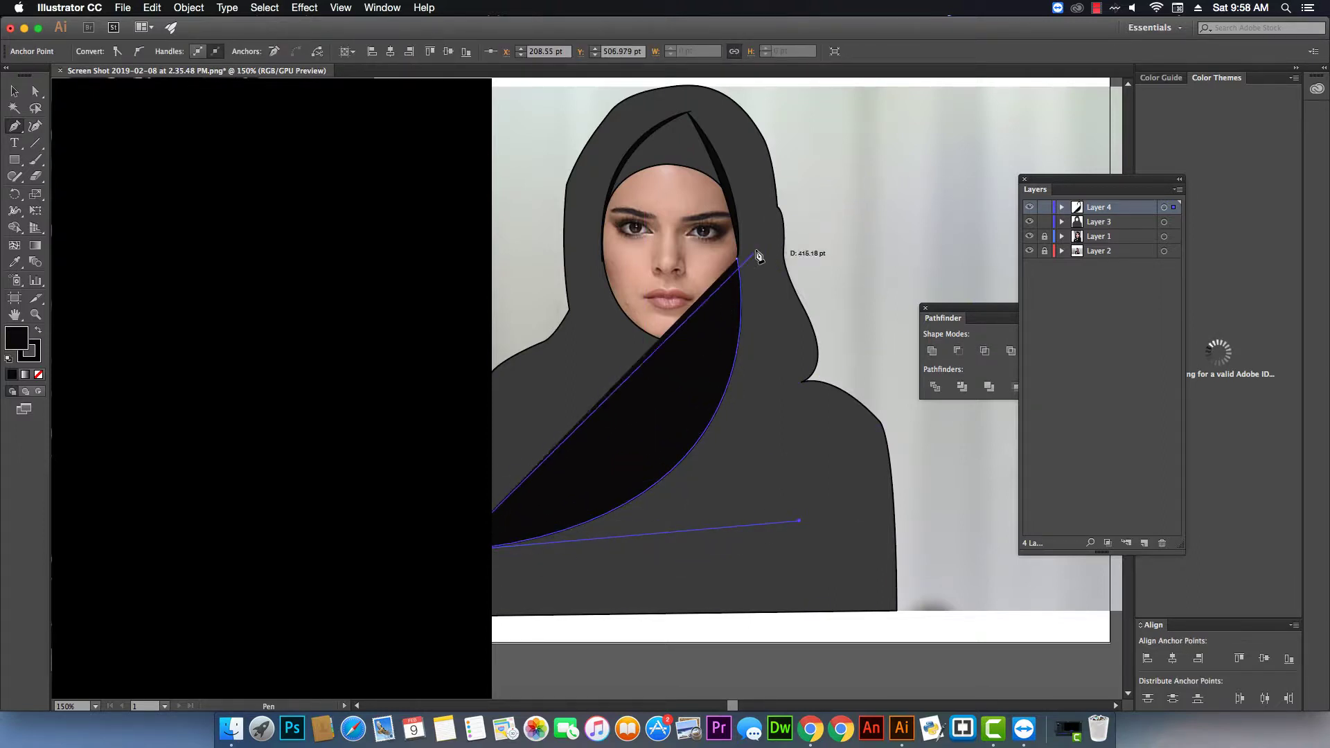
pyautogui.moveTo(739, 261); pyautogui.dragTo(717, 187)
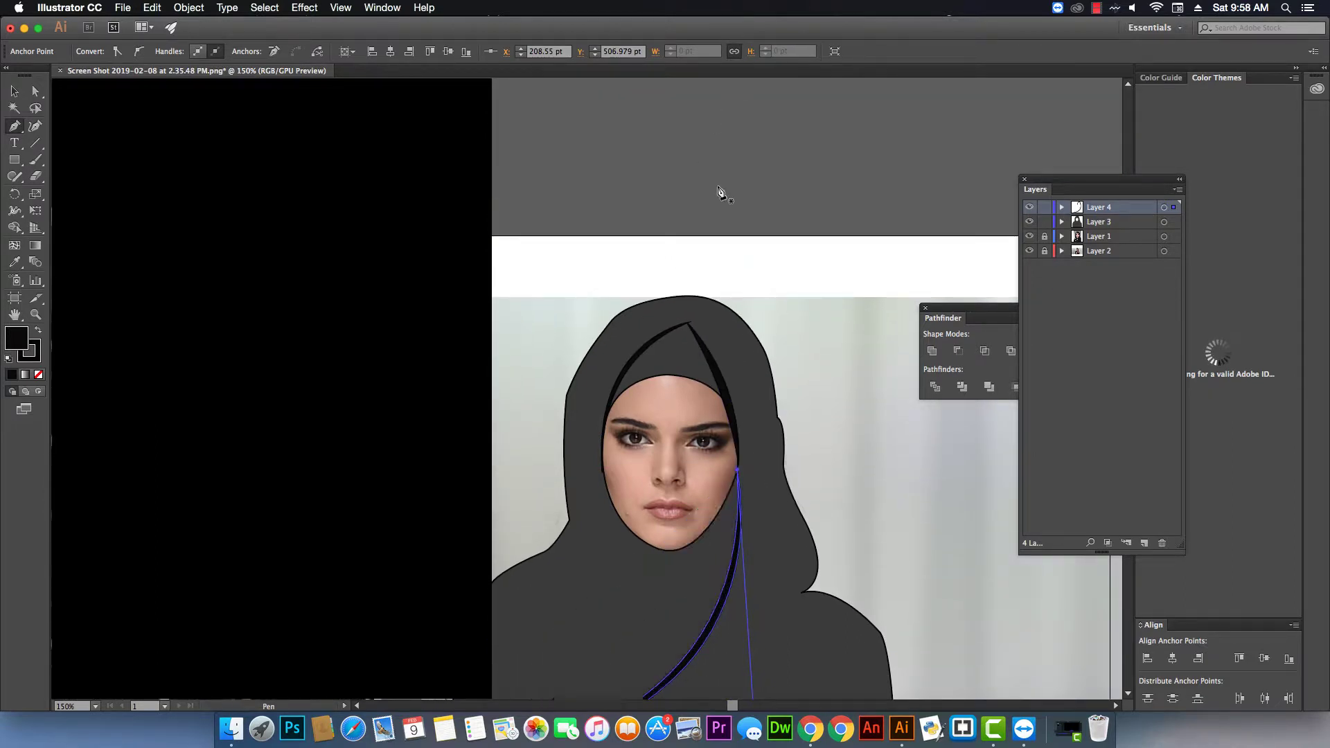
pyautogui.press('space')
pyautogui.moveTo(816, 551); pyautogui.dragTo(819, 290)
pyautogui.moveTo(817, 344); pyautogui.dragTo(817, 359)
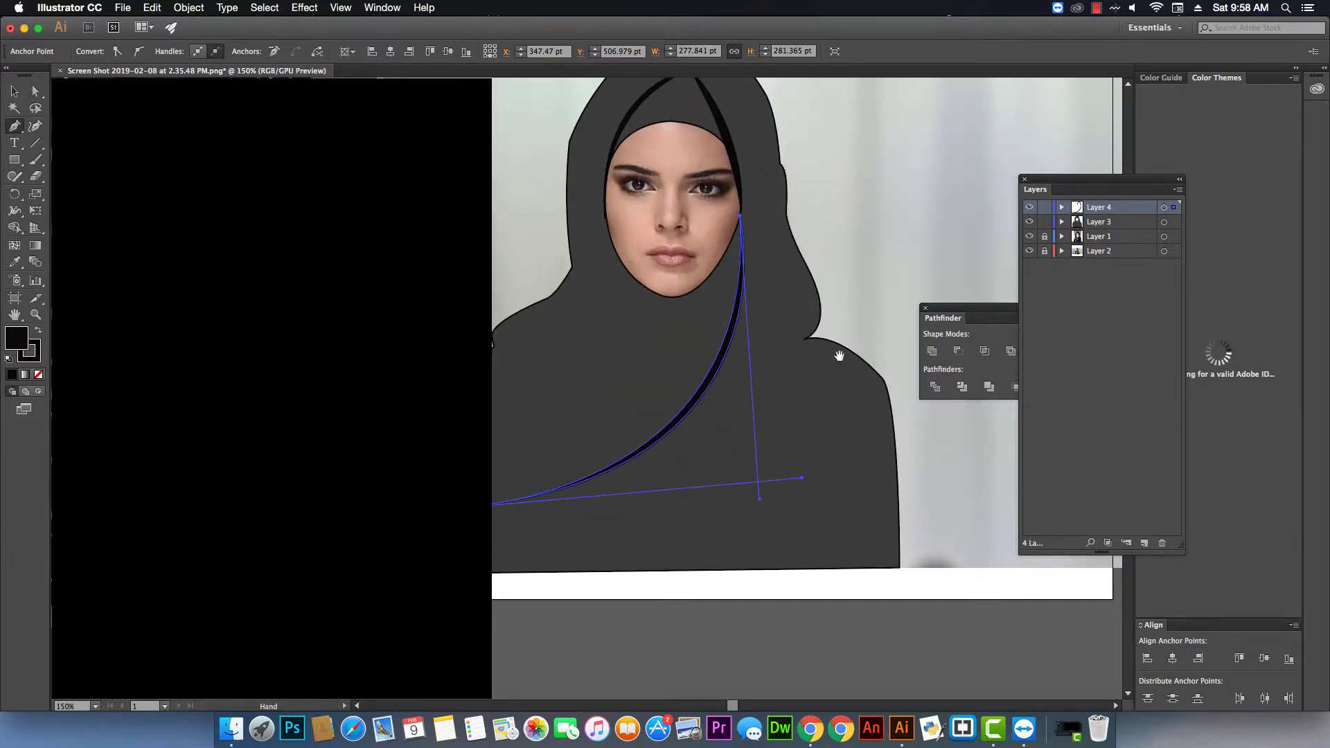
# - Adjust the chest fold's upper handle slightly and raise its top anchor about 6.6 pt to meet the hood fold's end
pyautogui.click(35, 91)
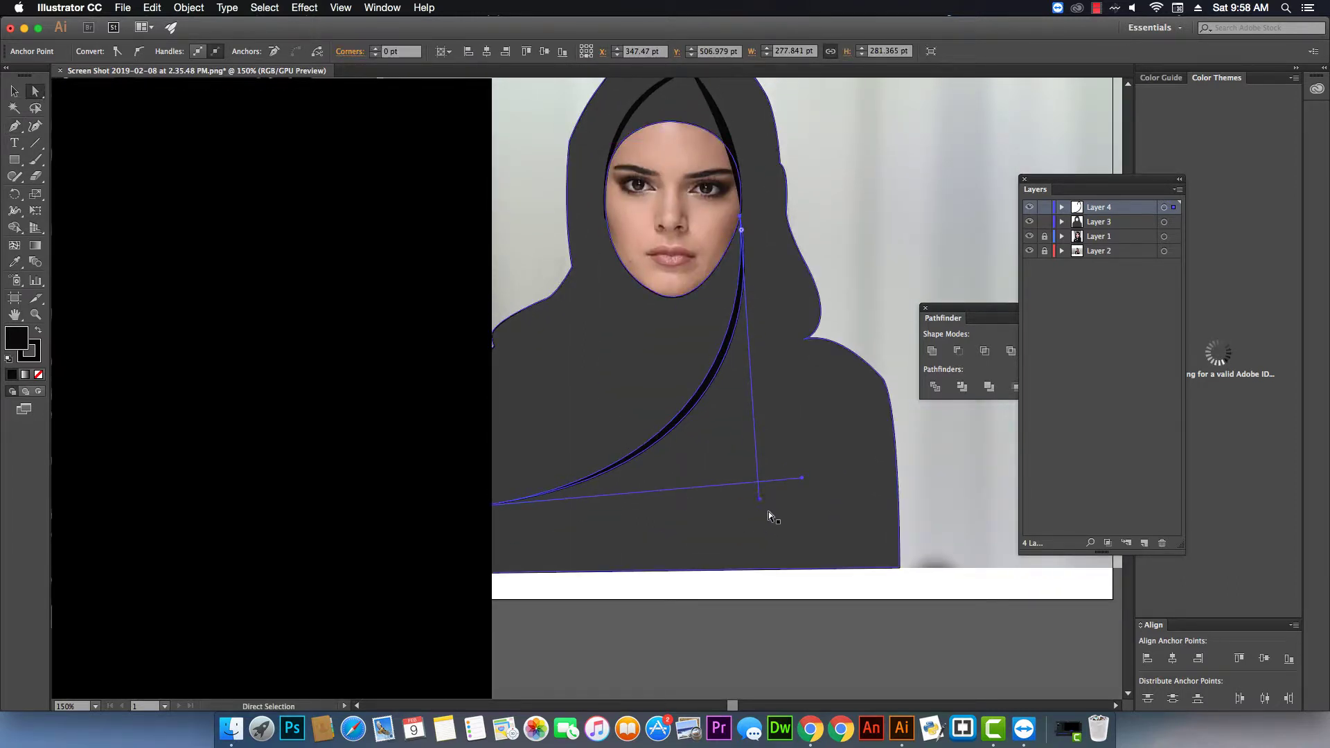
pyautogui.moveTo(759, 498); pyautogui.dragTo(766, 503)
pyautogui.press('super+shift+a')
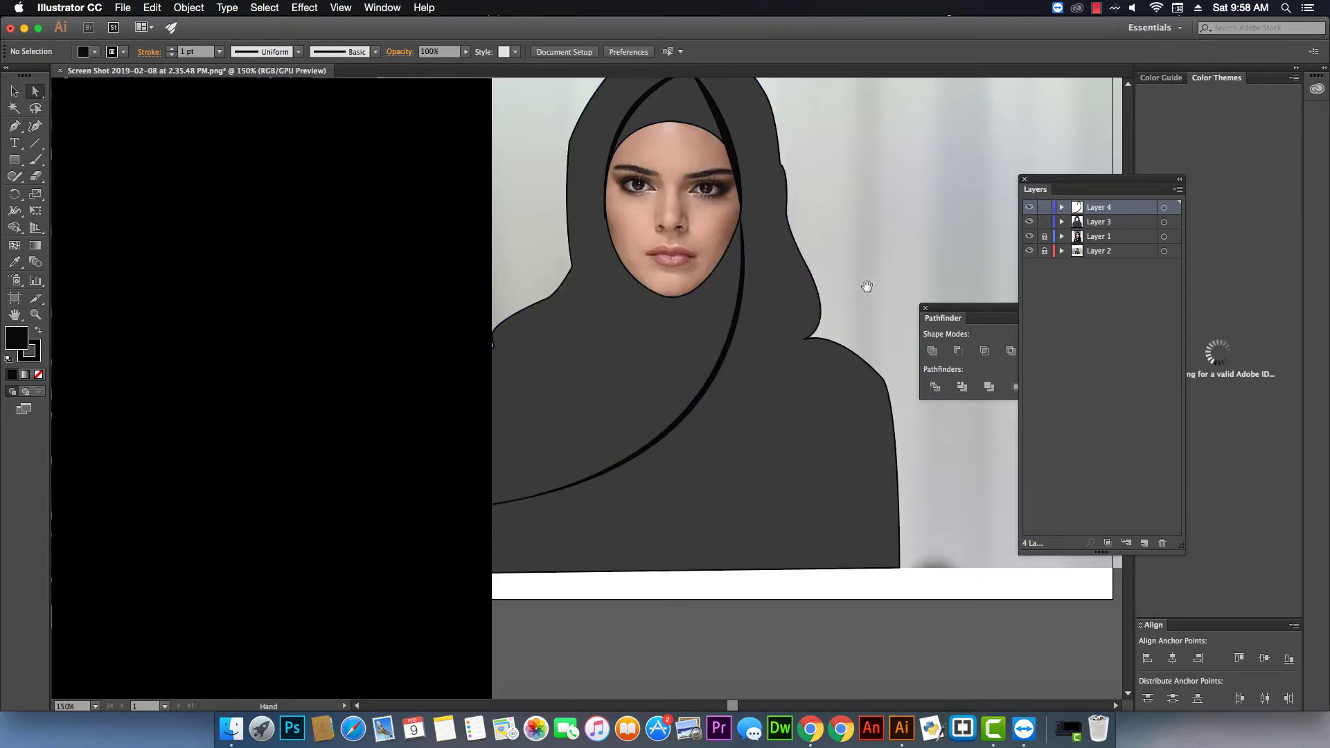
pyautogui.moveTo(867, 286); pyautogui.dragTo(884, 305)
pyautogui.click(758, 235)
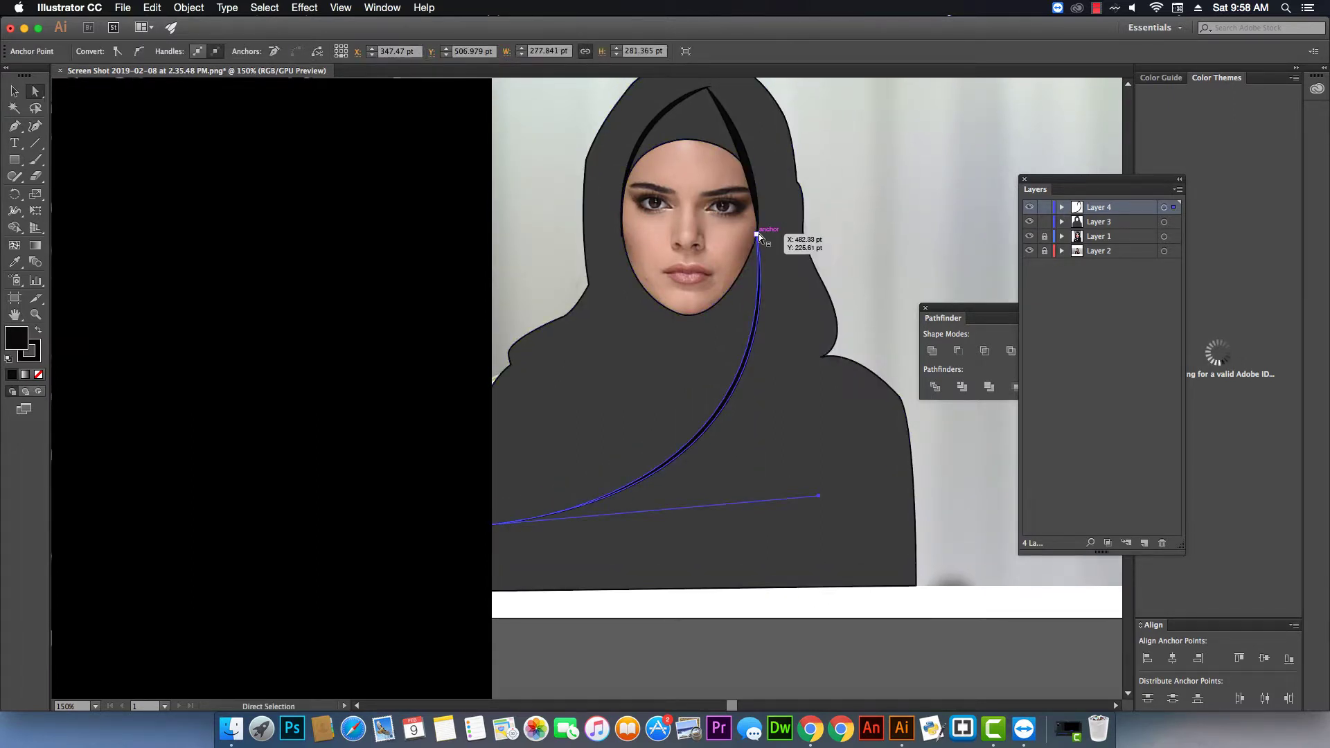
pyautogui.moveTo(758, 236); pyautogui.dragTo(760, 230)
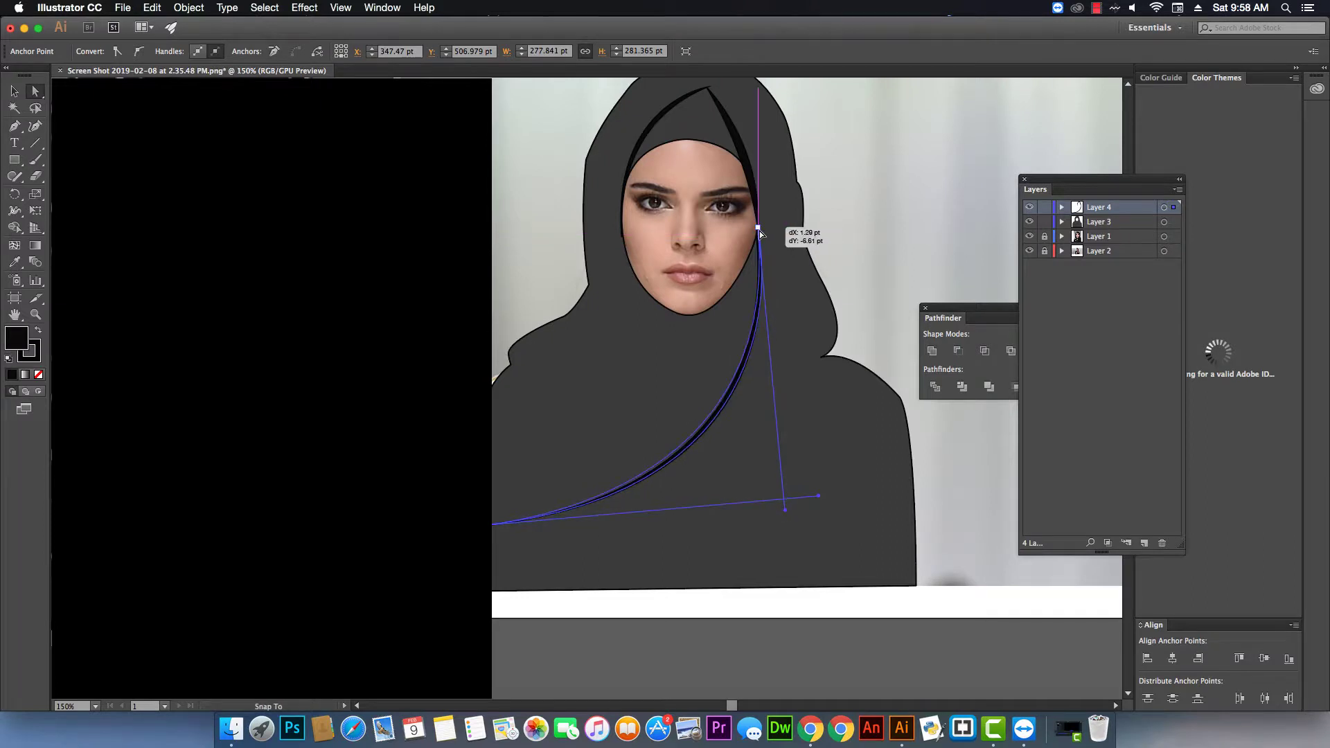
pyautogui.click(862, 213)
# - Draw a closed curved fold about 95 by 348 pt from the hood fold's lower end down to the hijab's bottom edge
pyautogui.press('space')
pyautogui.moveTo(854, 365); pyautogui.dragTo(828, 346)
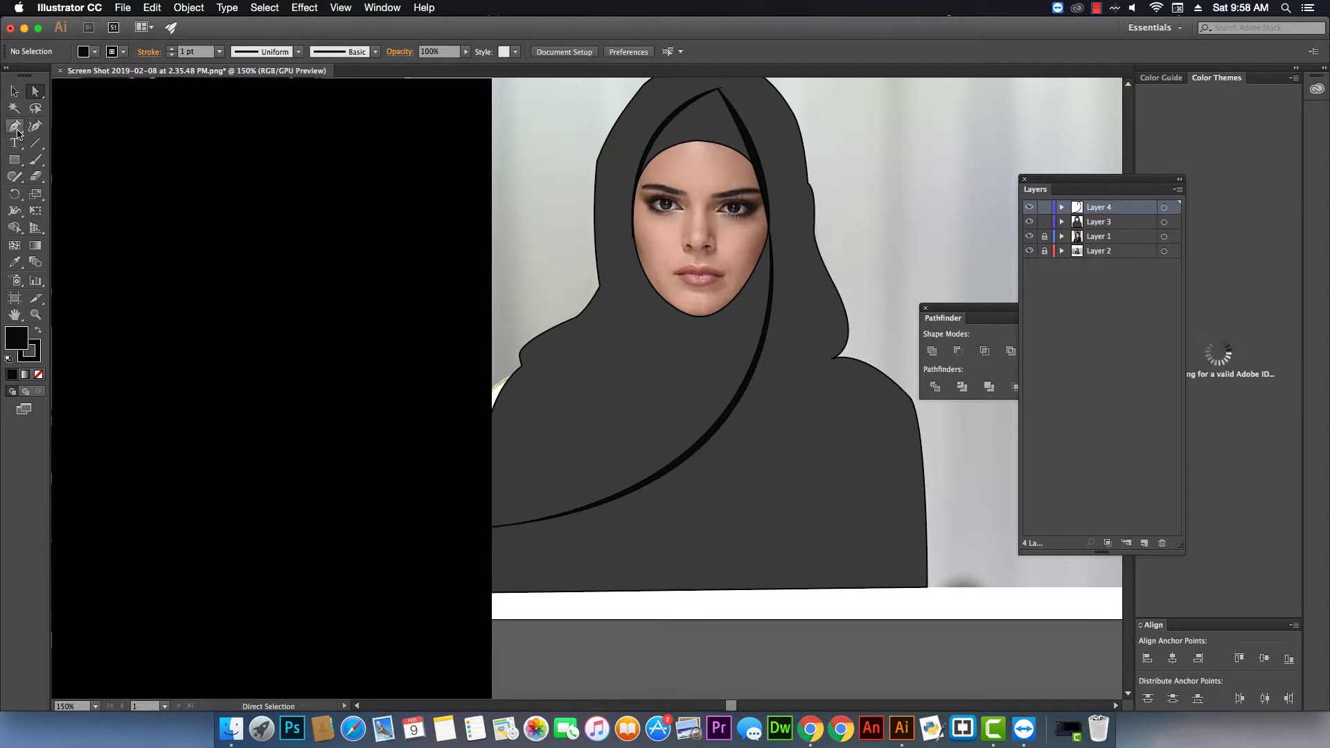
pyautogui.click(16, 127)
pyautogui.hscroll(2, 700, 396)
pyautogui.scroll(-1, 700, 396)
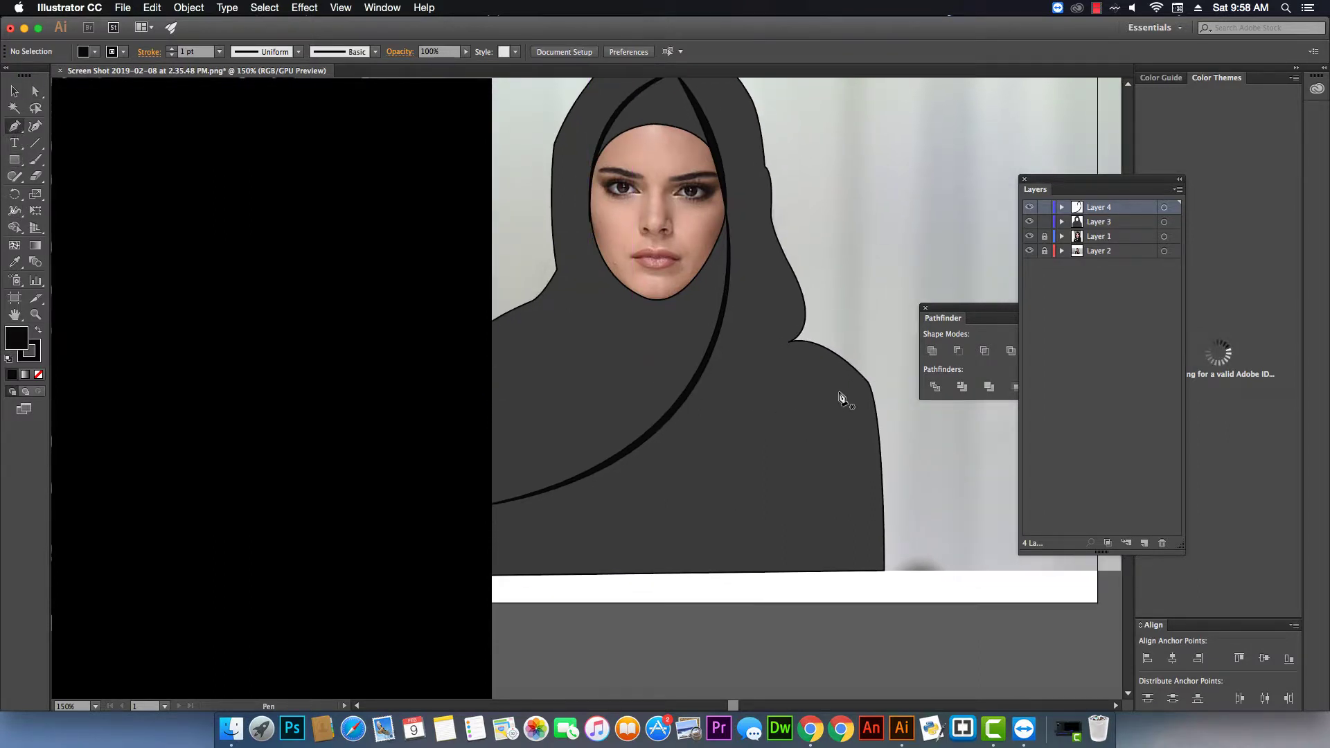
pyautogui.click(727, 213)
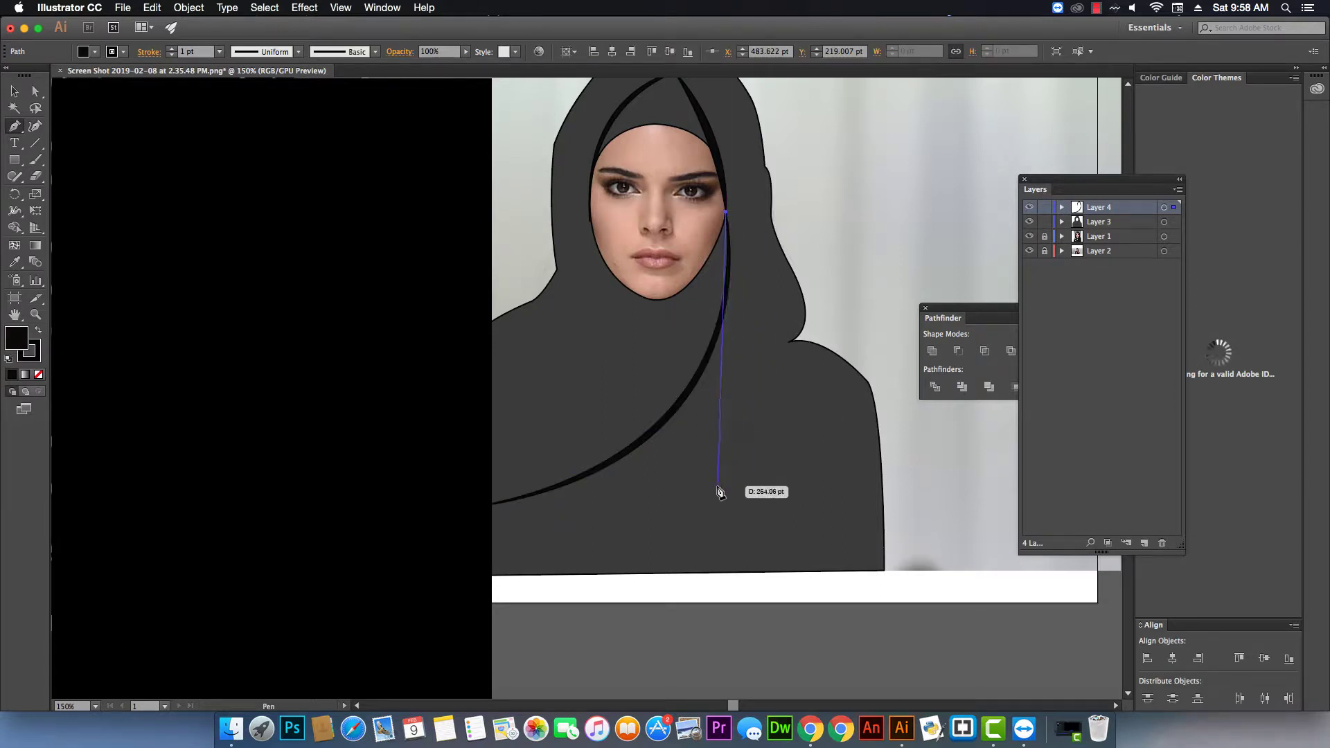
pyautogui.moveTo(646, 573); pyautogui.dragTo(498, 686)
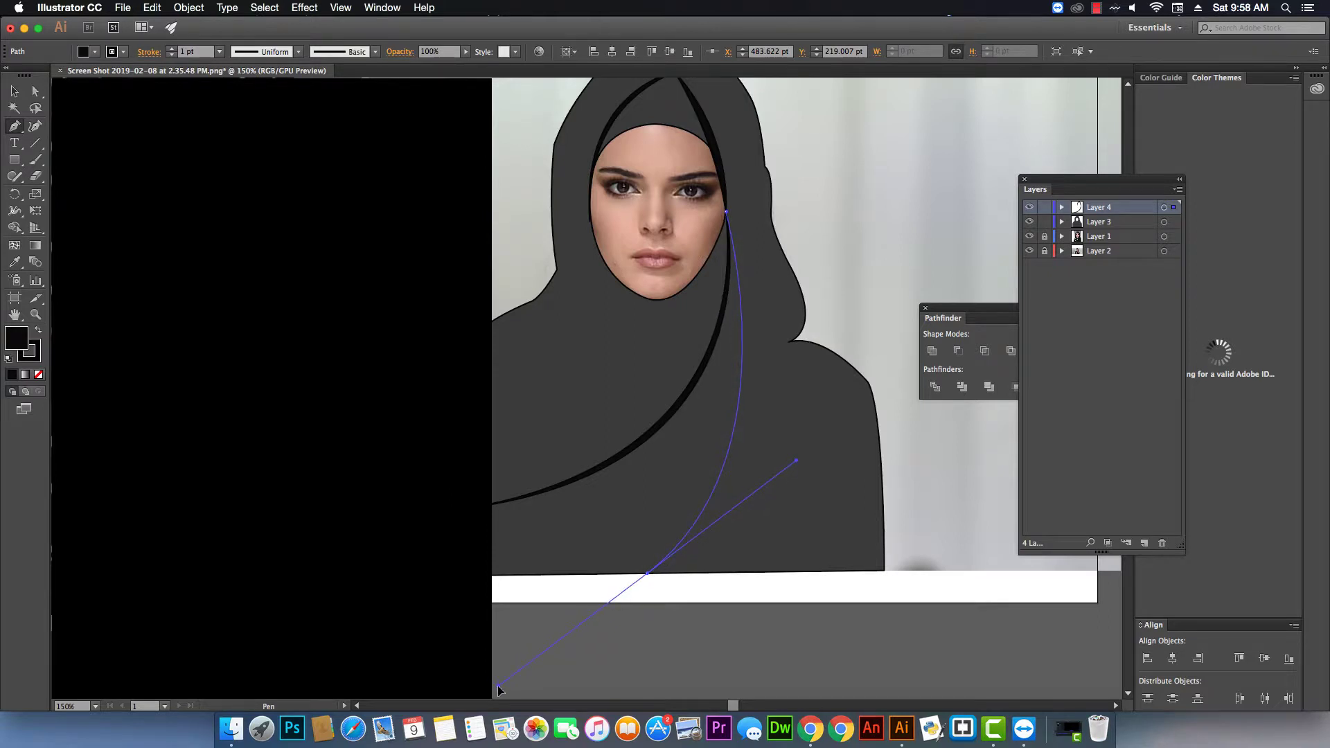
pyautogui.click(647, 574)
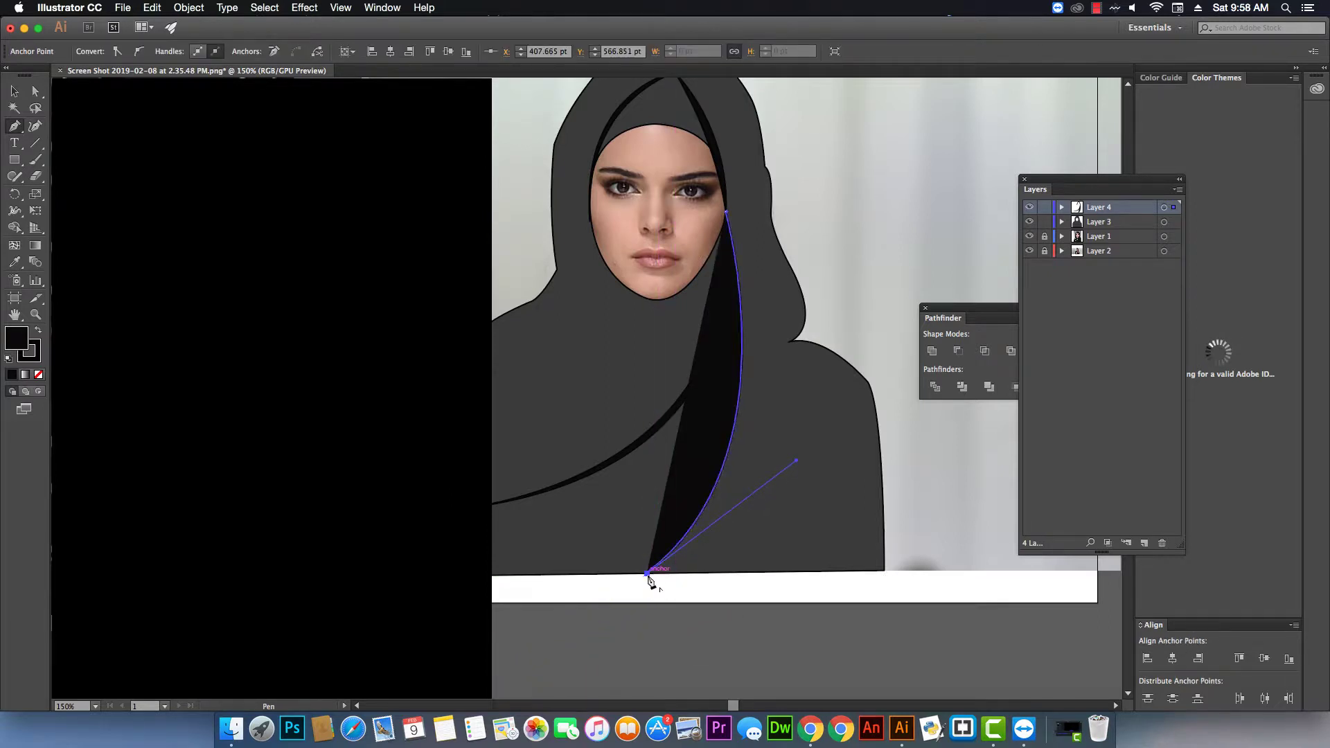
pyautogui.moveTo(727, 217); pyautogui.dragTo(654, 127)
pyautogui.moveTo(819, 300); pyautogui.dragTo(814, 252)
pyautogui.scroll(-8, 814, 251)
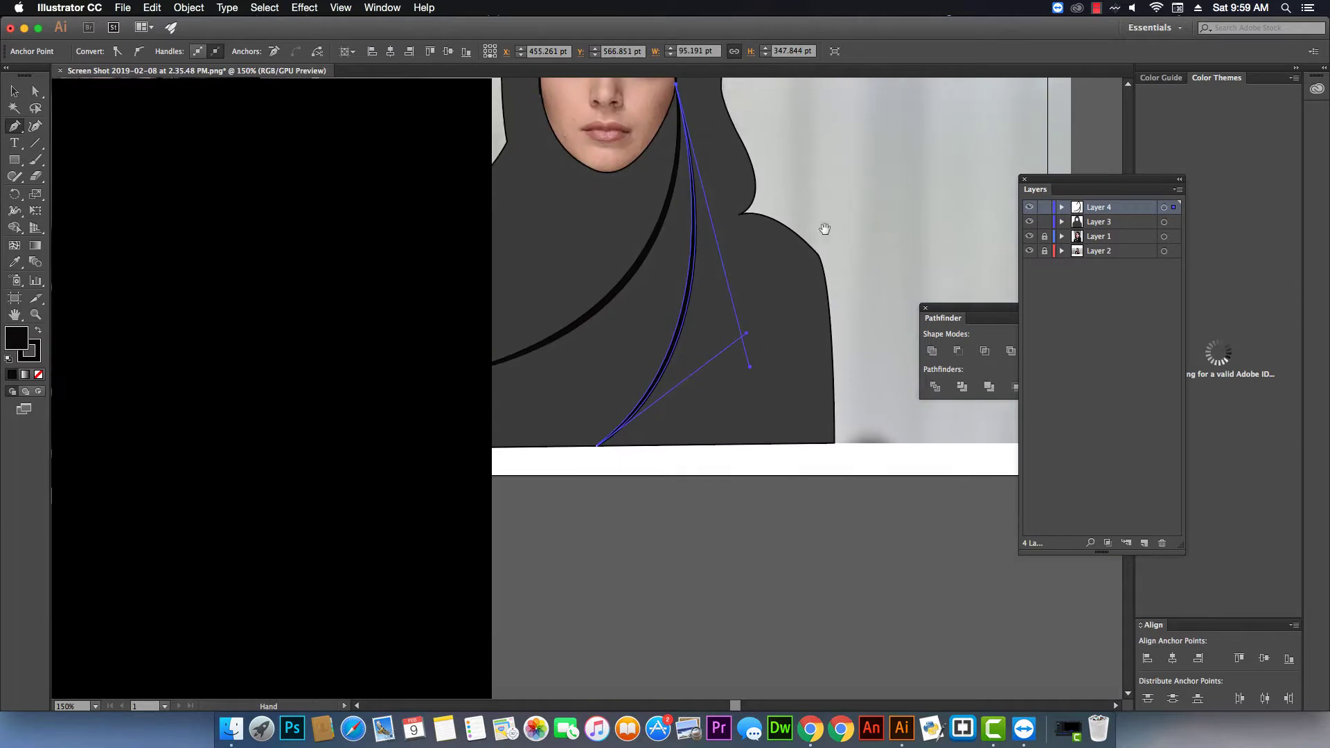
pyautogui.click(35, 91)
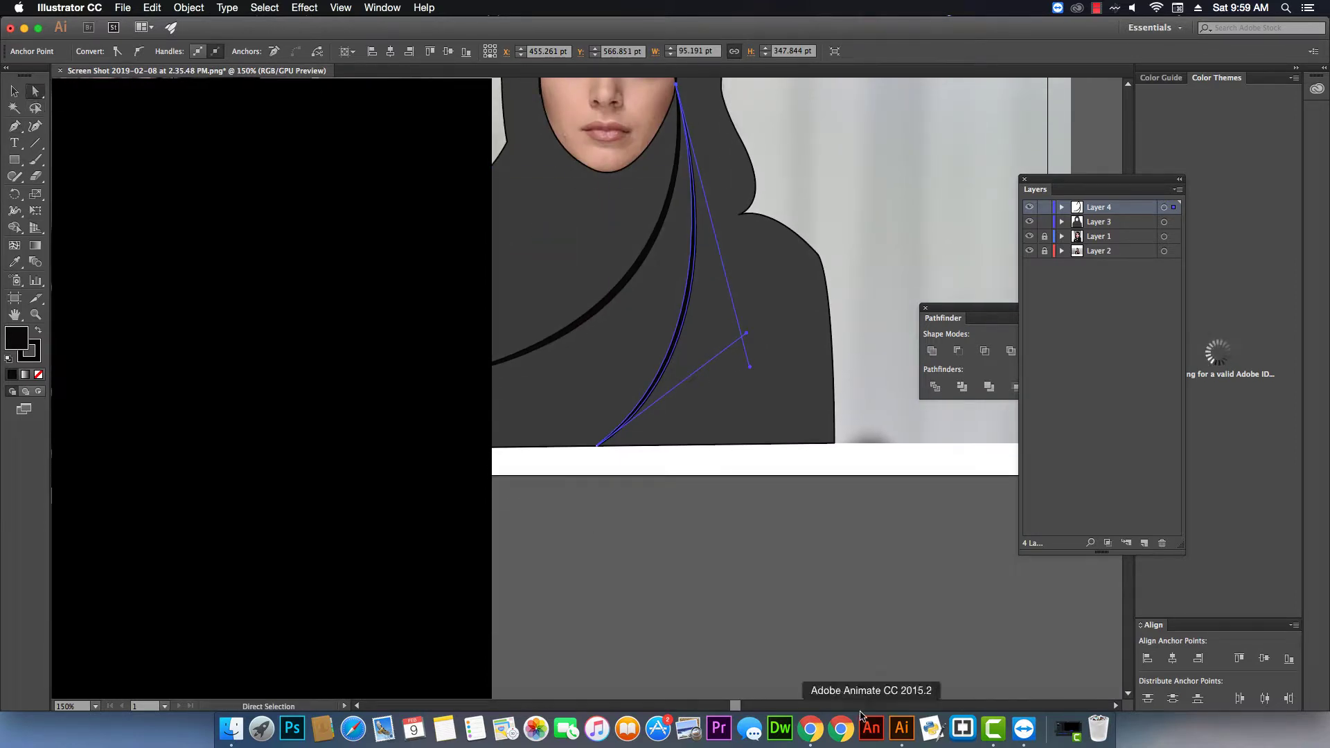
pyautogui.click(823, 549)
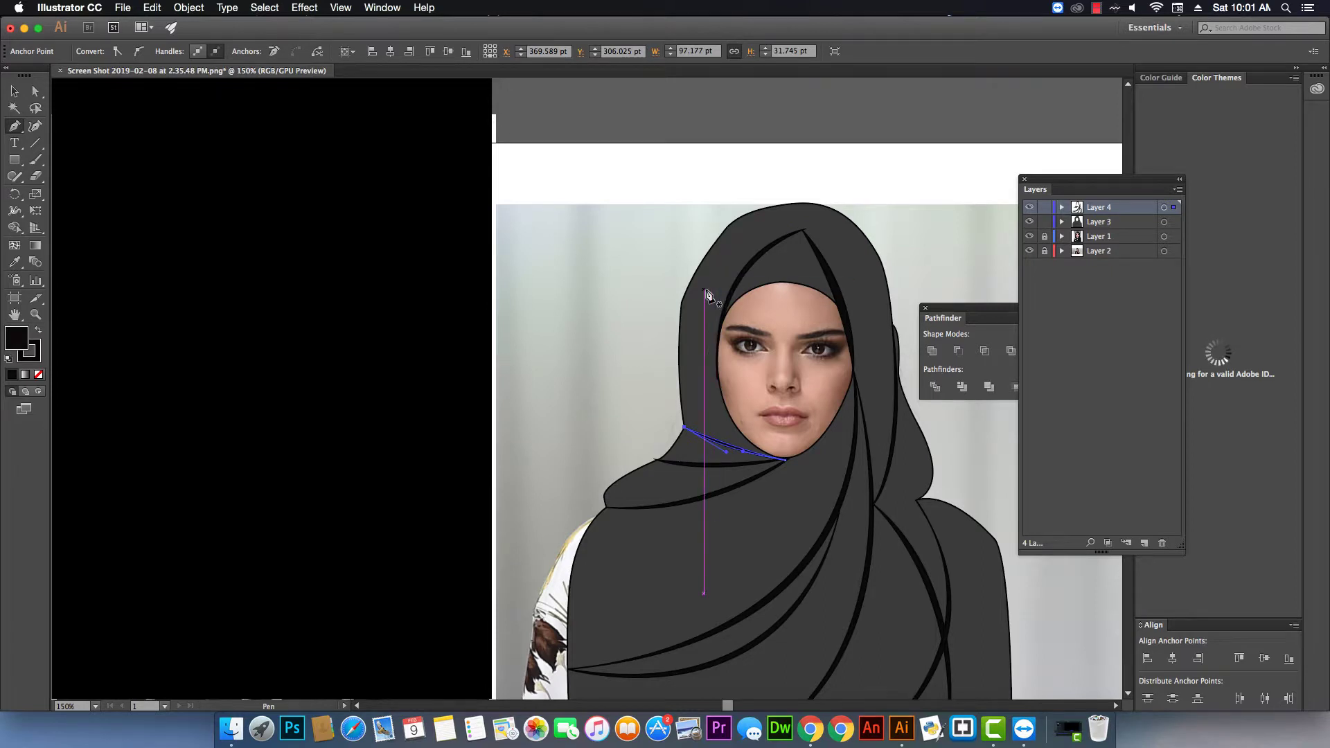
# - Draw a thin closed fold about 83 by 164 pt from the hood's side, curving along the face opening to under the chin
pyautogui.moveTo(704, 290); pyautogui.dragTo(901, 474)
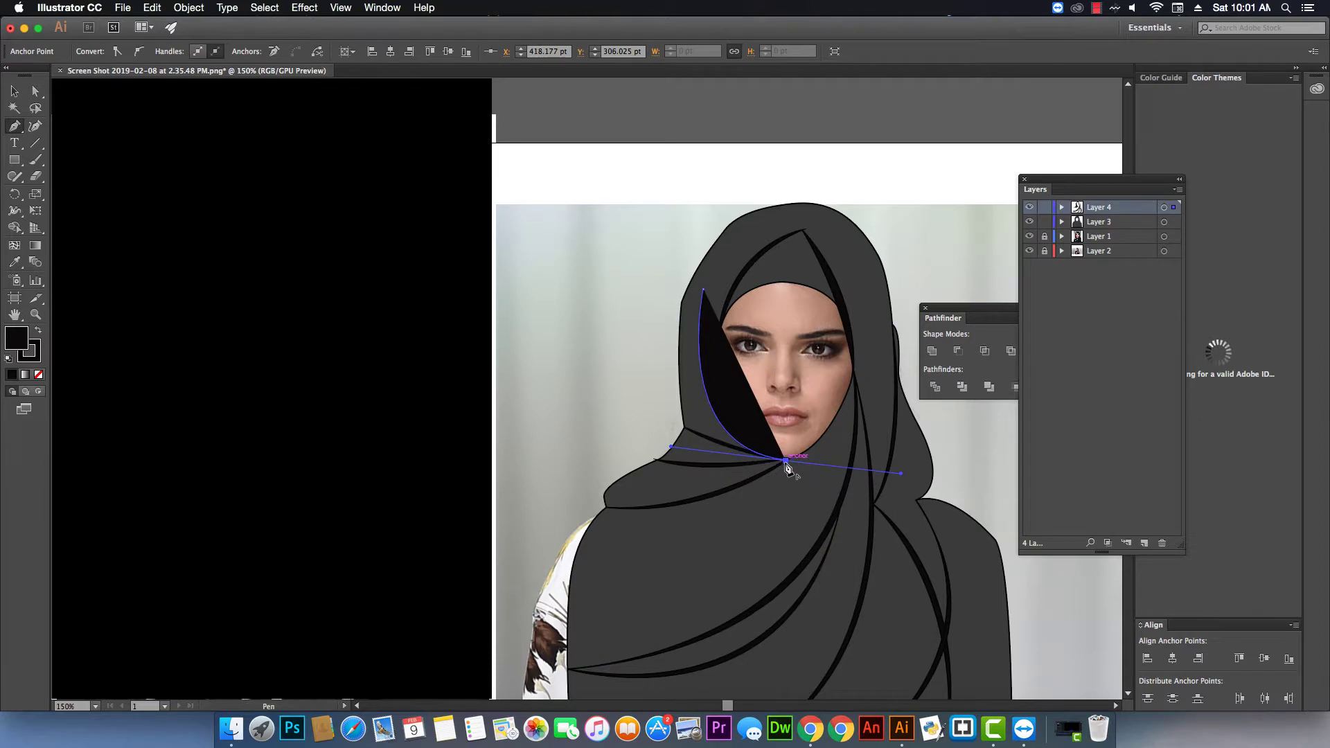
pyautogui.click(786, 461)
pyautogui.moveTo(703, 289); pyautogui.dragTo(722, 127)
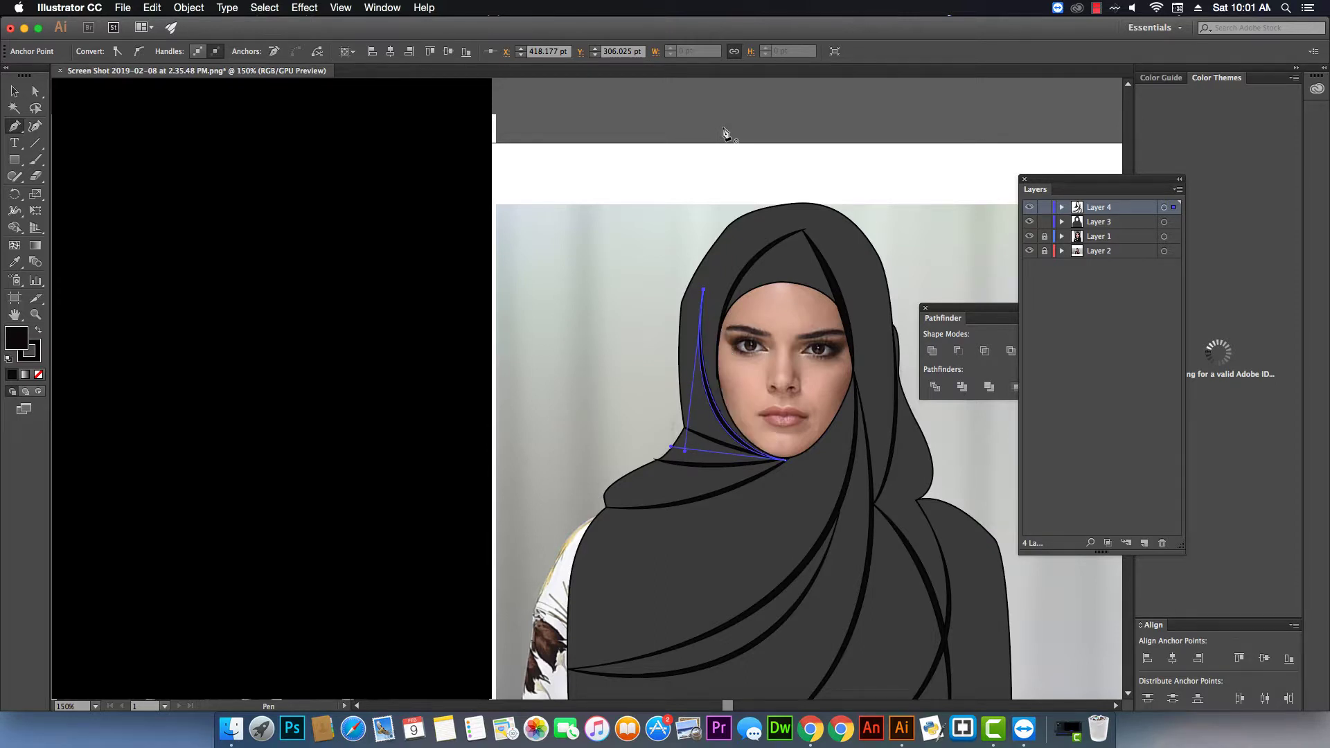
pyautogui.click(34, 93)
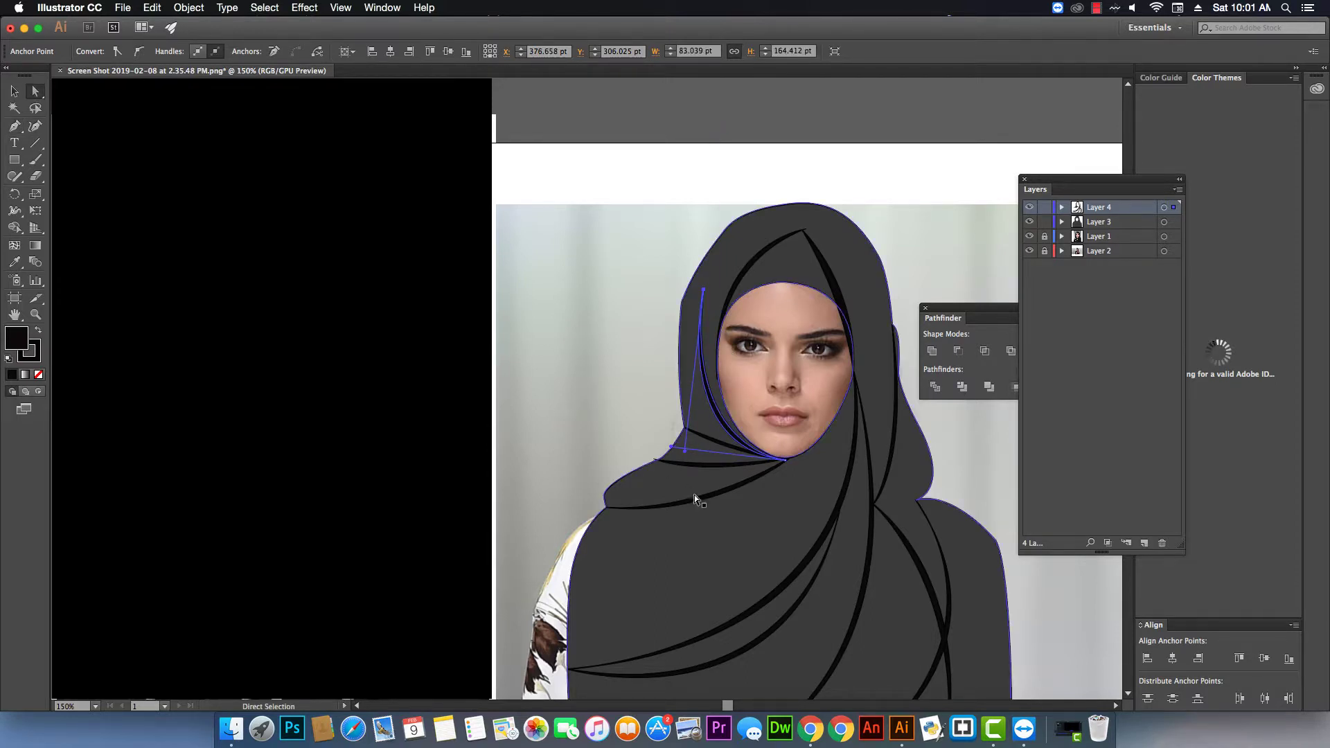
# - Deselect the last fold and rename the layer holding the folds as wrinkels
pyautogui.click(632, 452)
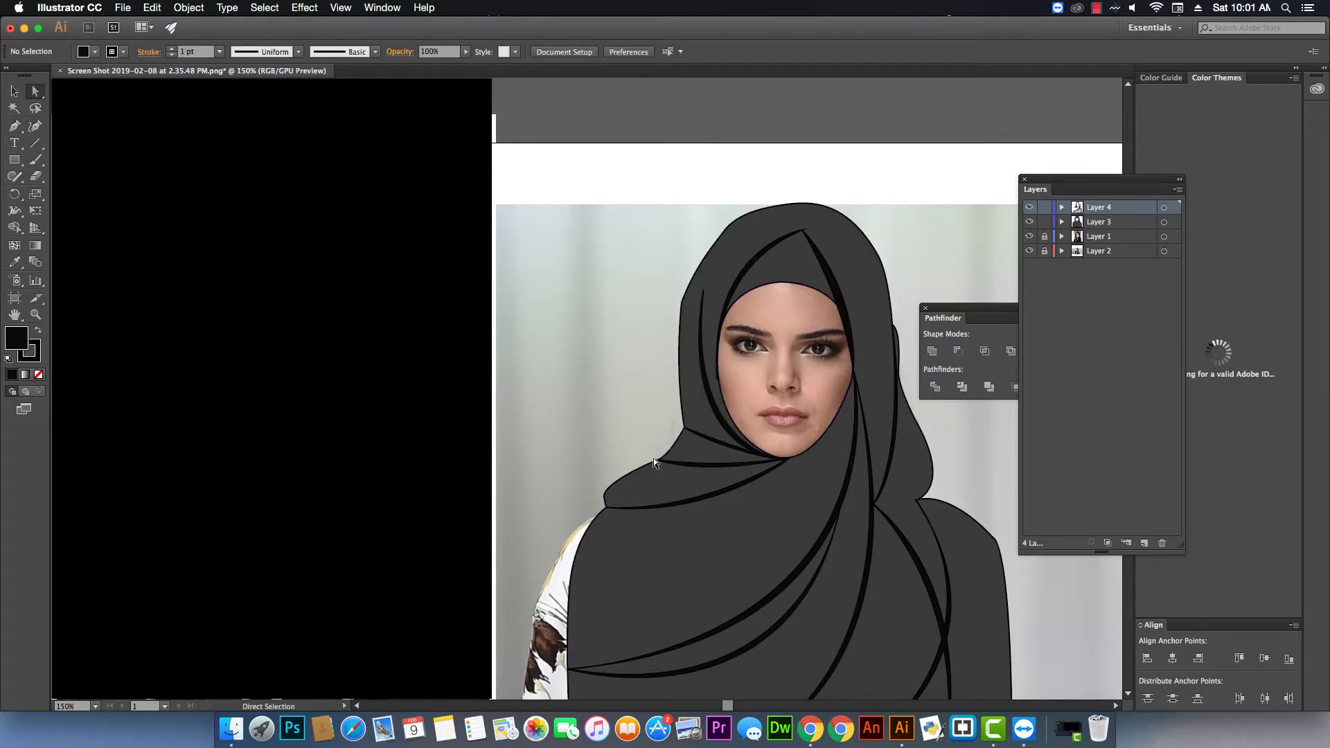
pyautogui.moveTo(654, 458); pyautogui.dragTo(659, 465)
pyautogui.press('space')
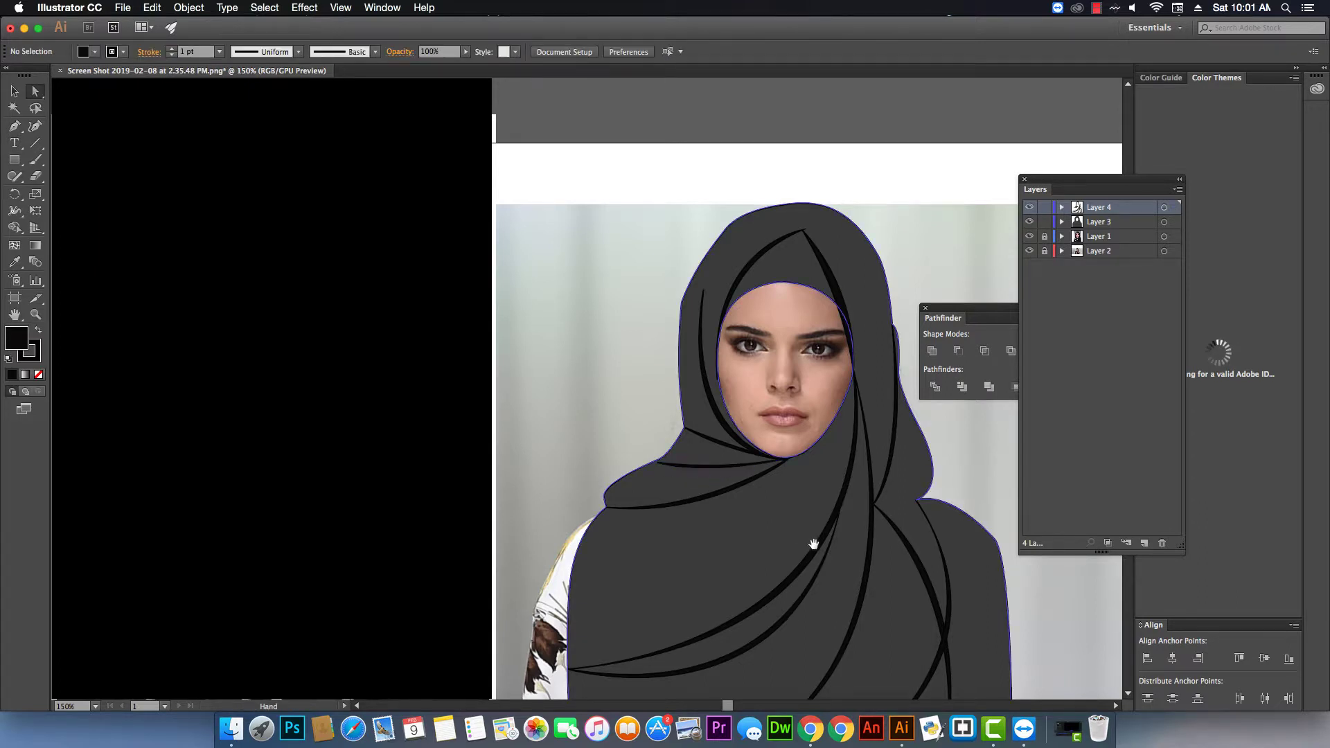
pyautogui.moveTo(814, 546)
pyautogui.mouseDown()
pyautogui.moveTo(814, 573)
pyautogui.moveTo(825, 466)
pyautogui.moveTo(810, 446)
pyautogui.moveTo(758, 538)
pyautogui.mouseUp()
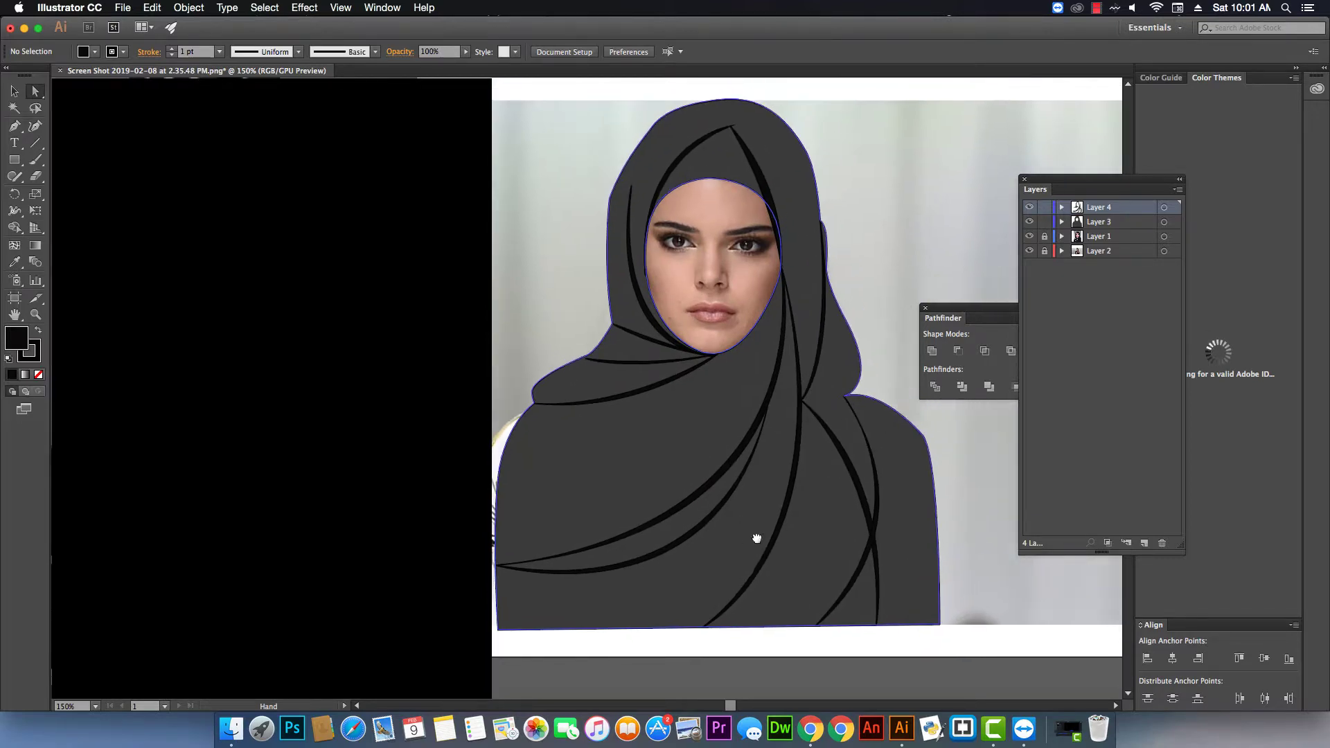
pyautogui.doubleClick(1102, 208)
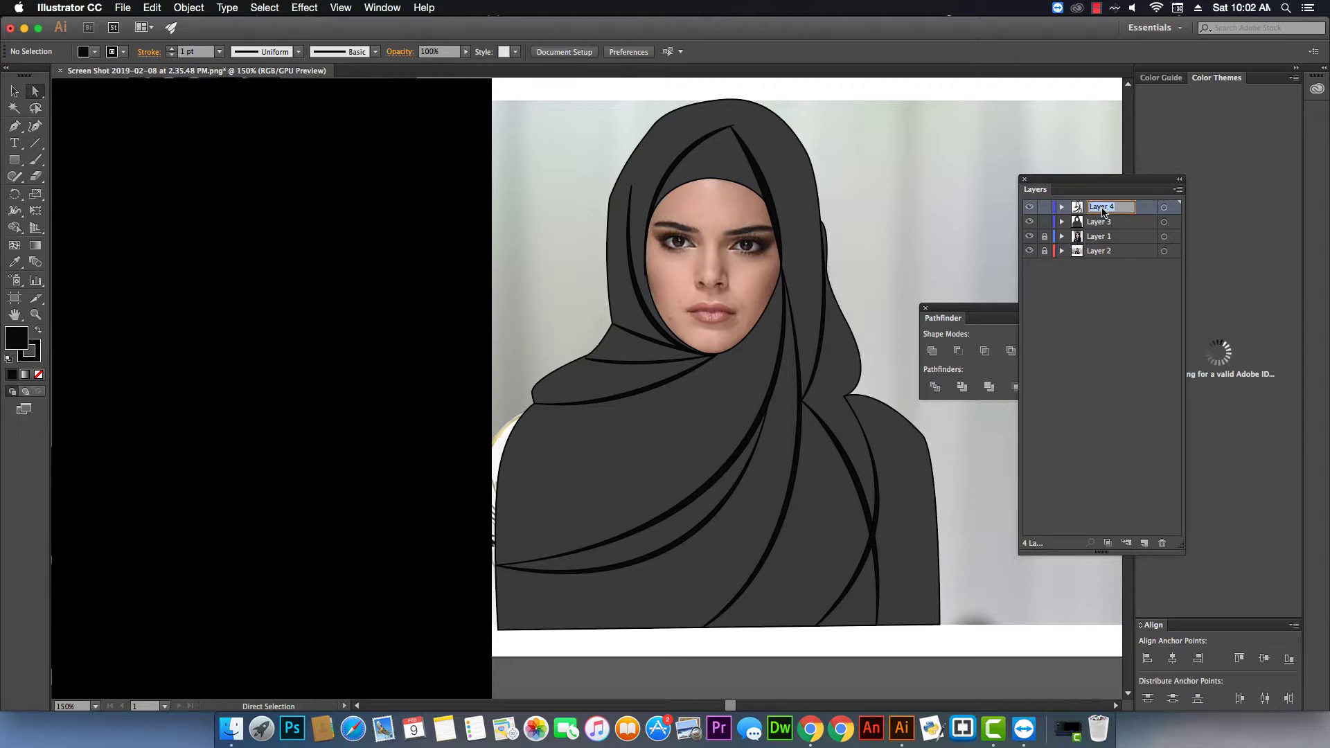
pyautogui.write('wrinkels')
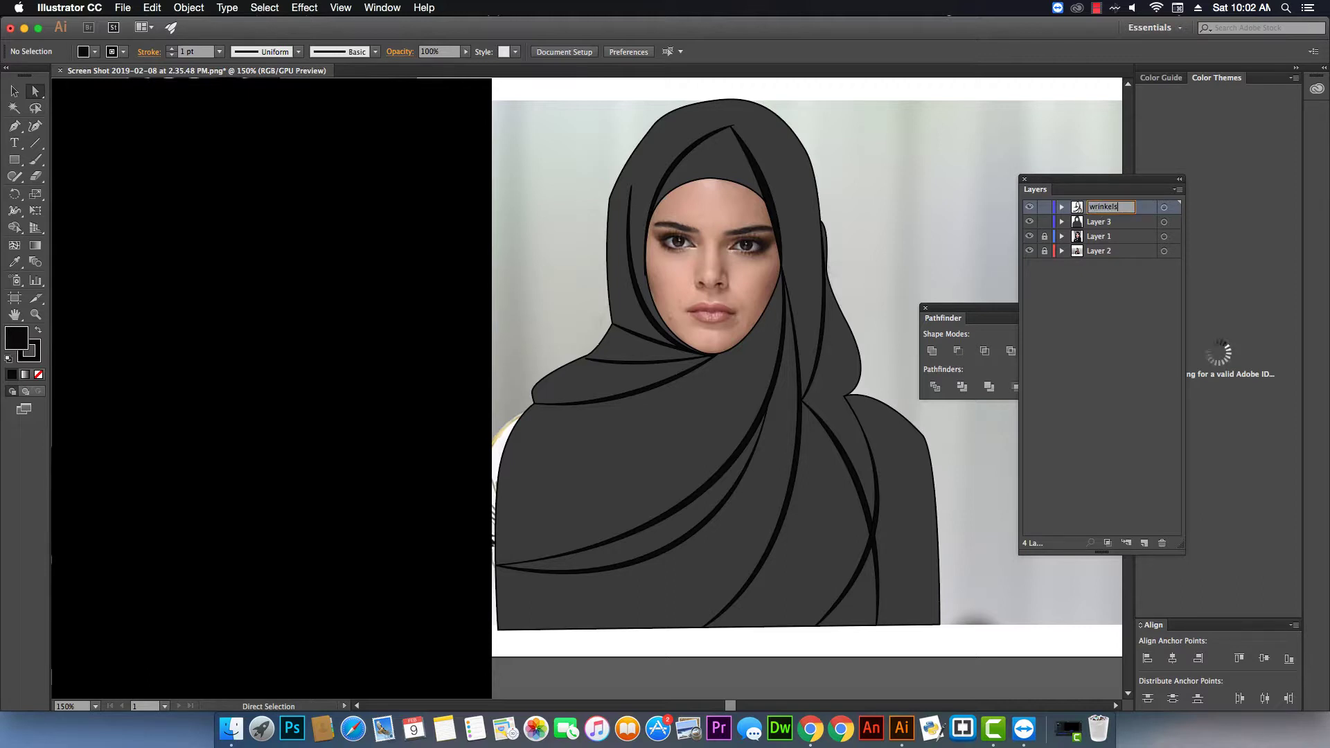
pyautogui.press('Return')
# - Select the whole hijab artwork and duplicate the wrinkels layer
pyautogui.click(14, 91)
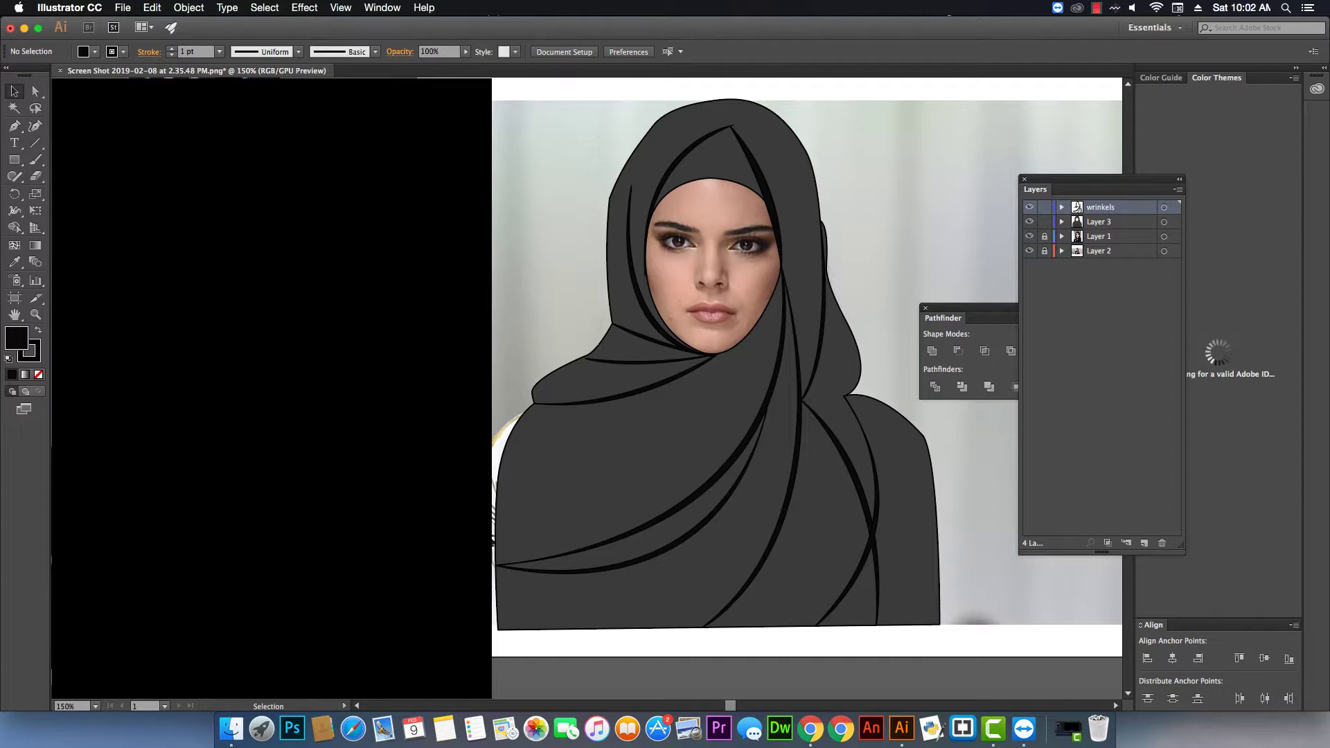
pyautogui.moveTo(493, 84); pyautogui.dragTo(912, 576)
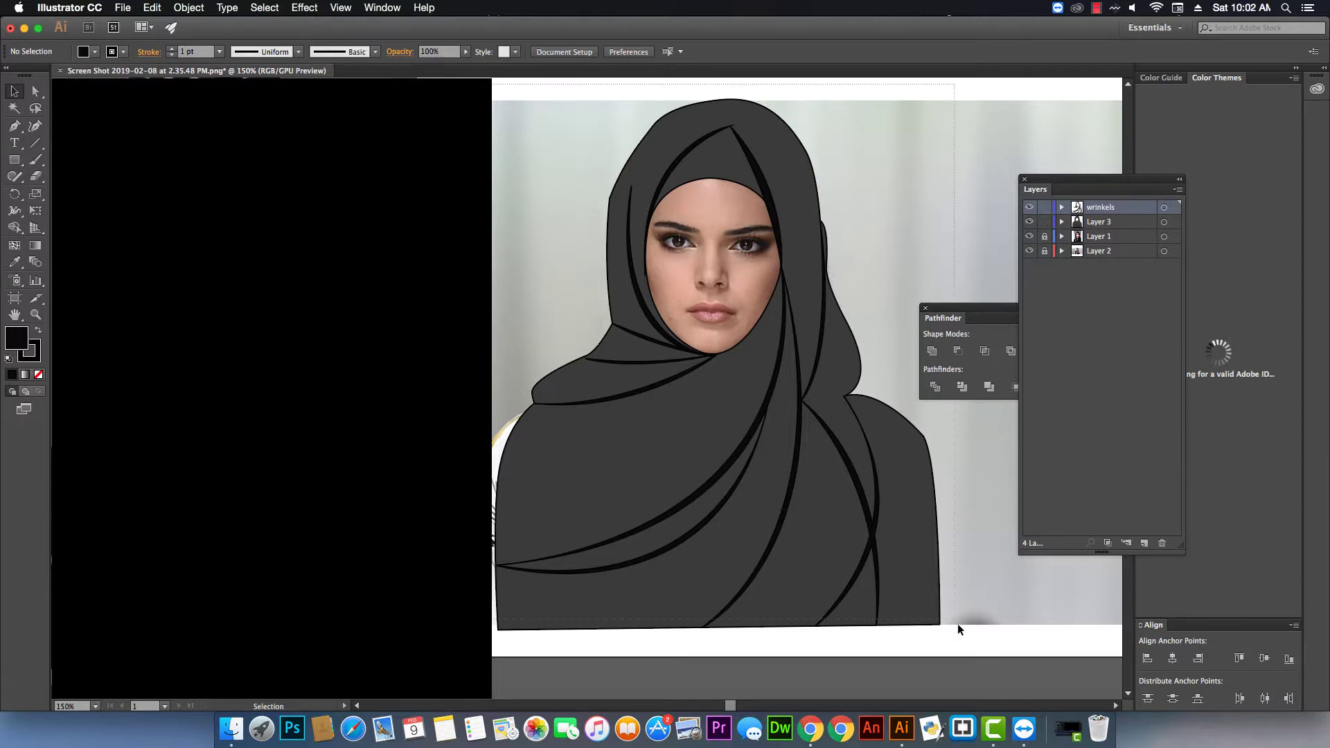
pyautogui.moveTo(958, 624); pyautogui.dragTo(961, 634)
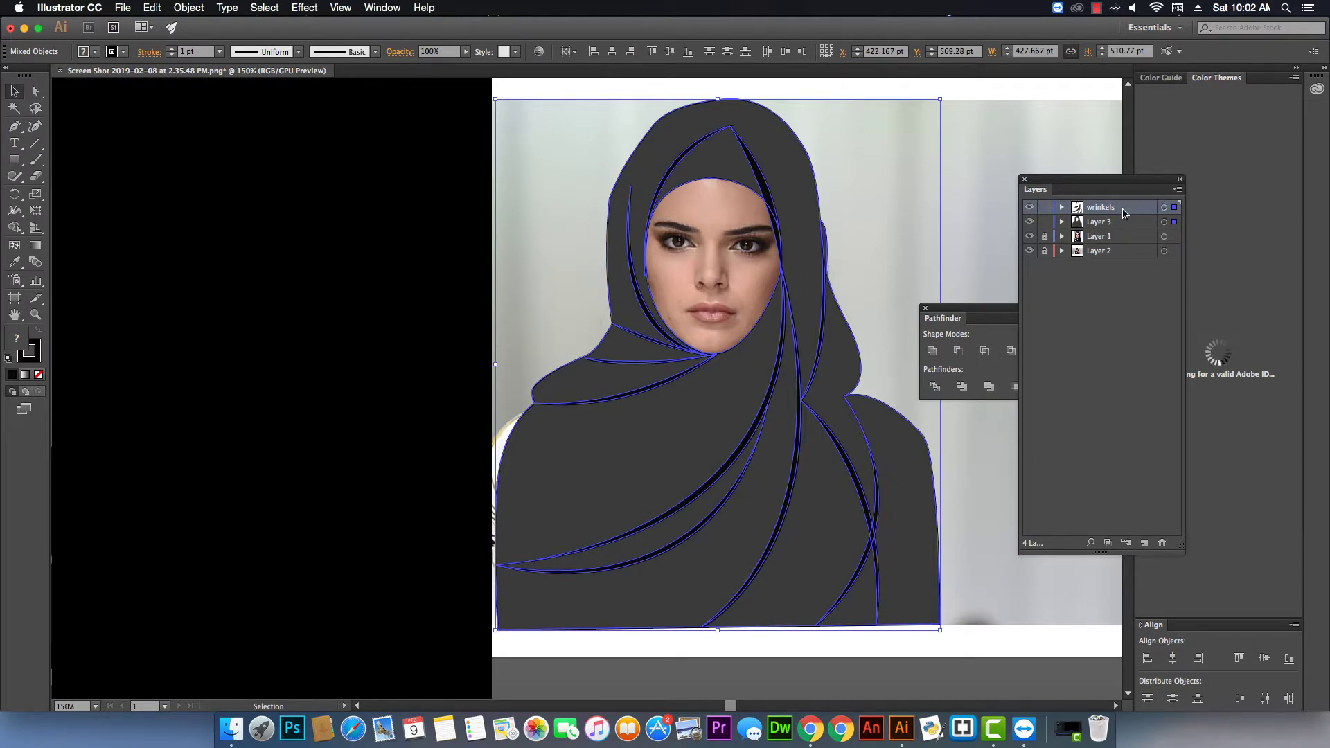
pyautogui.click(1180, 190)
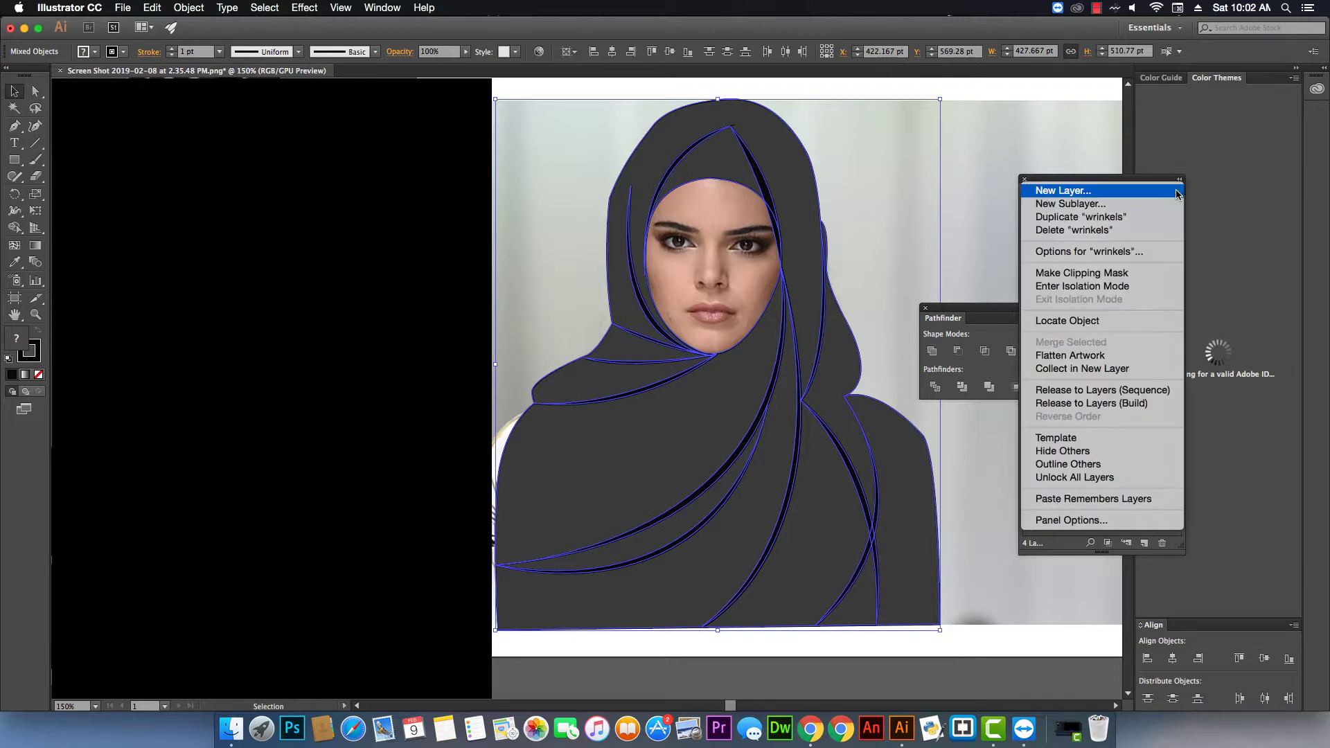
pyautogui.click(1145, 219)
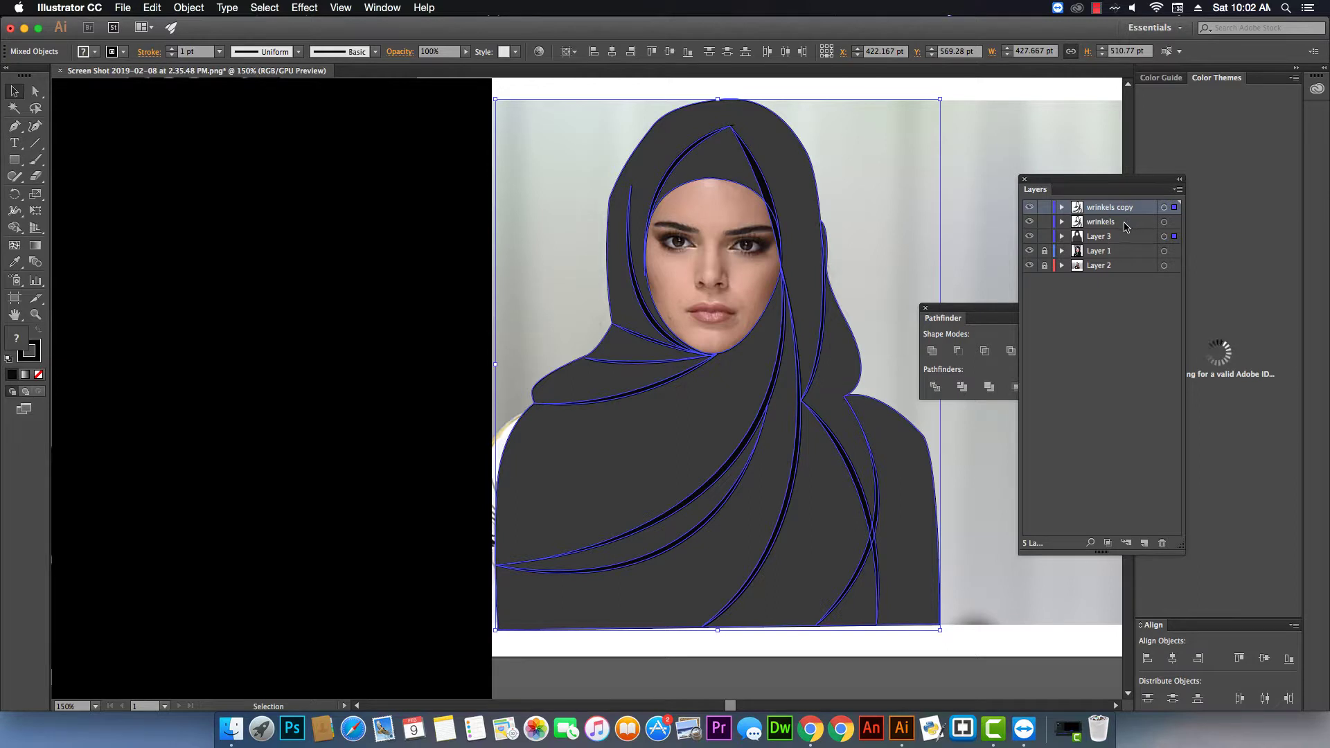
pyautogui.click(1125, 225)
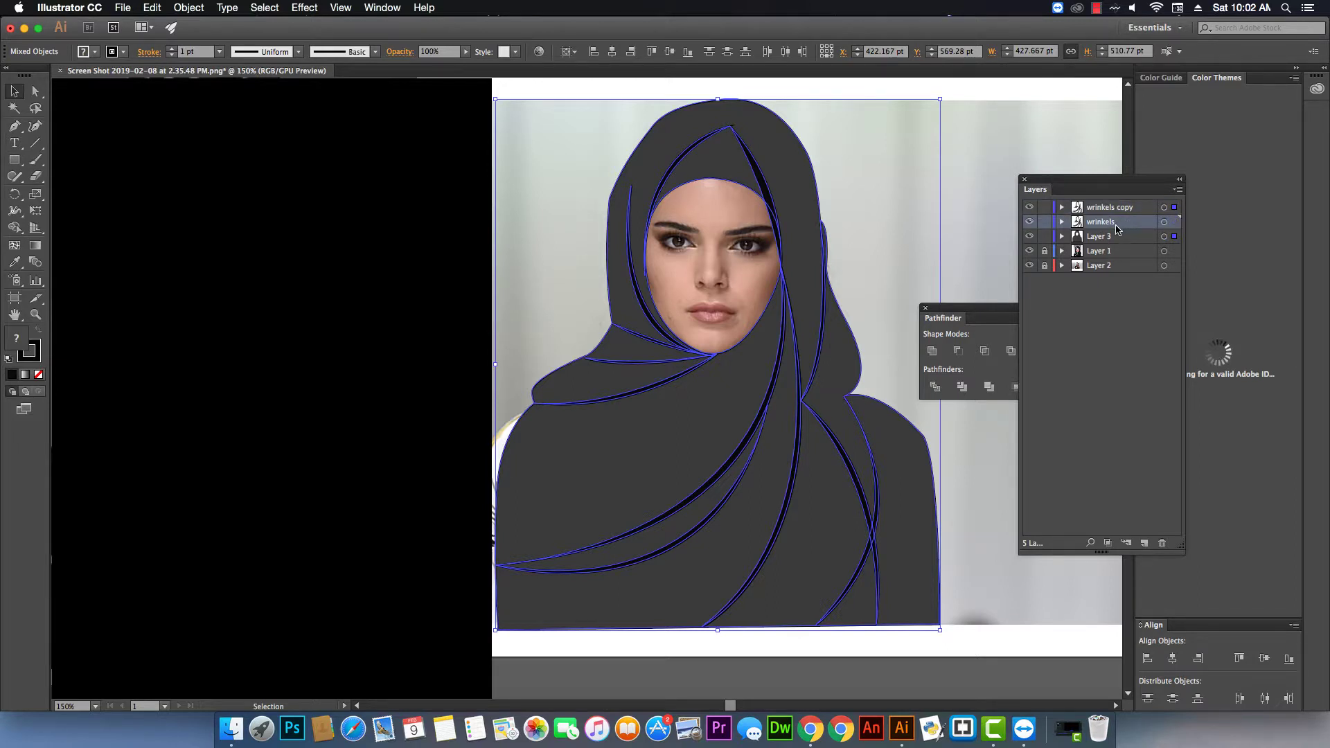
pyautogui.click(296, 8)
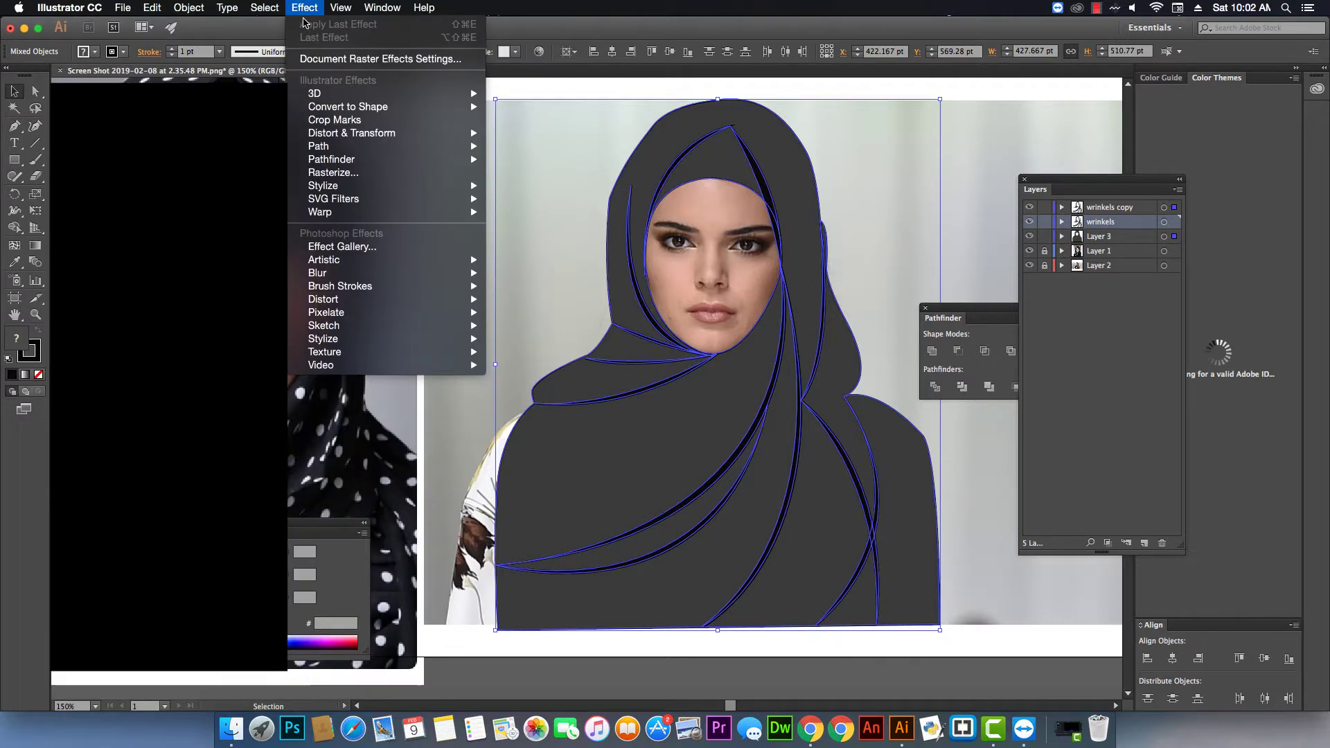
pyautogui.moveTo(388, 278)
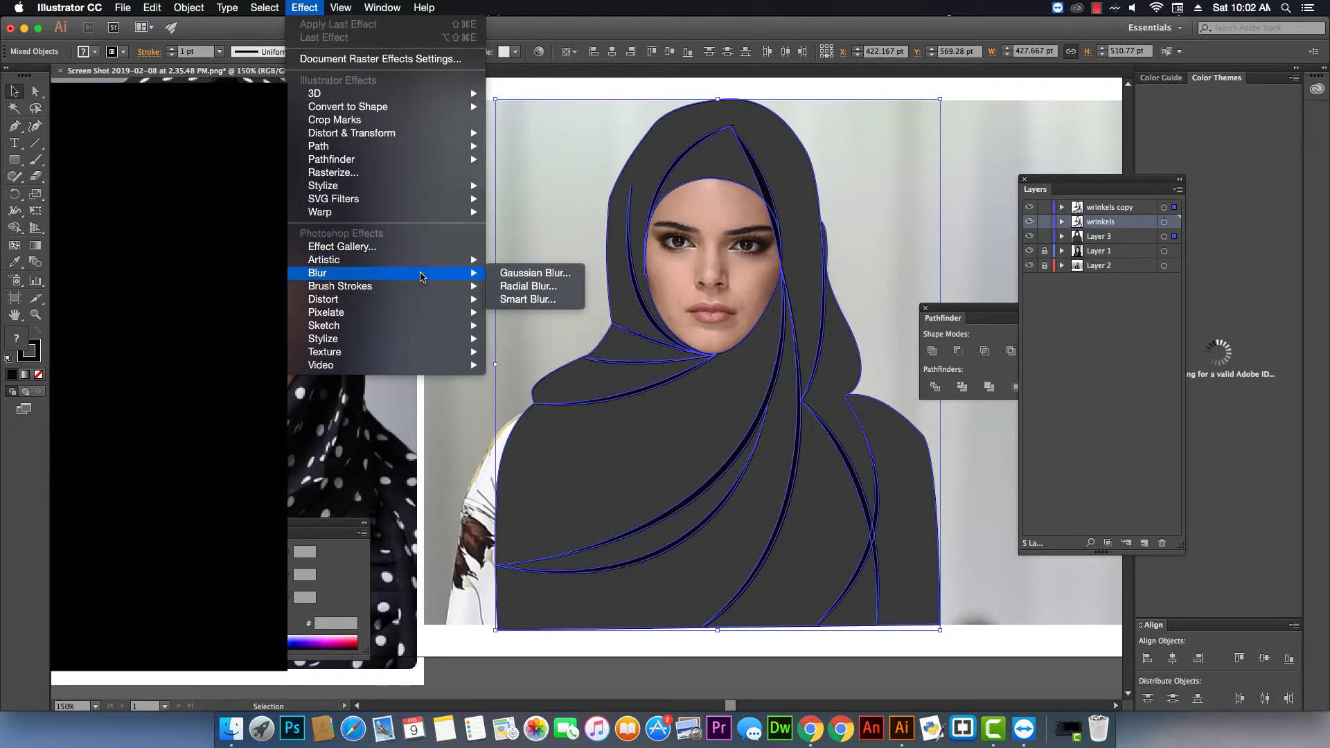
pyautogui.click(554, 277)
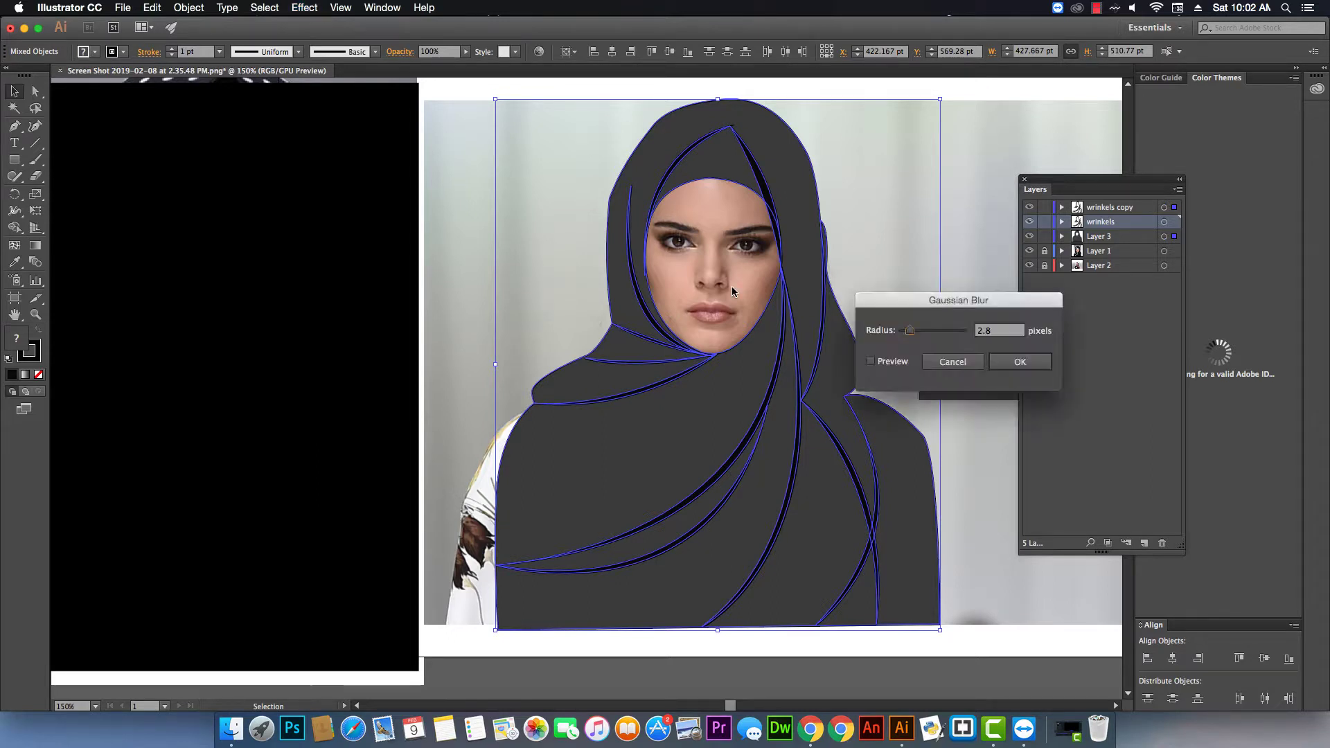
pyautogui.click(884, 362)
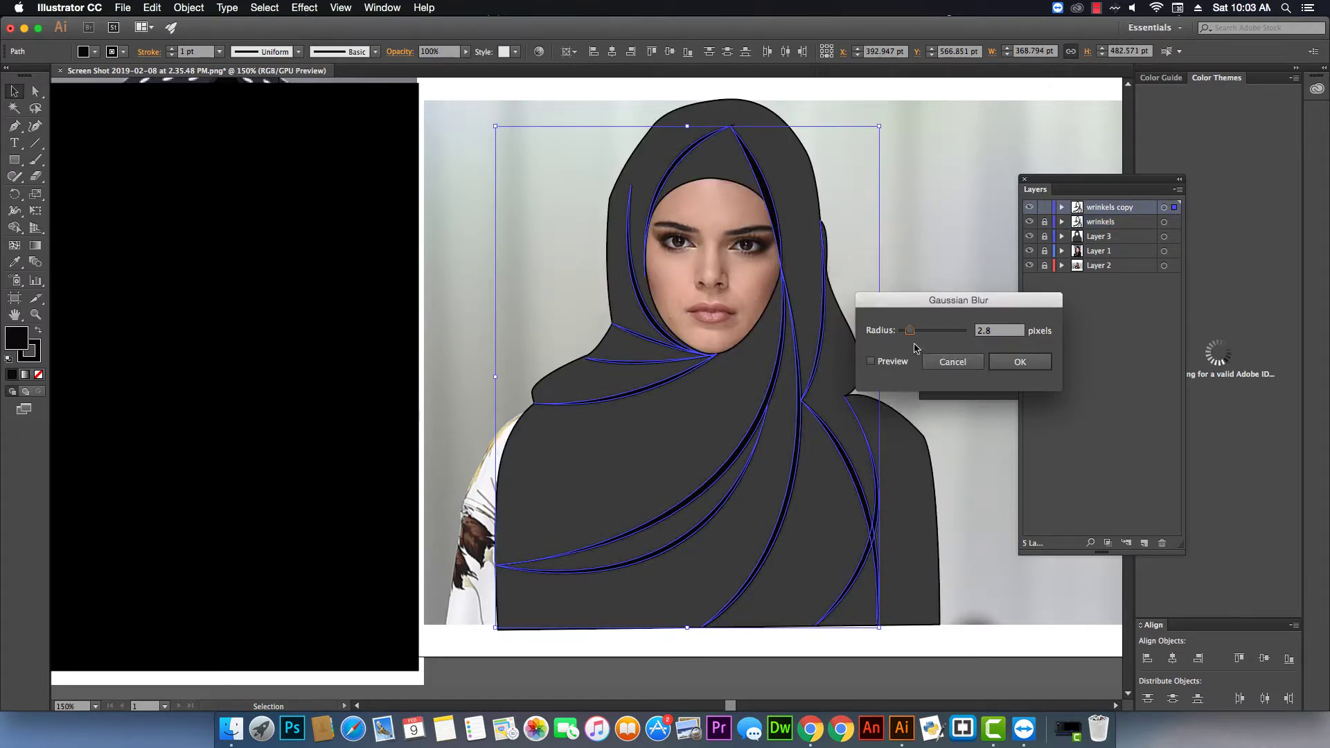
# - Apply a previewed Gaussian Blur with a radius of 8.4 pixels to the folds on the wrinkels copy layer and deselect them
pyautogui.click(900, 363)
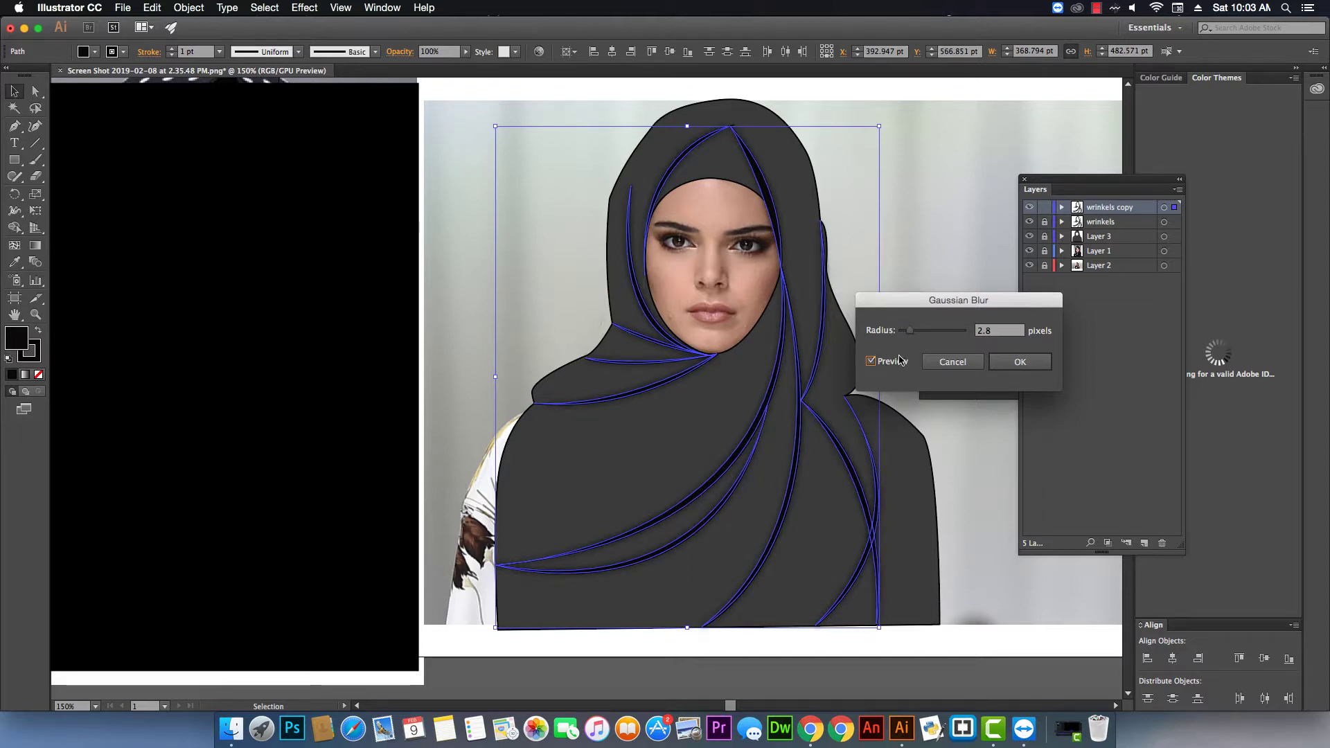
pyautogui.moveTo(912, 336); pyautogui.dragTo(934, 339)
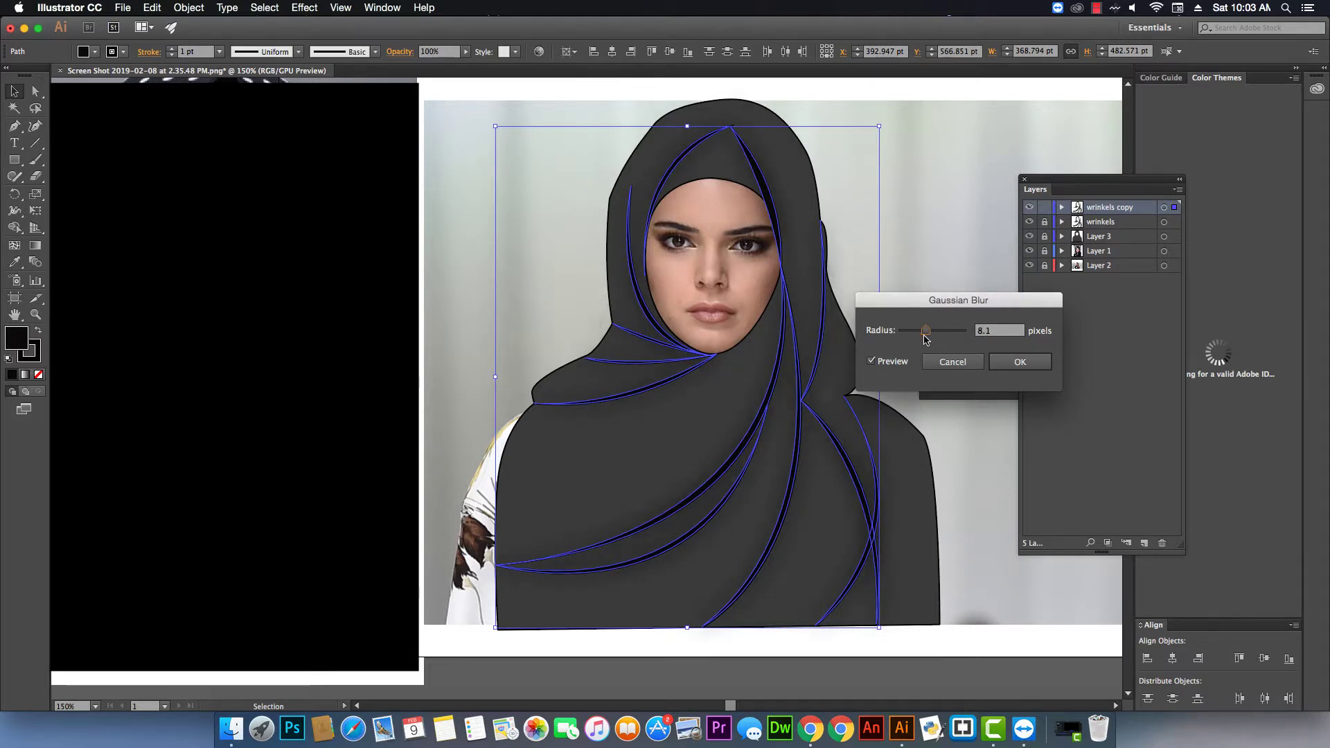
pyautogui.moveTo(927, 337)
pyautogui.mouseDown()
pyautogui.moveTo(914, 339)
pyautogui.moveTo(930, 336)
pyautogui.mouseUp()
pyautogui.click(1016, 361)
pyautogui.click(915, 287)
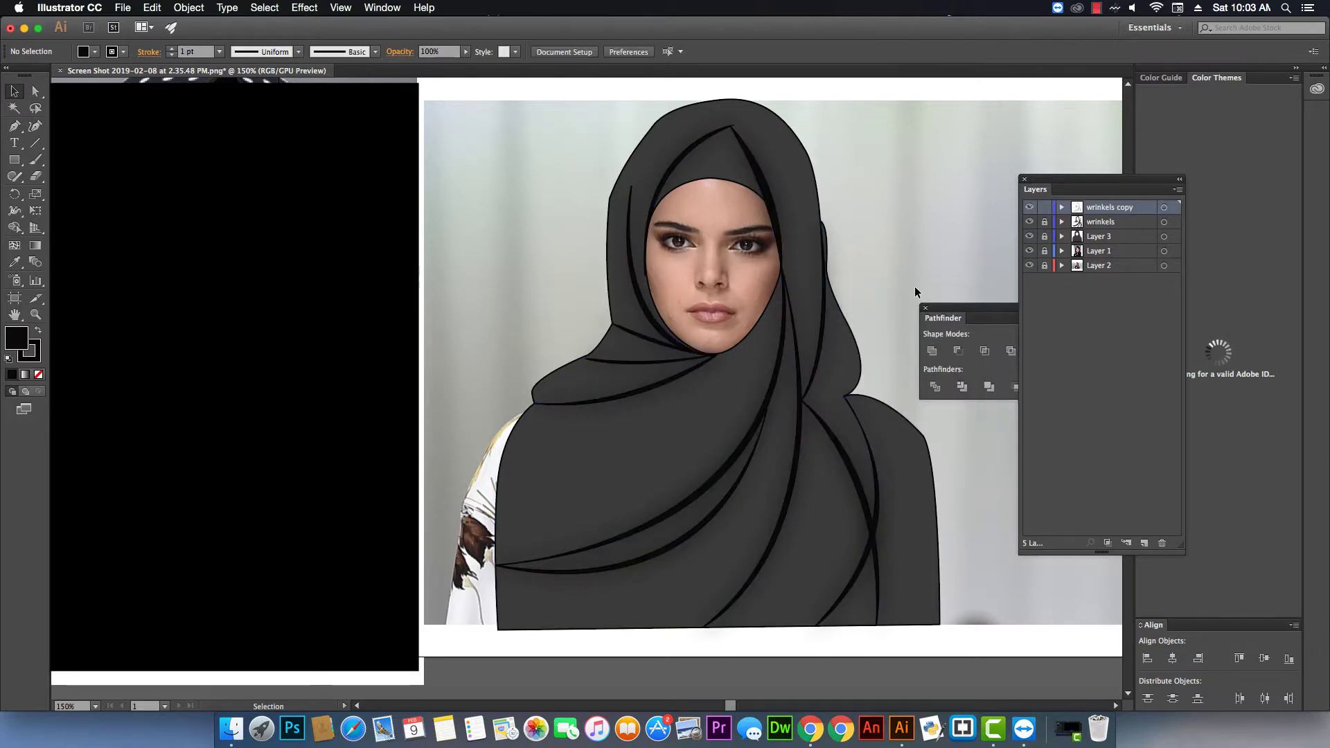
# - Lock the wrinkels copy layer, and unlock the wrinkels layer to make it active
pyautogui.moveTo(854, 394); pyautogui.dragTo(850, 402)
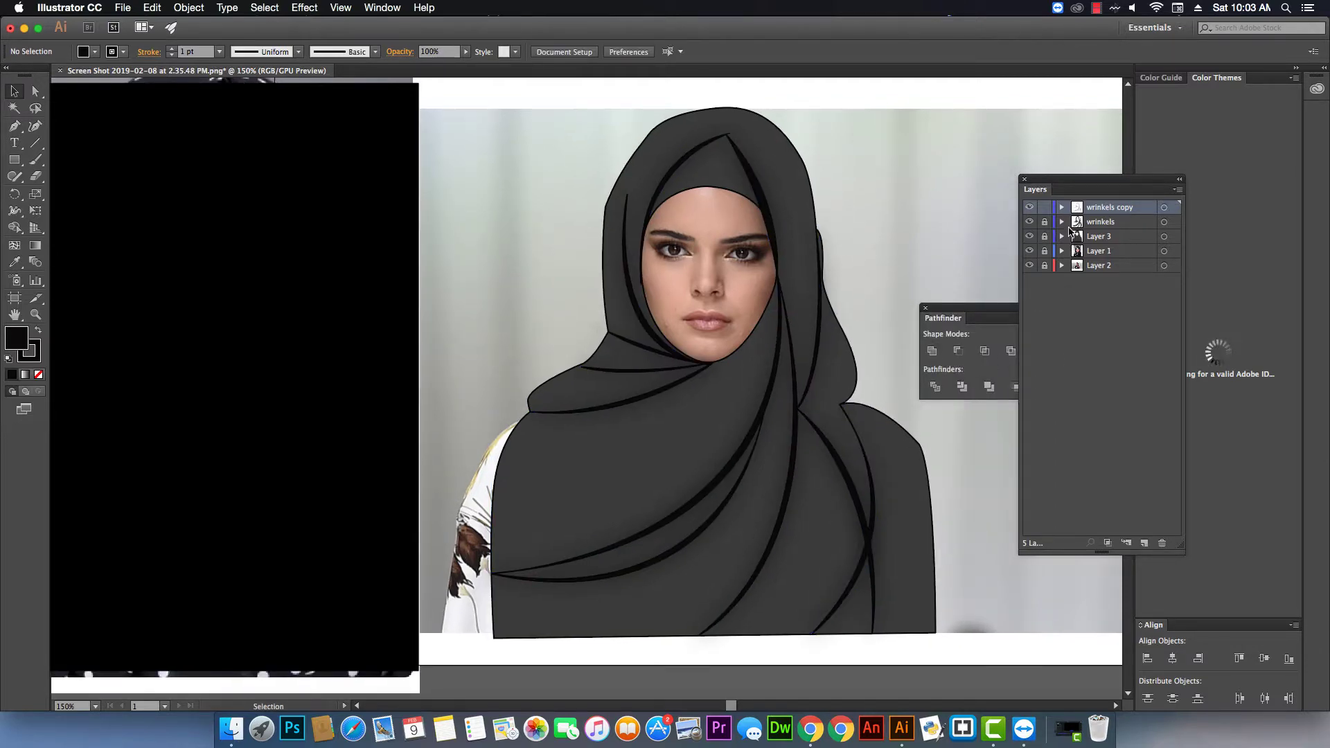
pyautogui.click(1045, 208)
pyautogui.click(1045, 222)
pyautogui.click(1080, 223)
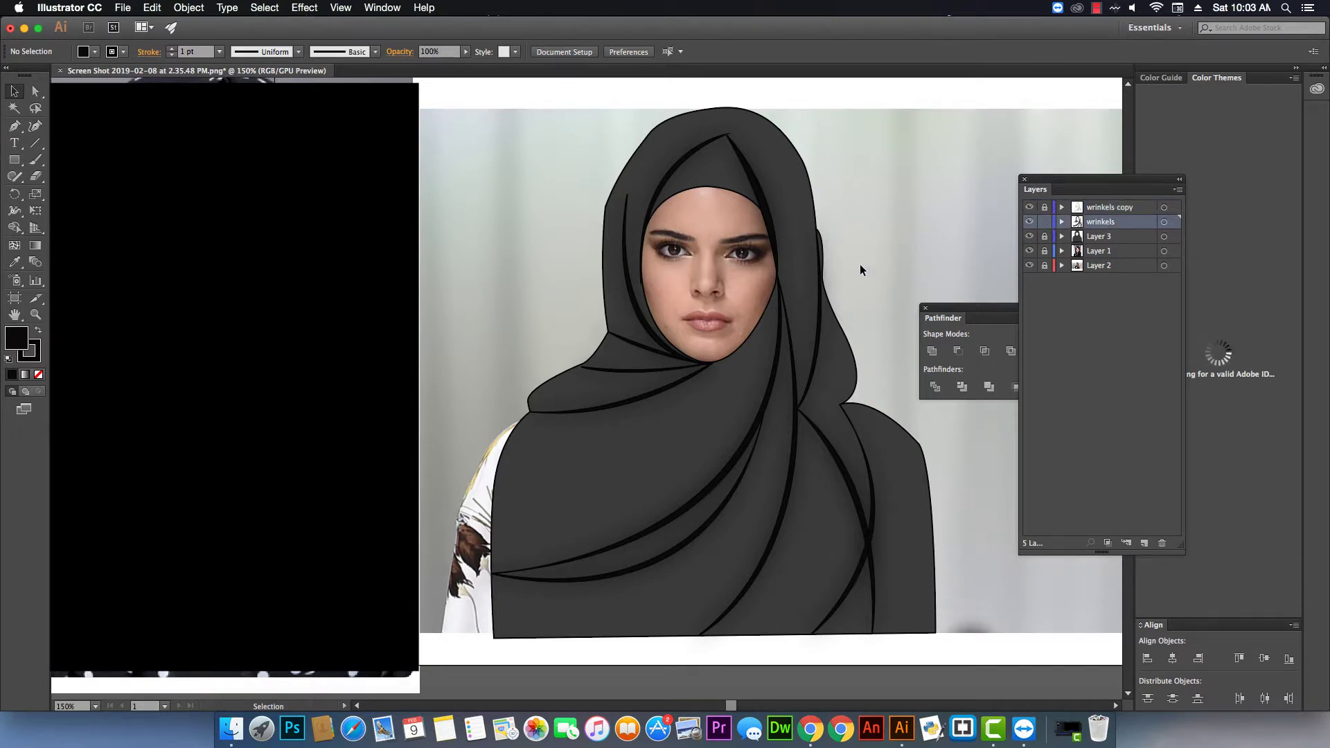
# - Select all folds on the wrinkels layer, apply a previewed Gaussian Blur to them and deselect them
pyautogui.moveTo(438, 92); pyautogui.dragTo(1021, 673)
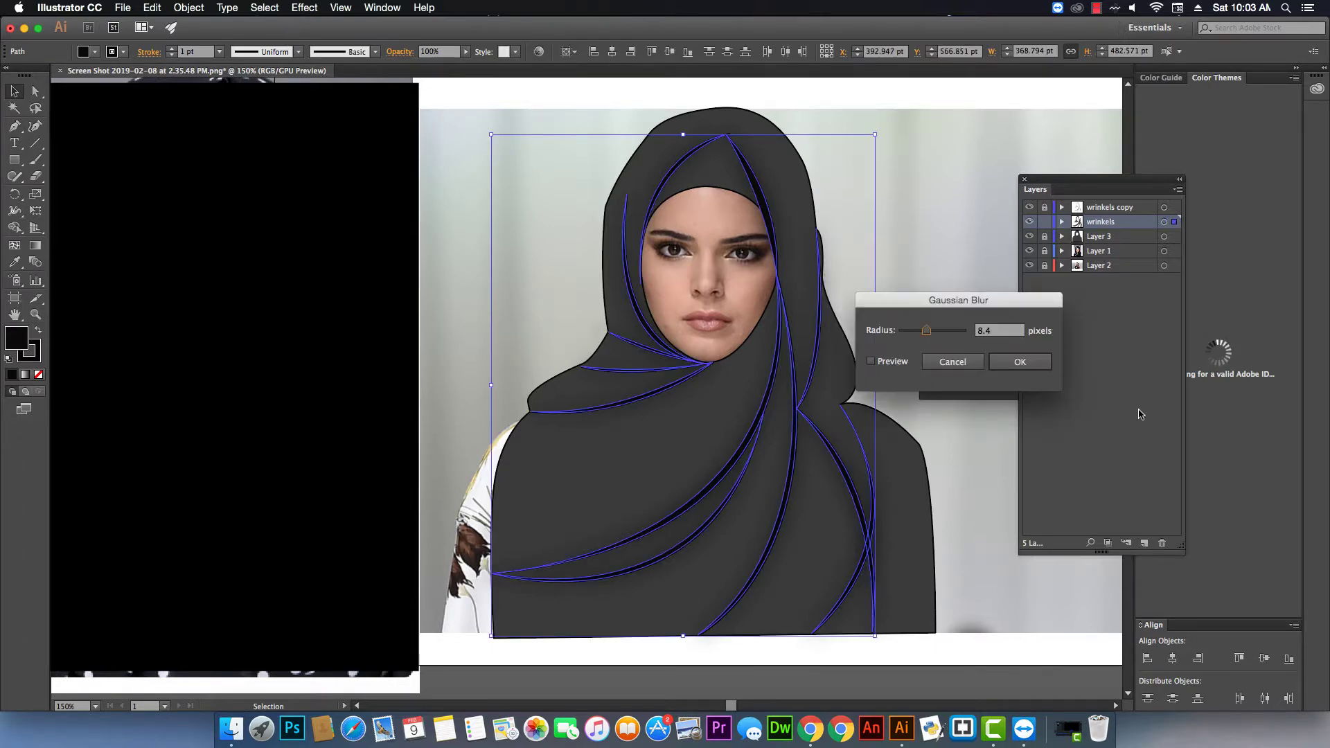
pyautogui.click(872, 362)
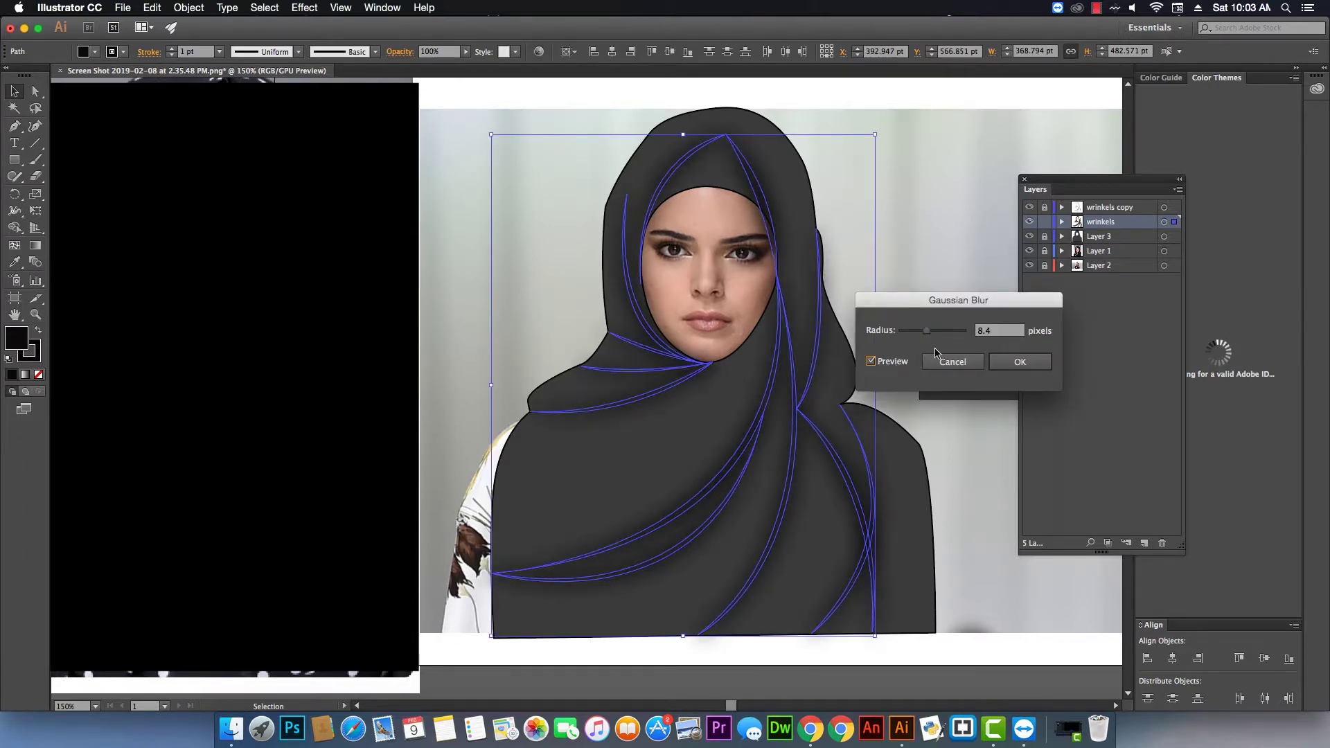
pyautogui.moveTo(927, 331)
pyautogui.mouseDown()
pyautogui.moveTo(941, 335)
pyautogui.moveTo(930, 337)
pyautogui.mouseUp()
pyautogui.click(1001, 363)
pyautogui.click(920, 279)
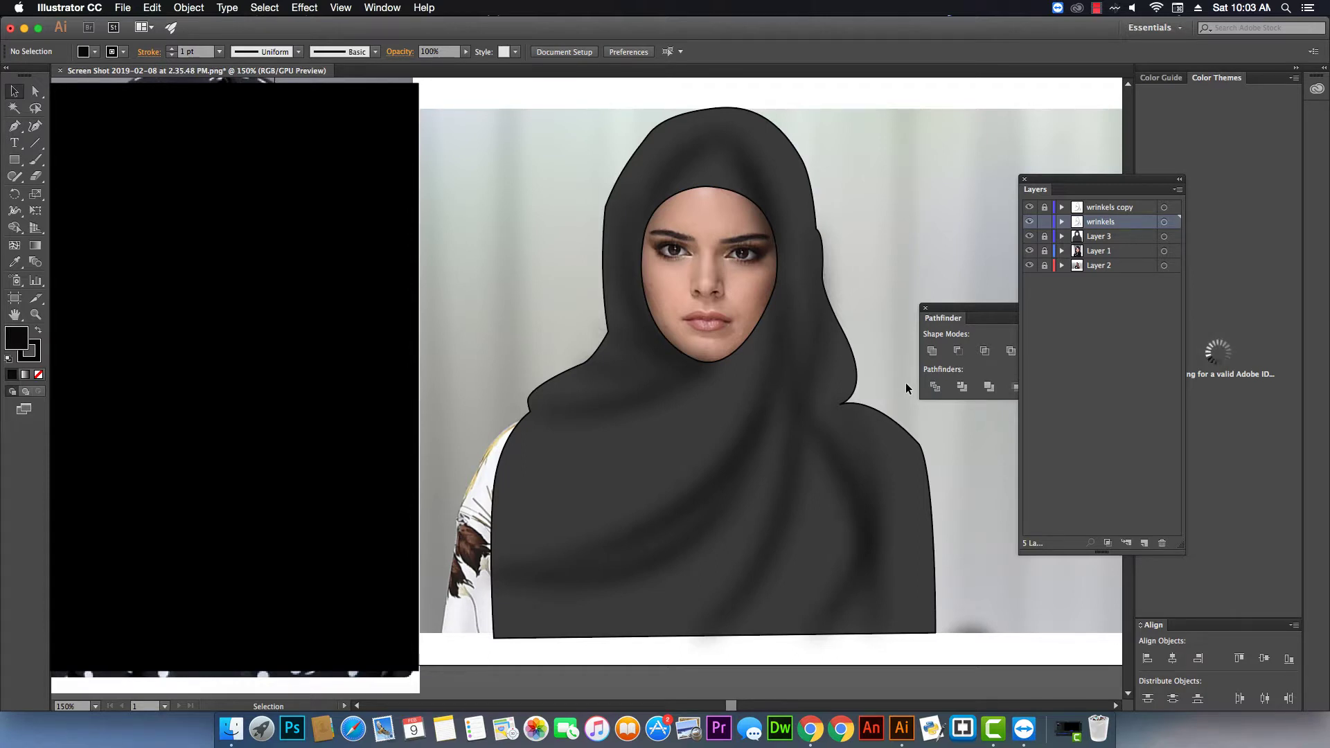
# - Lock the wrinkels layer and create a new layer above wrinkels copy
pyautogui.moveTo(1081, 181); pyautogui.dragTo(1099, 176)
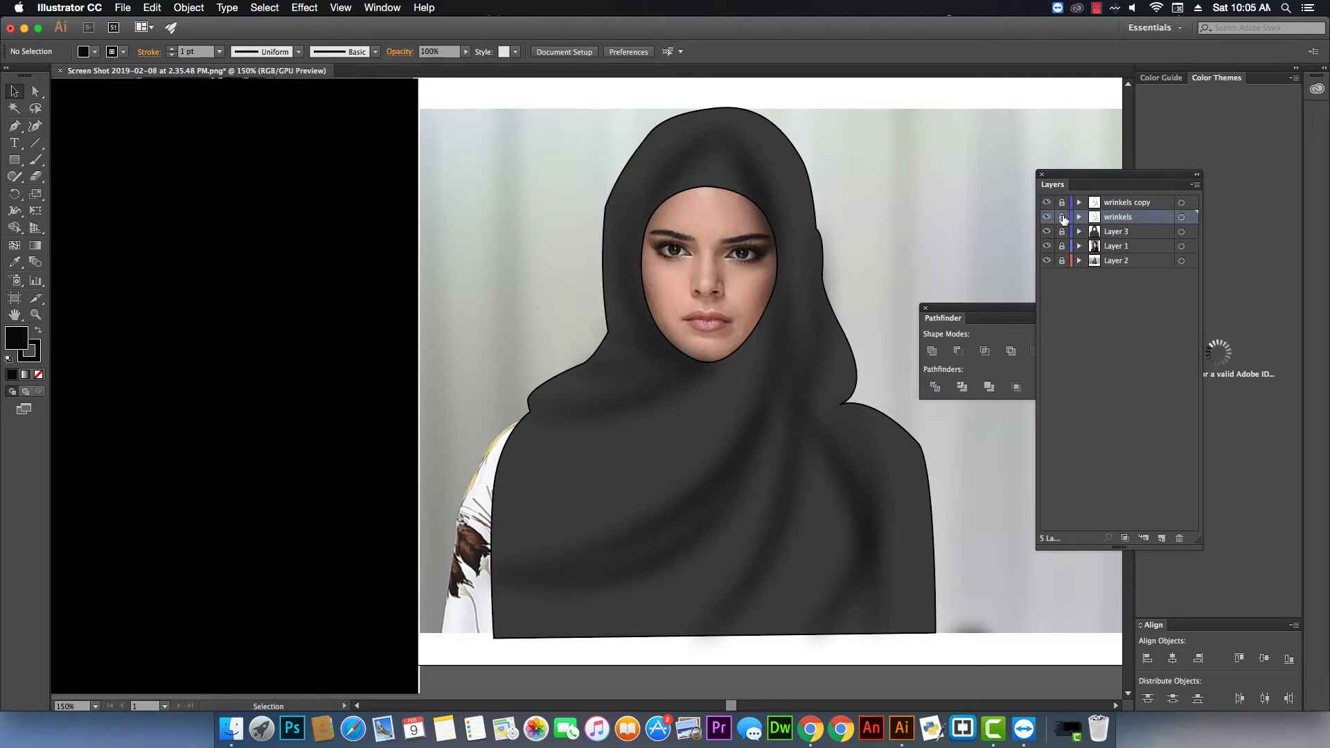
pyautogui.click(1143, 206)
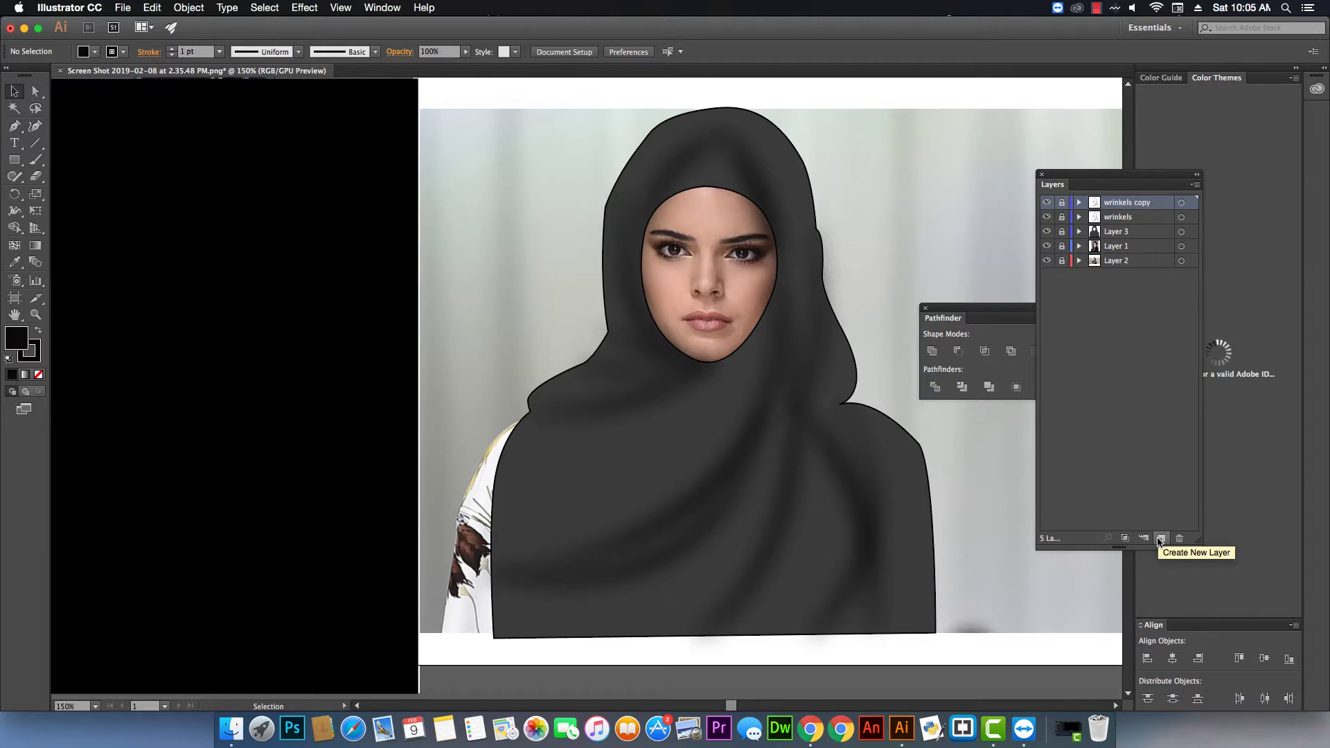
pyautogui.click(1161, 539)
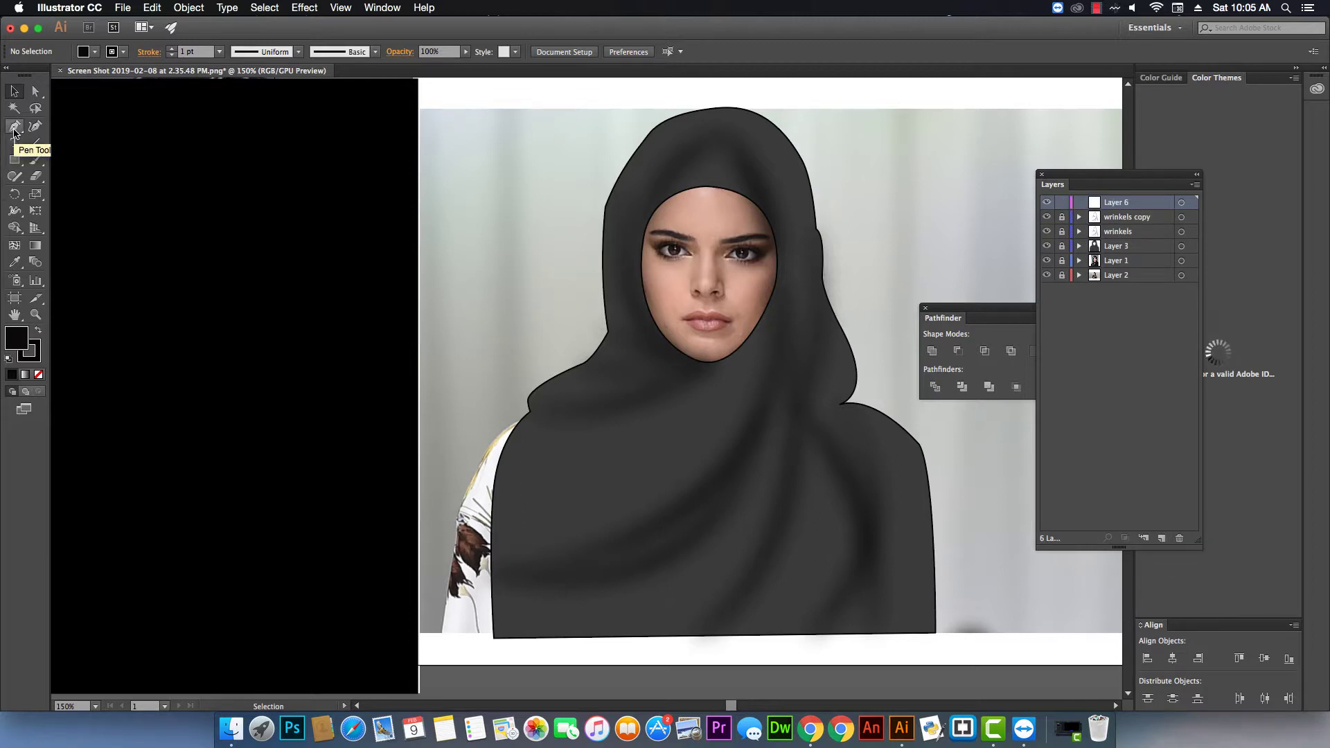
# - With the Pen tool, draw a thin closed crescent about 176 by 60 pt from under the chin to the scarf's notch above the white sleeve
pyautogui.click(14, 129)
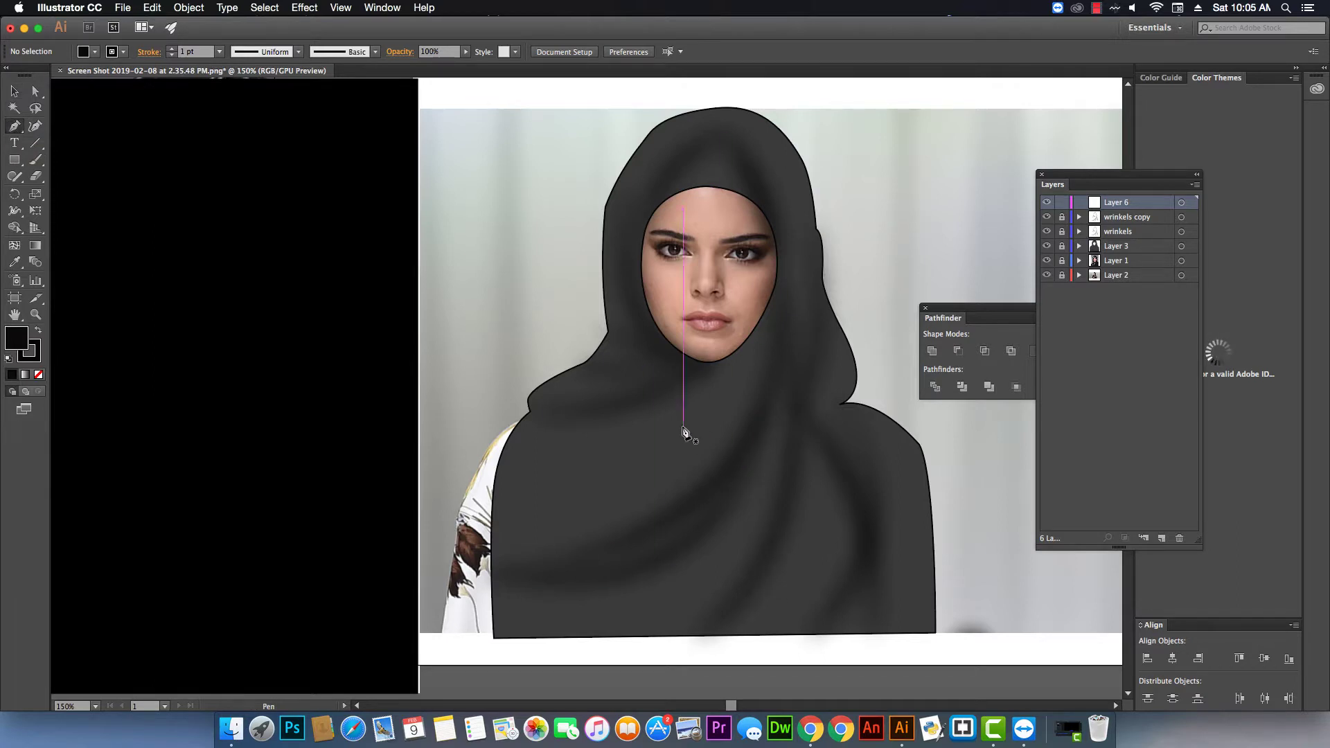
pyautogui.click(713, 362)
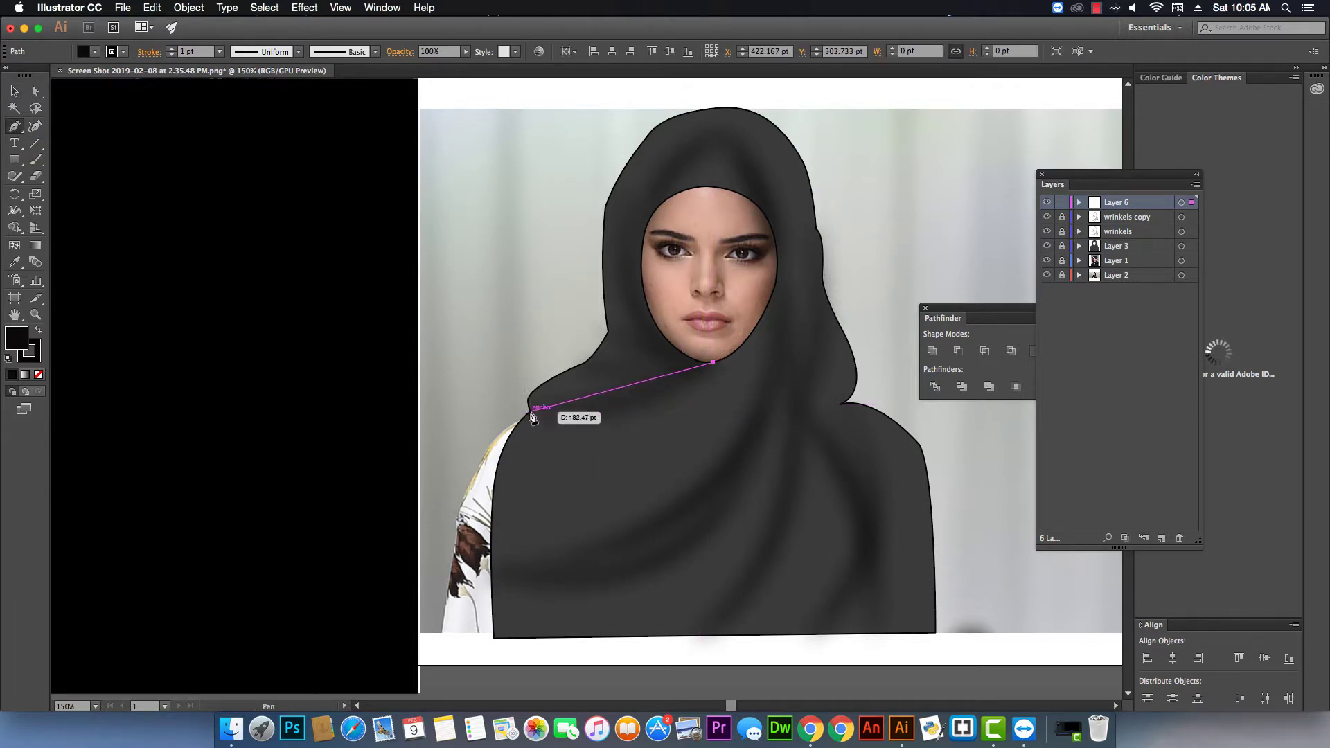
pyautogui.moveTo(531, 413); pyautogui.dragTo(433, 370)
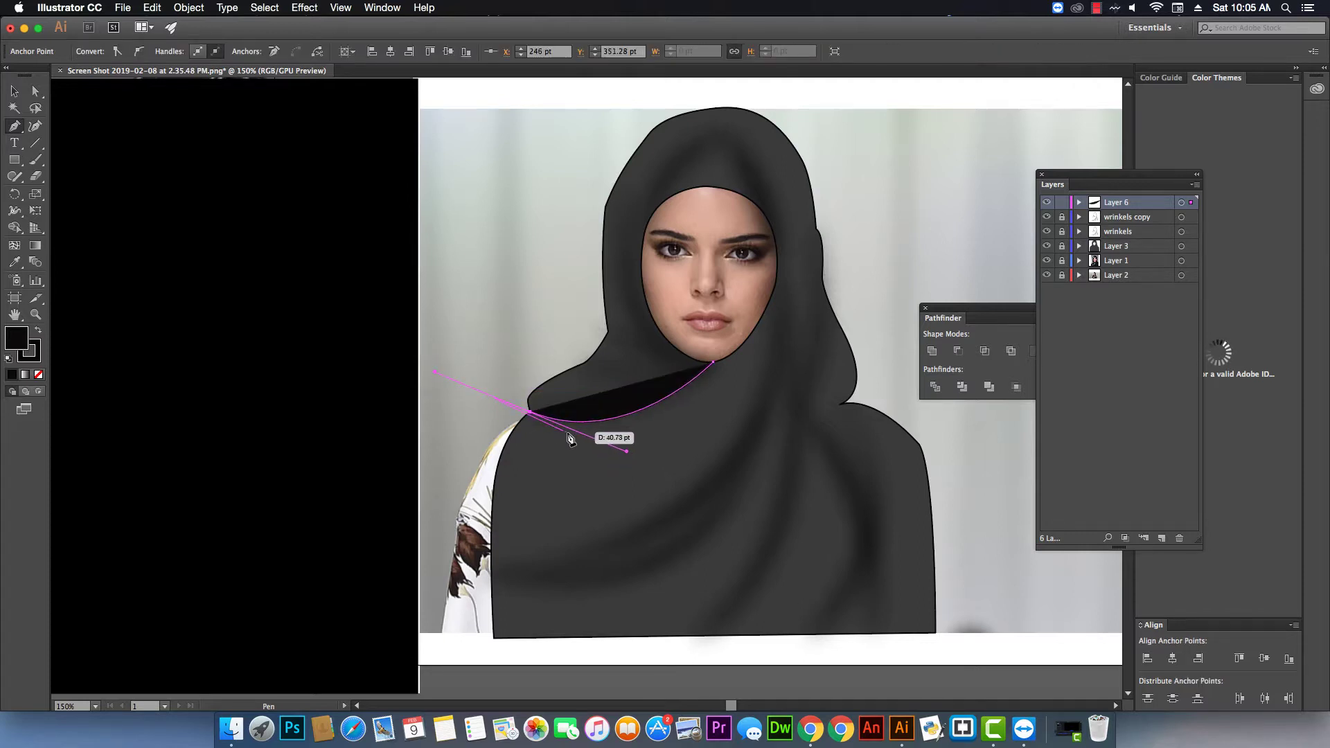
pyautogui.click(531, 413)
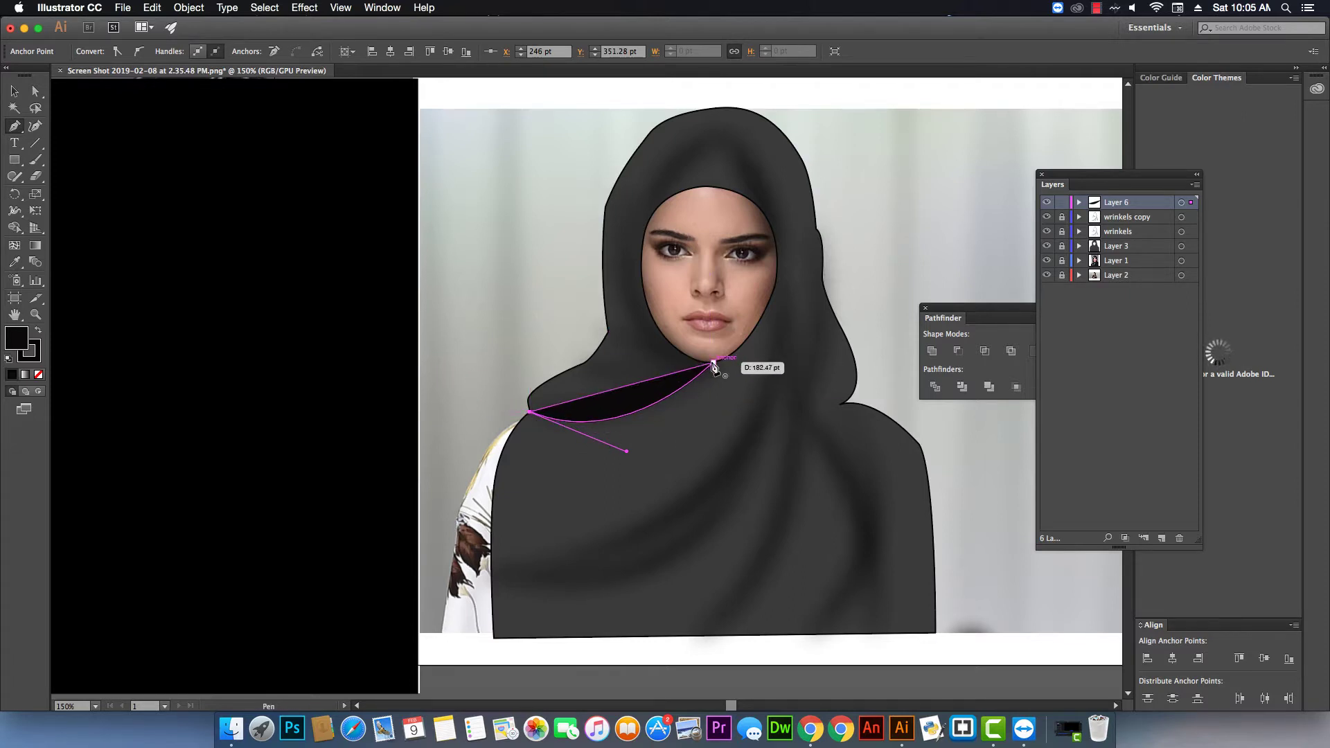
pyautogui.moveTo(713, 366); pyautogui.dragTo(815, 269)
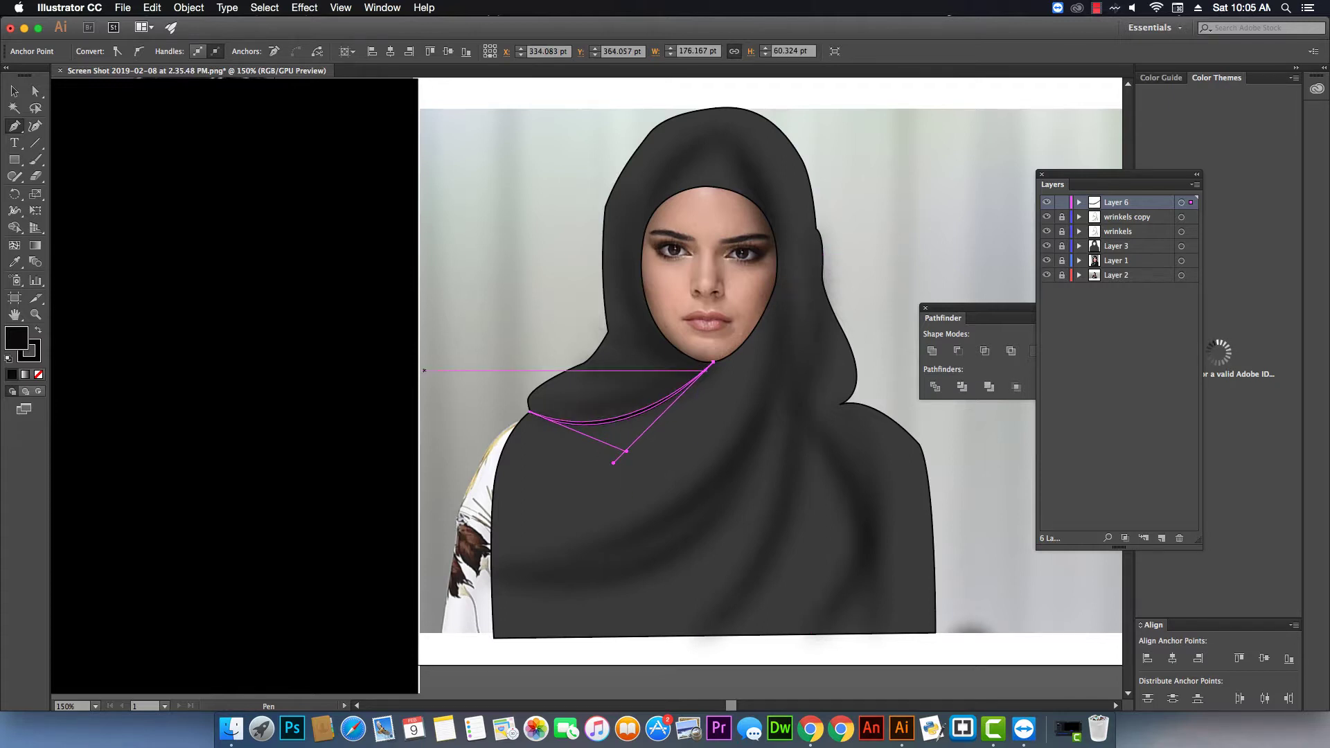
# - Change the thin crescent's fill color to near-white and deselect it
pyautogui.doubleClick(27, 340)
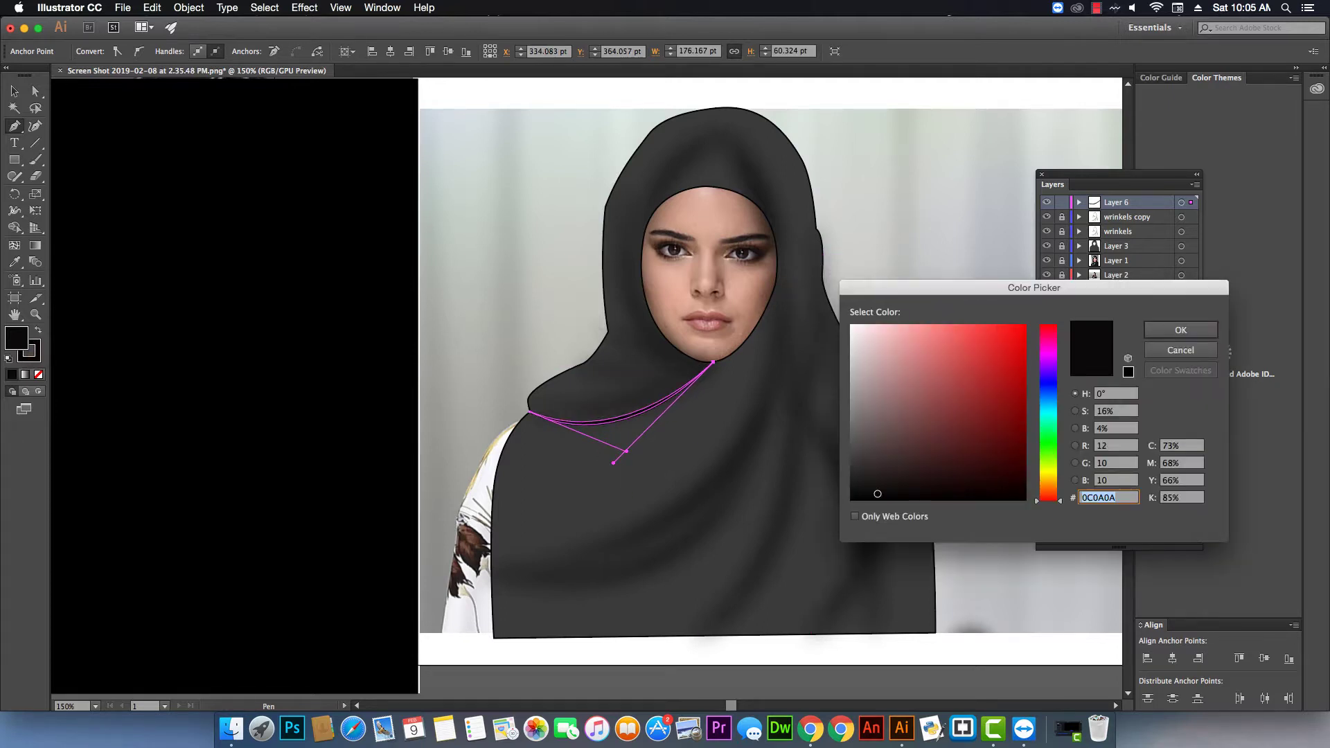
pyautogui.moveTo(855, 466)
pyautogui.mouseDown()
pyautogui.moveTo(888, 466)
pyautogui.moveTo(841, 379)
pyautogui.moveTo(840, 331)
pyautogui.mouseUp()
pyautogui.click(1182, 331)
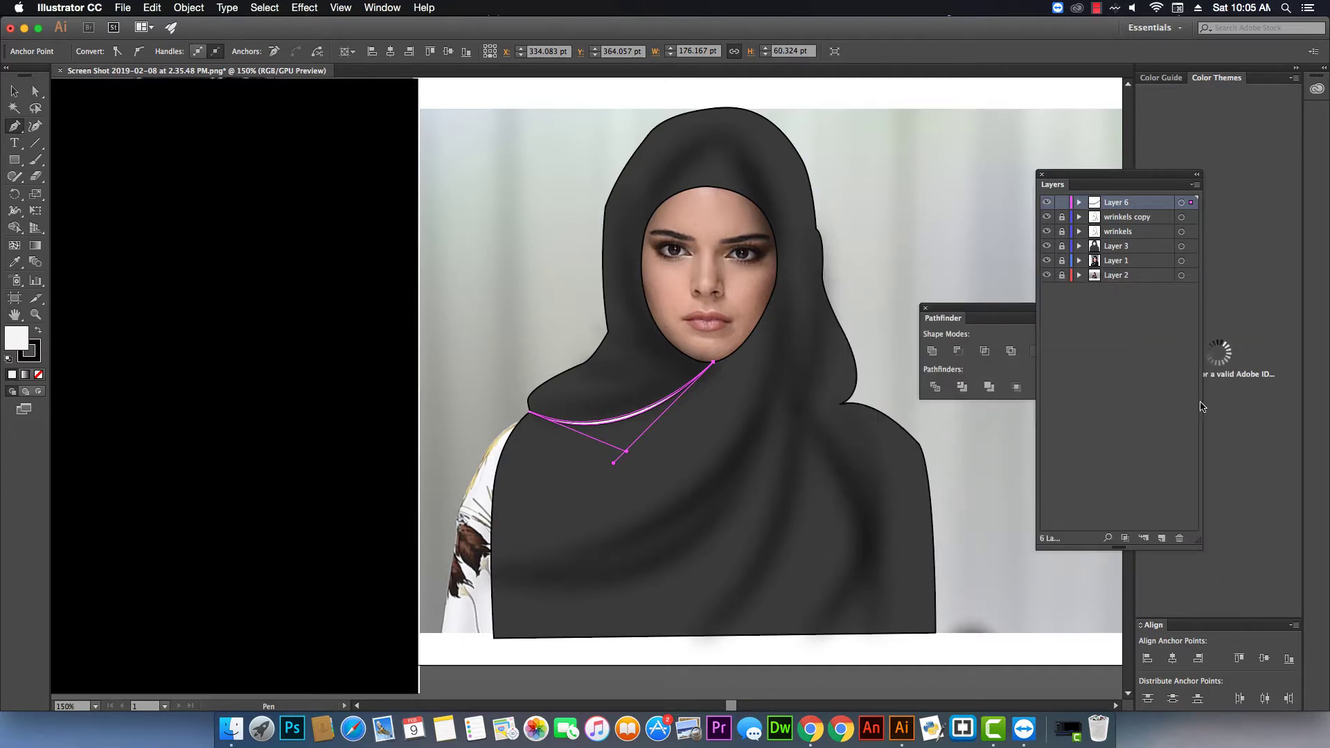
pyautogui.click(13, 90)
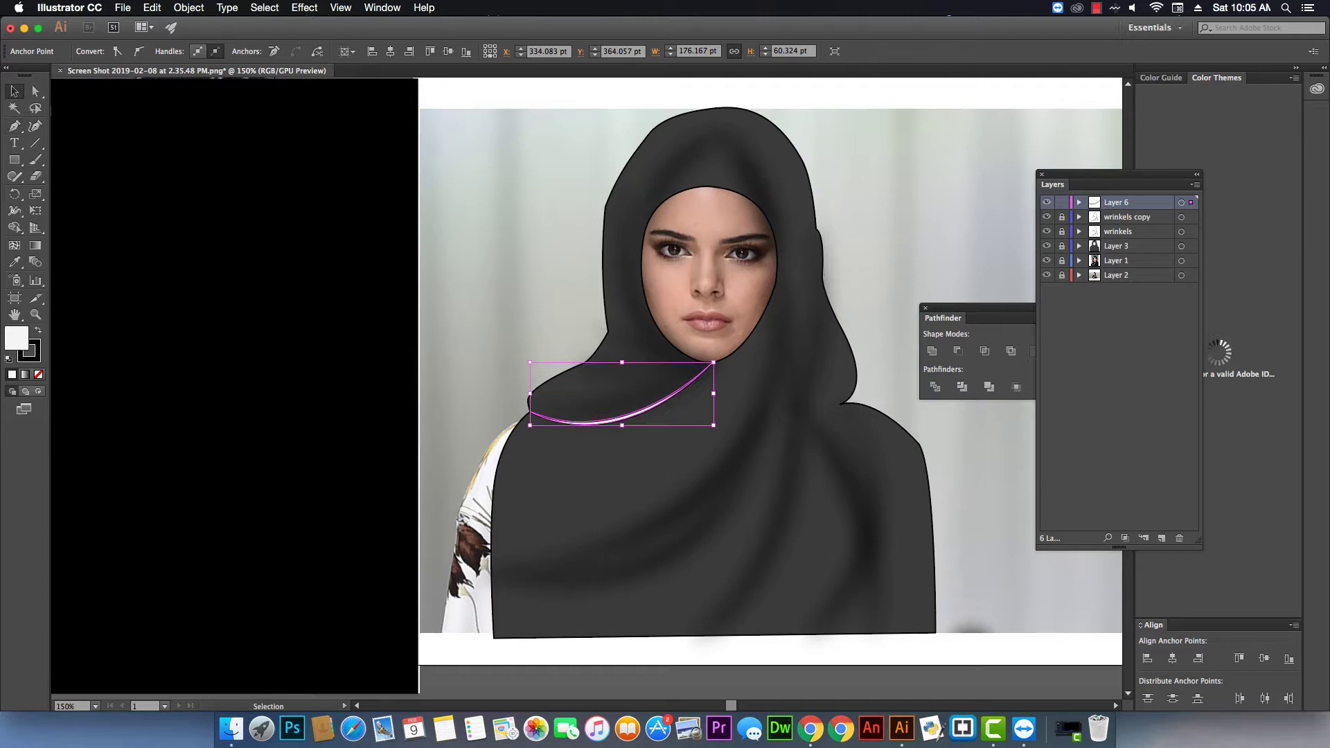
pyautogui.click(432, 180)
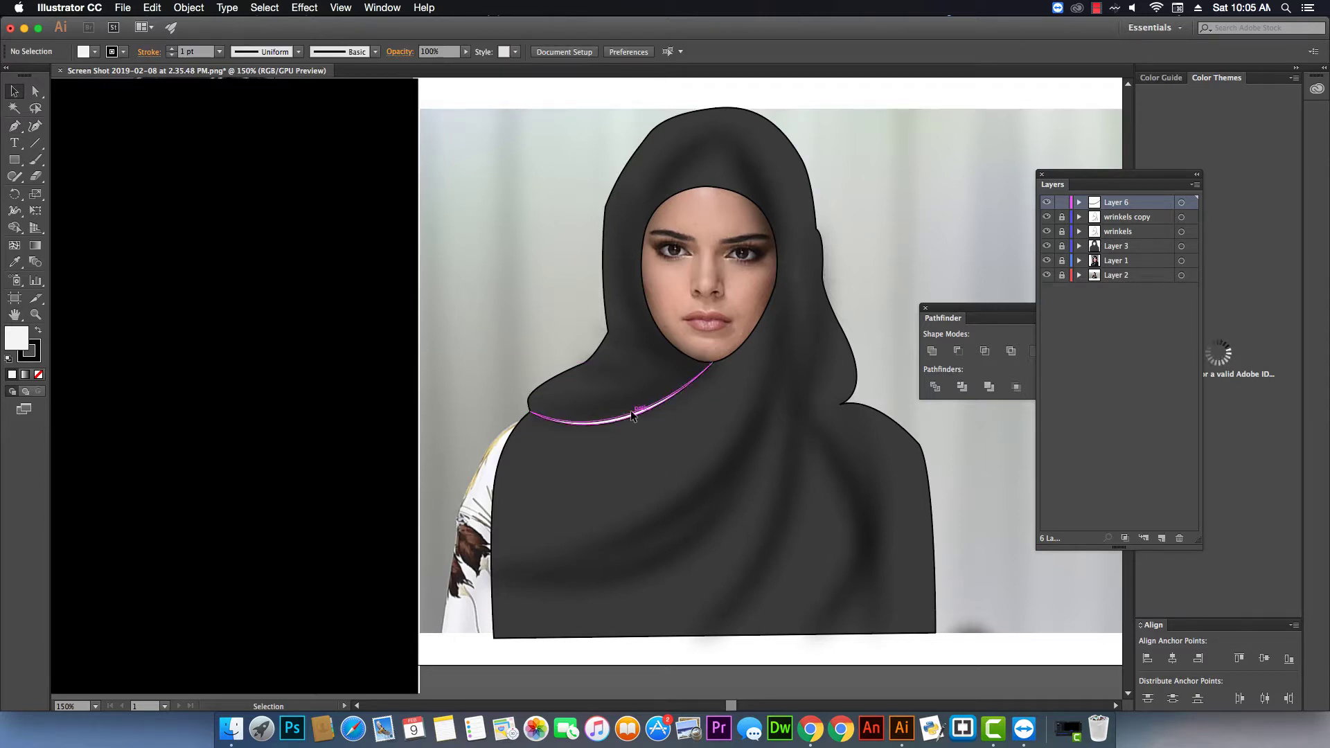
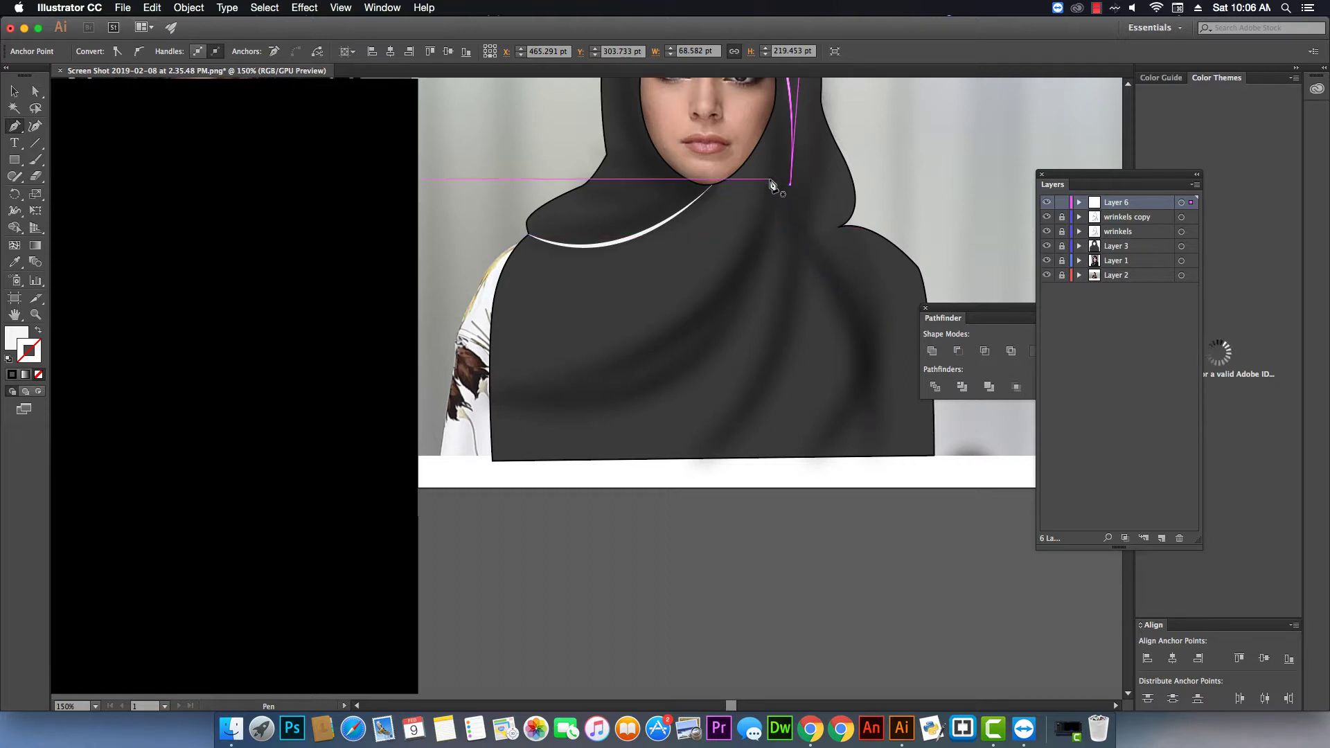
# - With the Pen tool, draw a thin near-white crescent about 269 by 247 pt from beside the chin to the scarf's edge above the sleeve
pyautogui.click(768, 121)
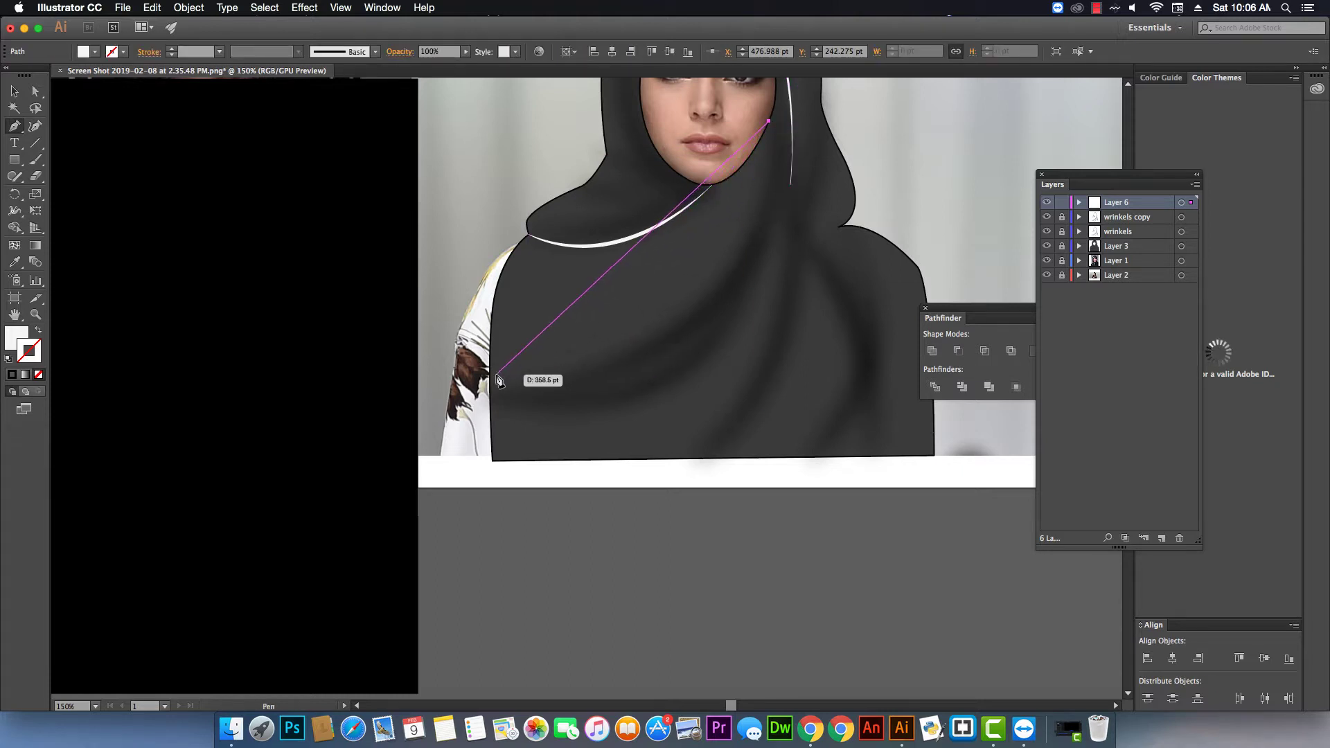
pyautogui.moveTo(490, 378); pyautogui.dragTo(423, 395)
pyautogui.moveTo(321, 419); pyautogui.dragTo(182, 429)
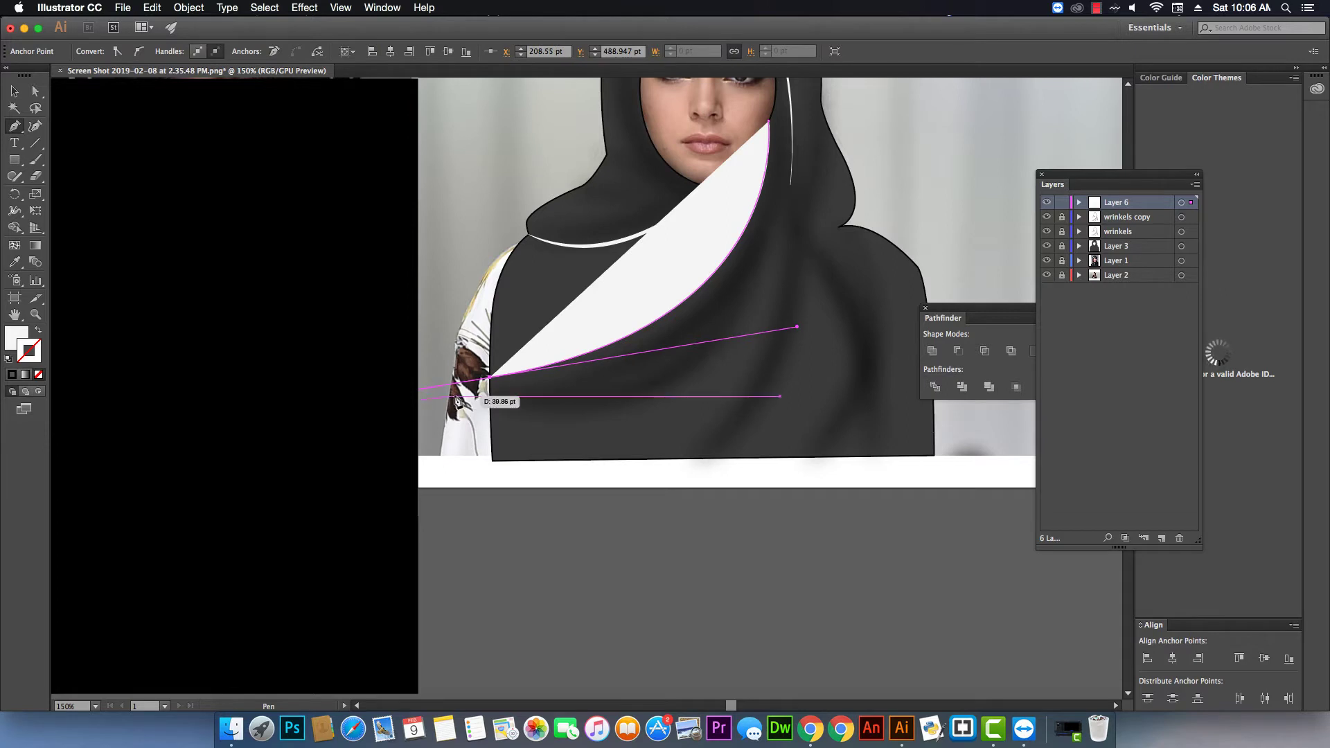
pyautogui.click(489, 377)
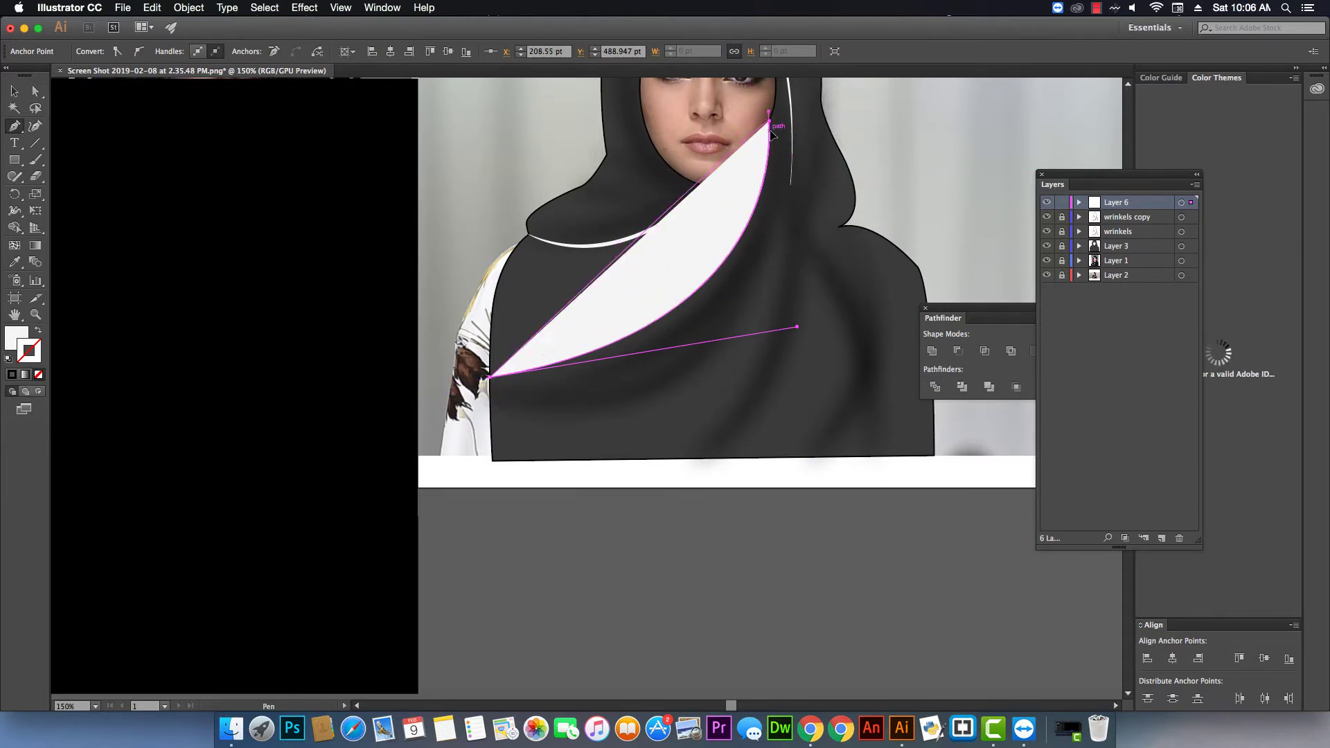
pyautogui.scroll(5, 772, 110)
pyautogui.scroll(3, 769, 111)
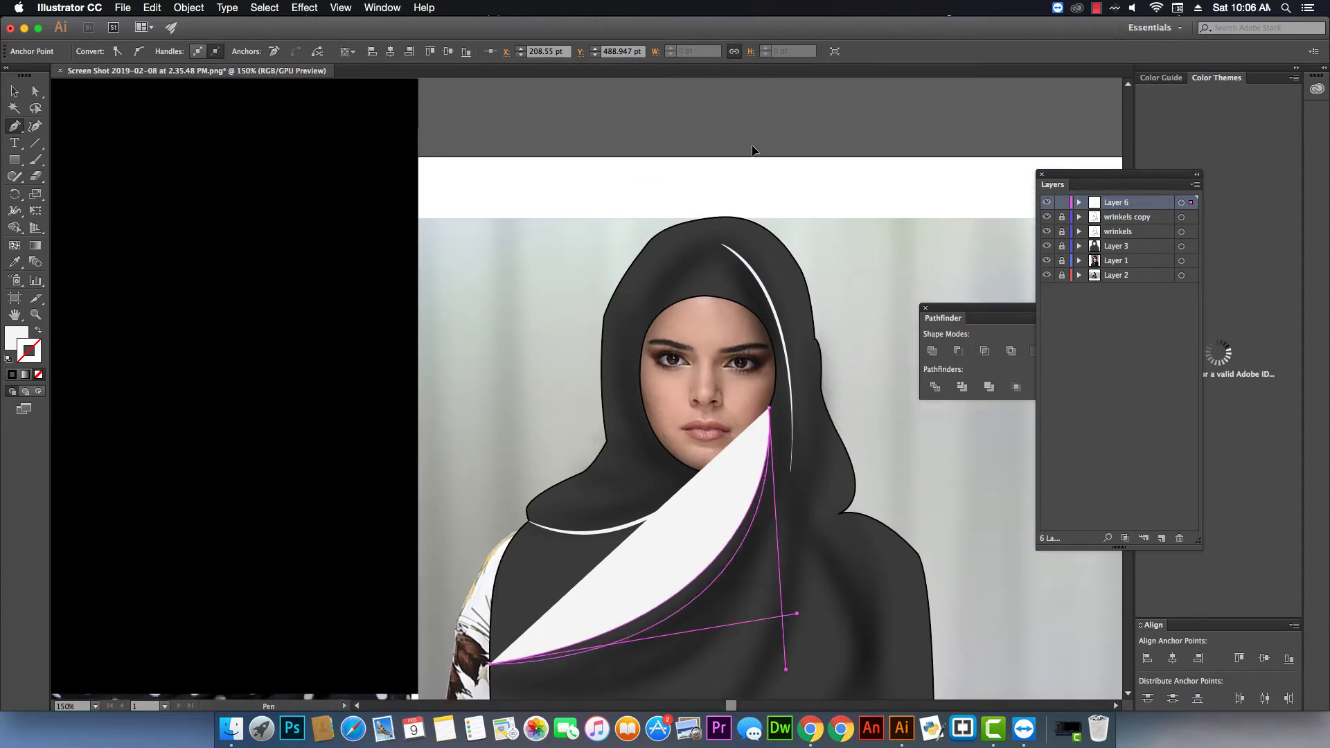
pyautogui.moveTo(754, 197)
pyautogui.mouseDown()
pyautogui.moveTo(781, 202)
pyautogui.moveTo(778, 181)
pyautogui.moveTo(776, 194)
pyautogui.mouseUp()
pyautogui.press('Escape')
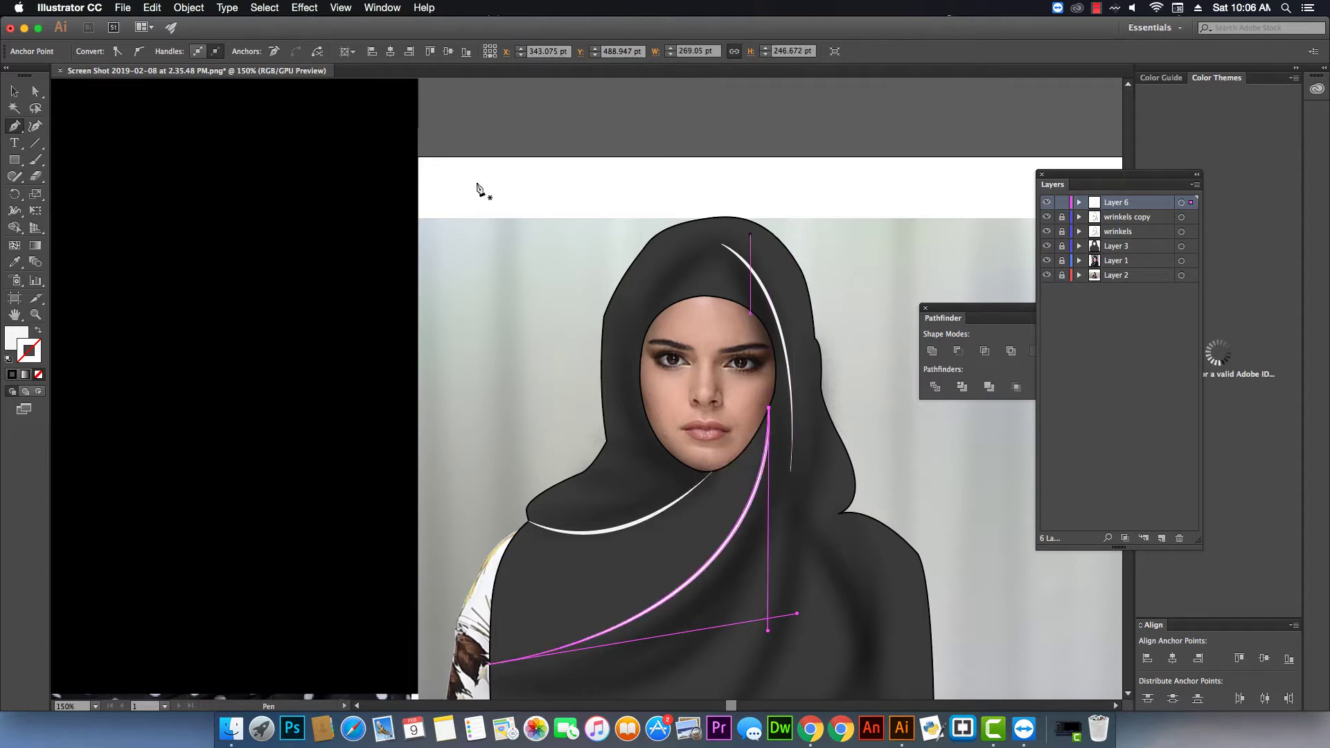
pyautogui.click(14, 91)
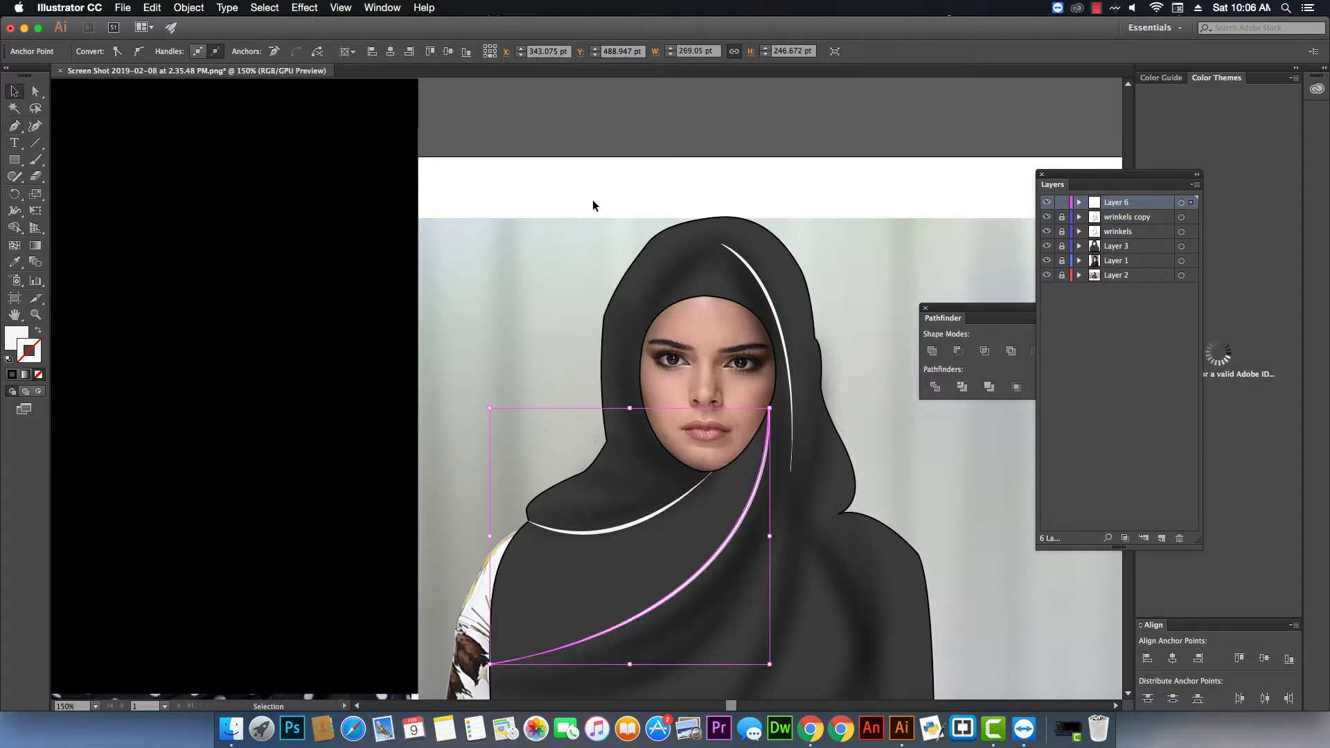
pyautogui.click(642, 133)
pyautogui.click(1097, 11)
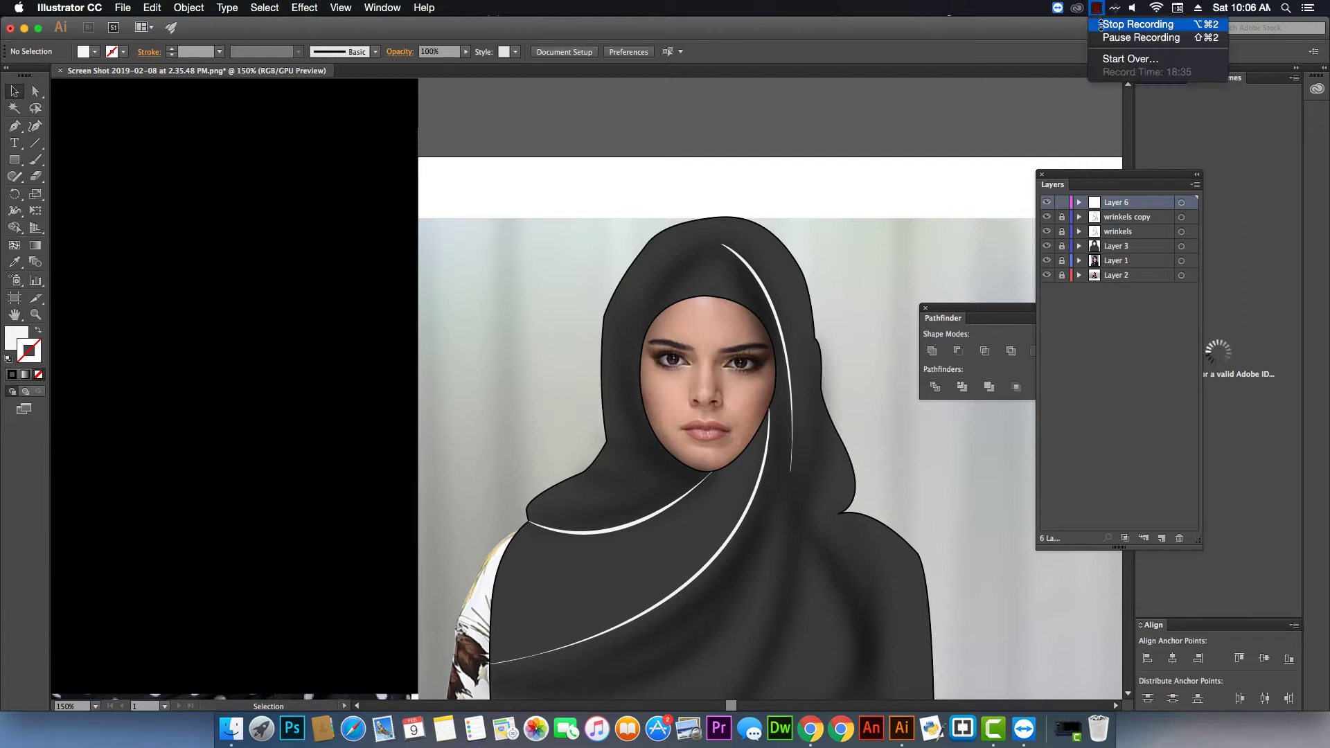
pyautogui.click(1157, 36)
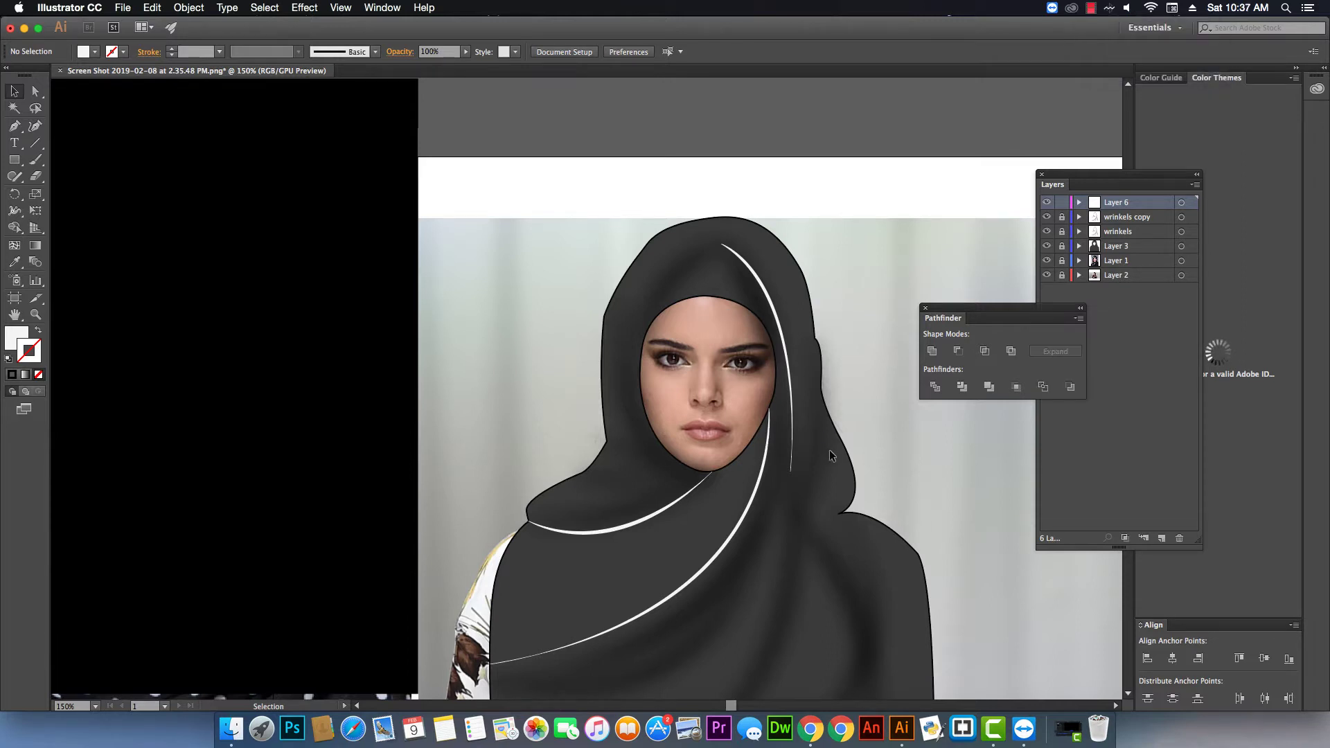
# - Select all three near-white highlight crescents and duplicate Layer 6
pyautogui.moveTo(829, 450); pyautogui.dragTo(817, 276)
pyautogui.moveTo(817, 380); pyautogui.dragTo(802, 458)
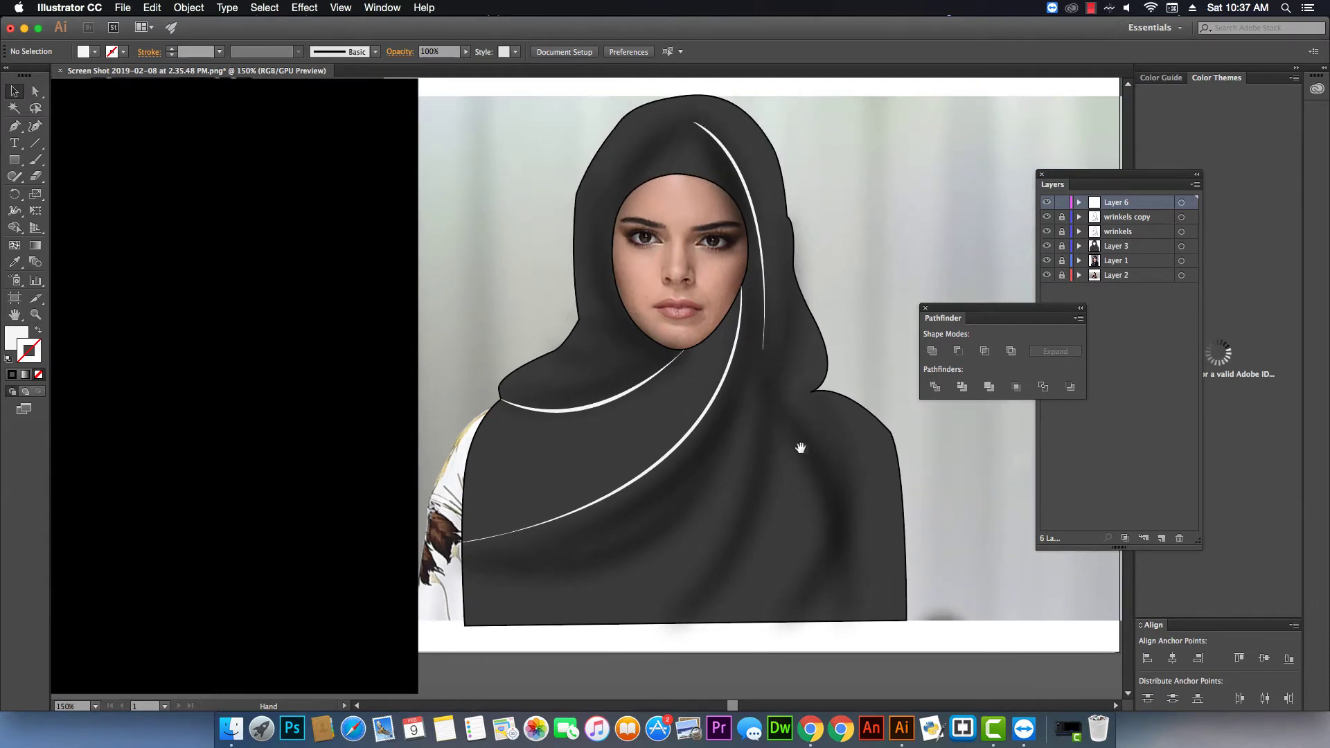
pyautogui.click(761, 249)
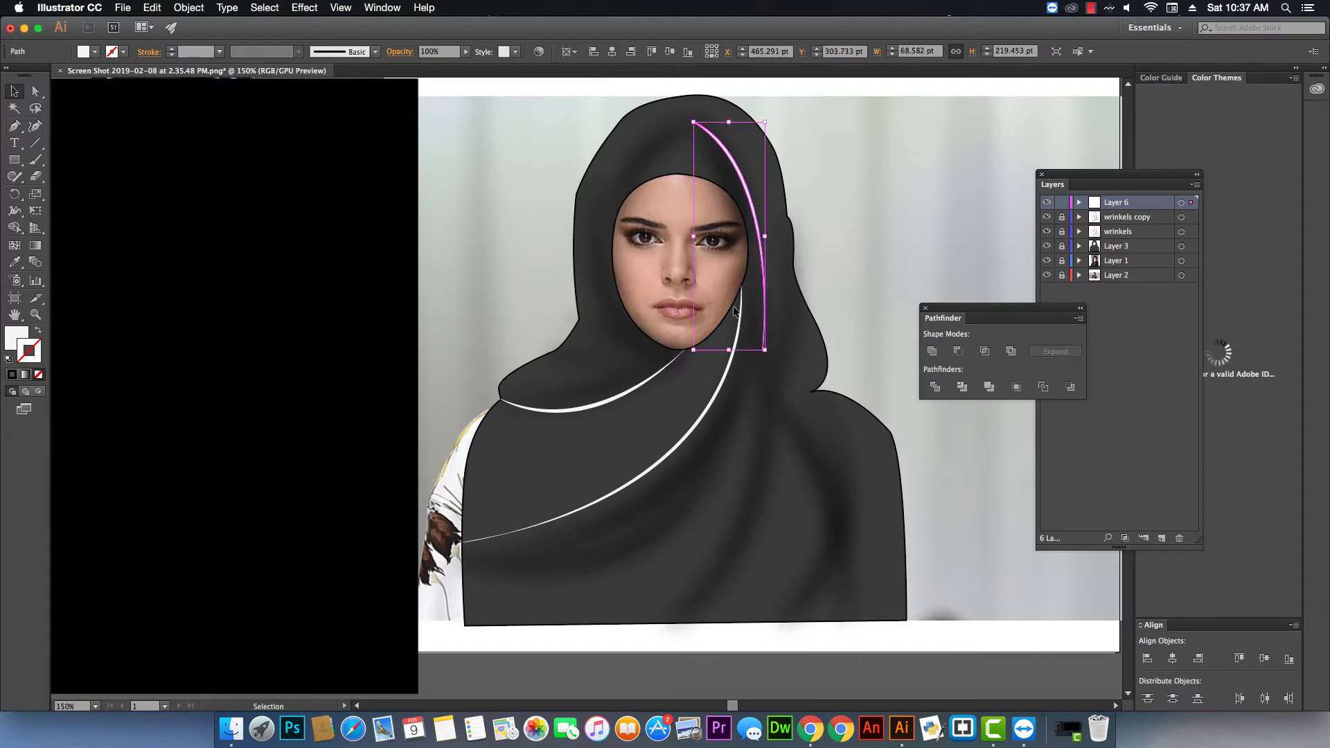
pyautogui.keyDown('shift'); pyautogui.click(624, 391); pyautogui.keyUp('shift')
pyautogui.keyDown('shift'); pyautogui.click(678, 442); pyautogui.keyUp('shift')
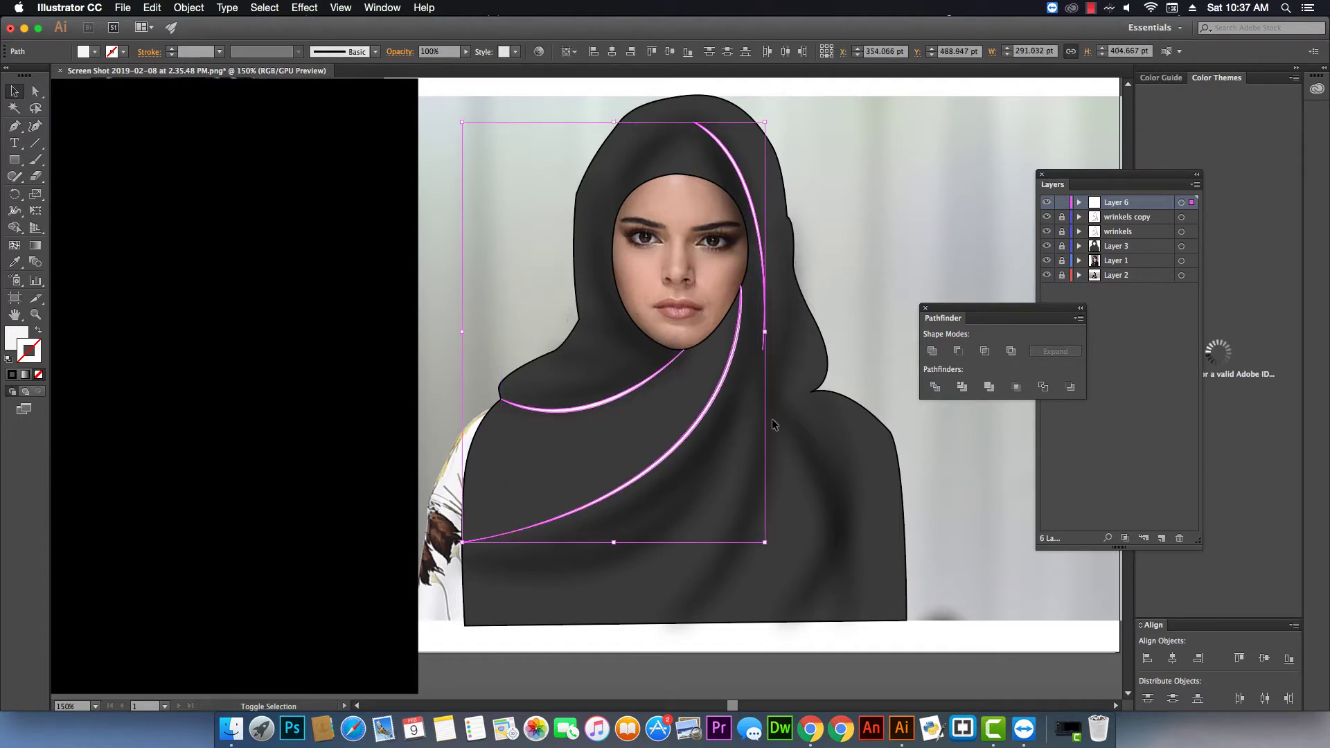
pyautogui.click(1195, 185)
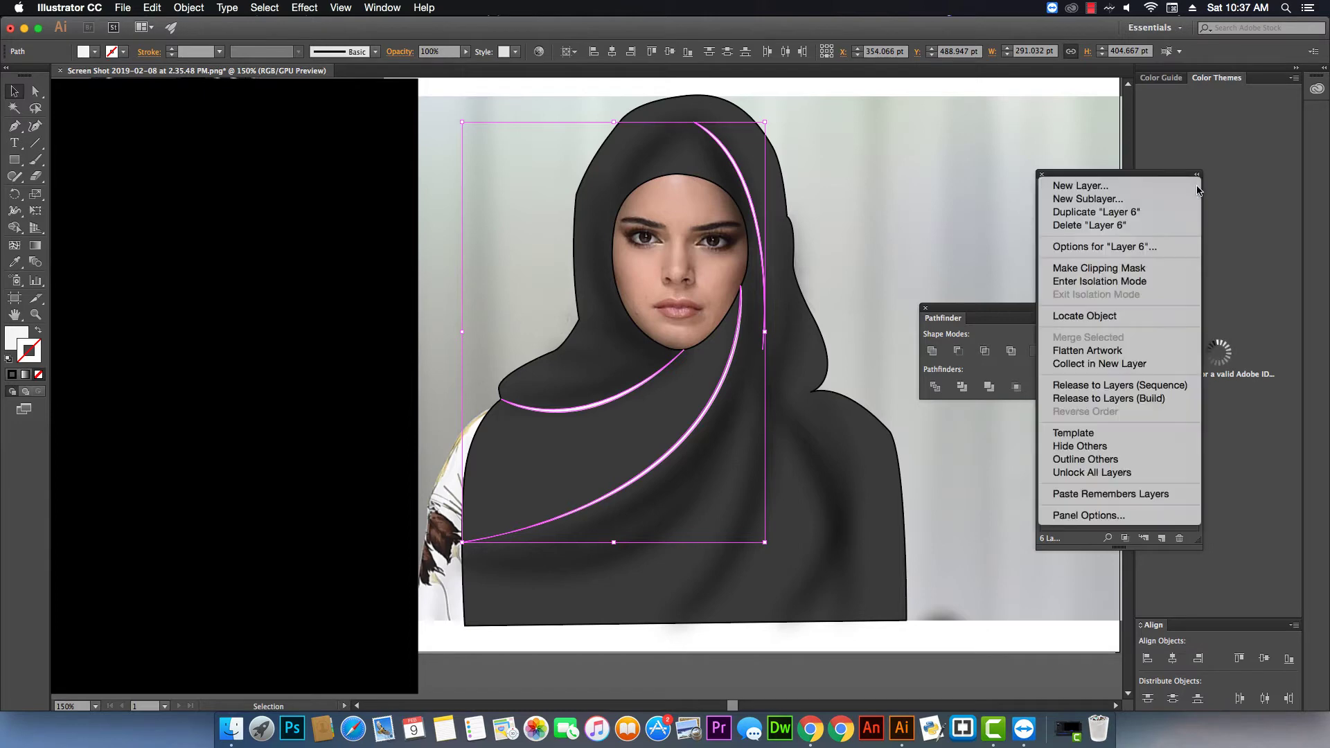
pyautogui.click(1152, 212)
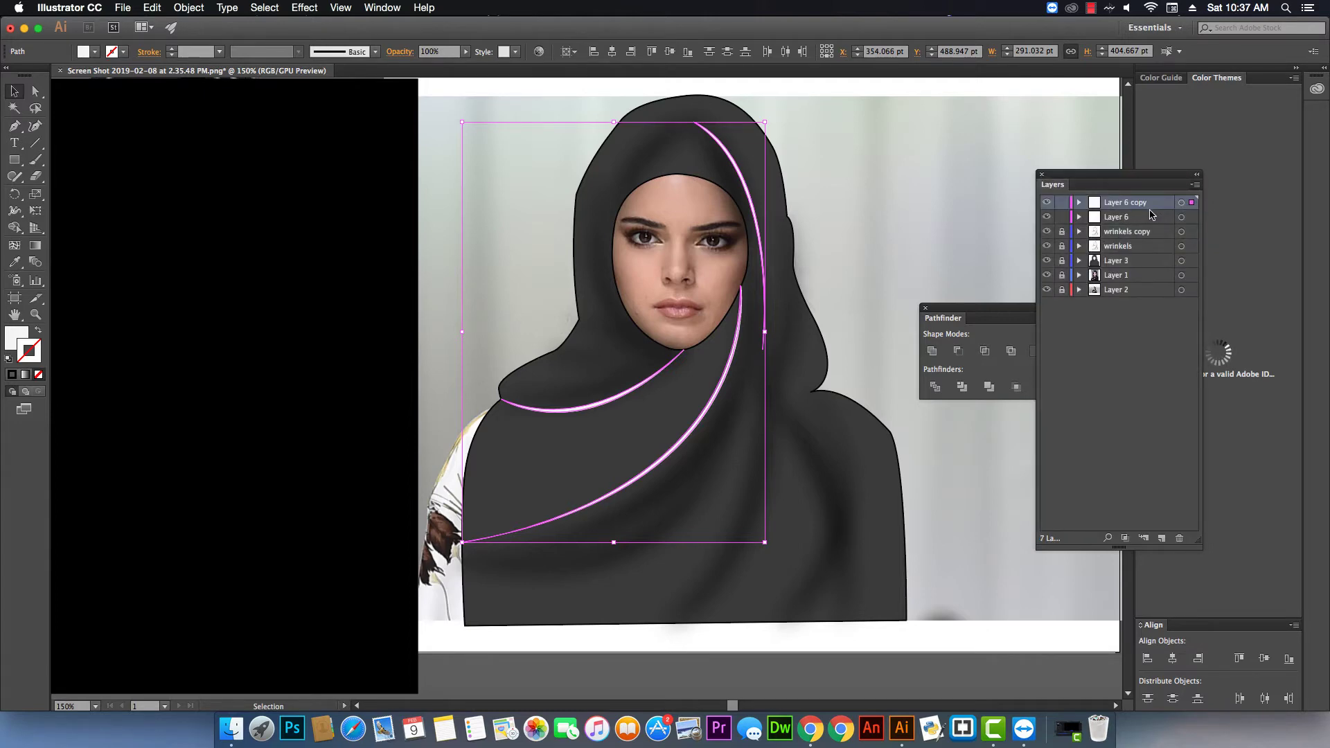
# - Apply a previewed Gaussian Blur with a radius of 3.1 pixels to the selected highlights on Layer 6 copy
pyautogui.press('super+alt+shift+e')
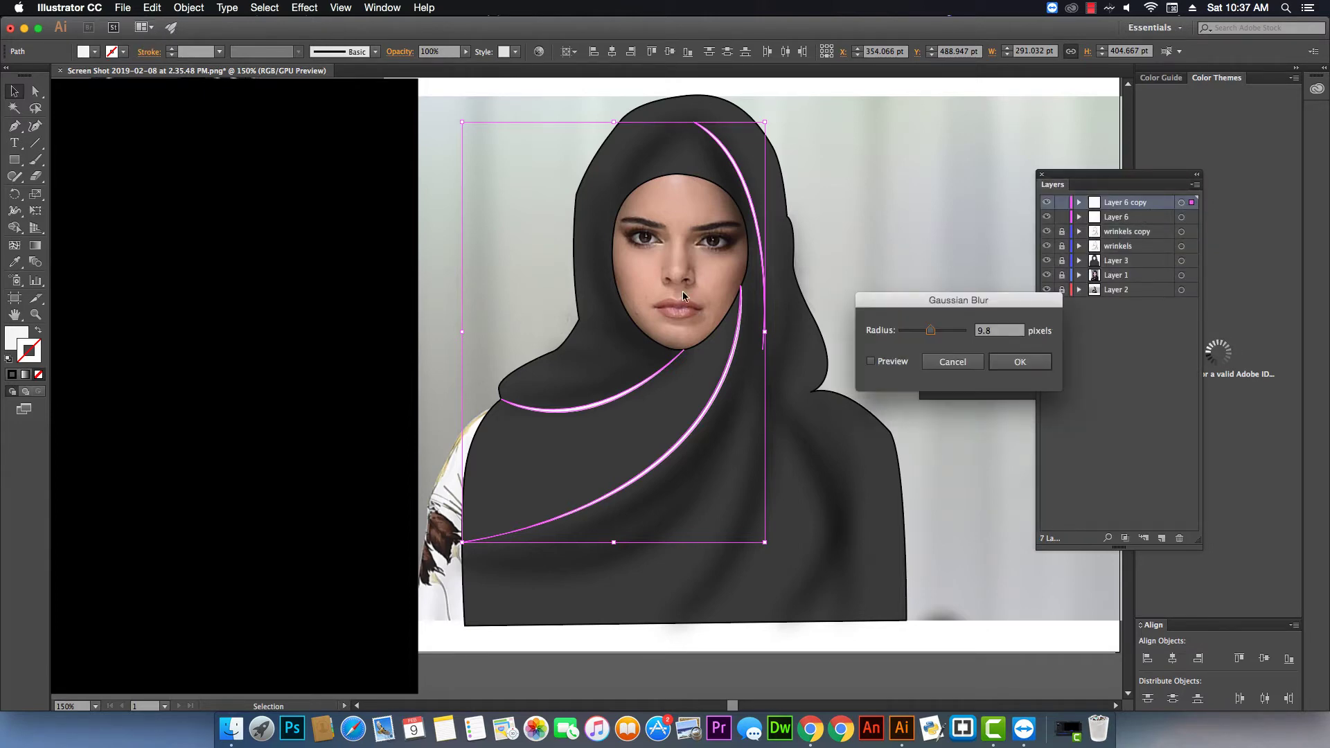
pyautogui.click(903, 364)
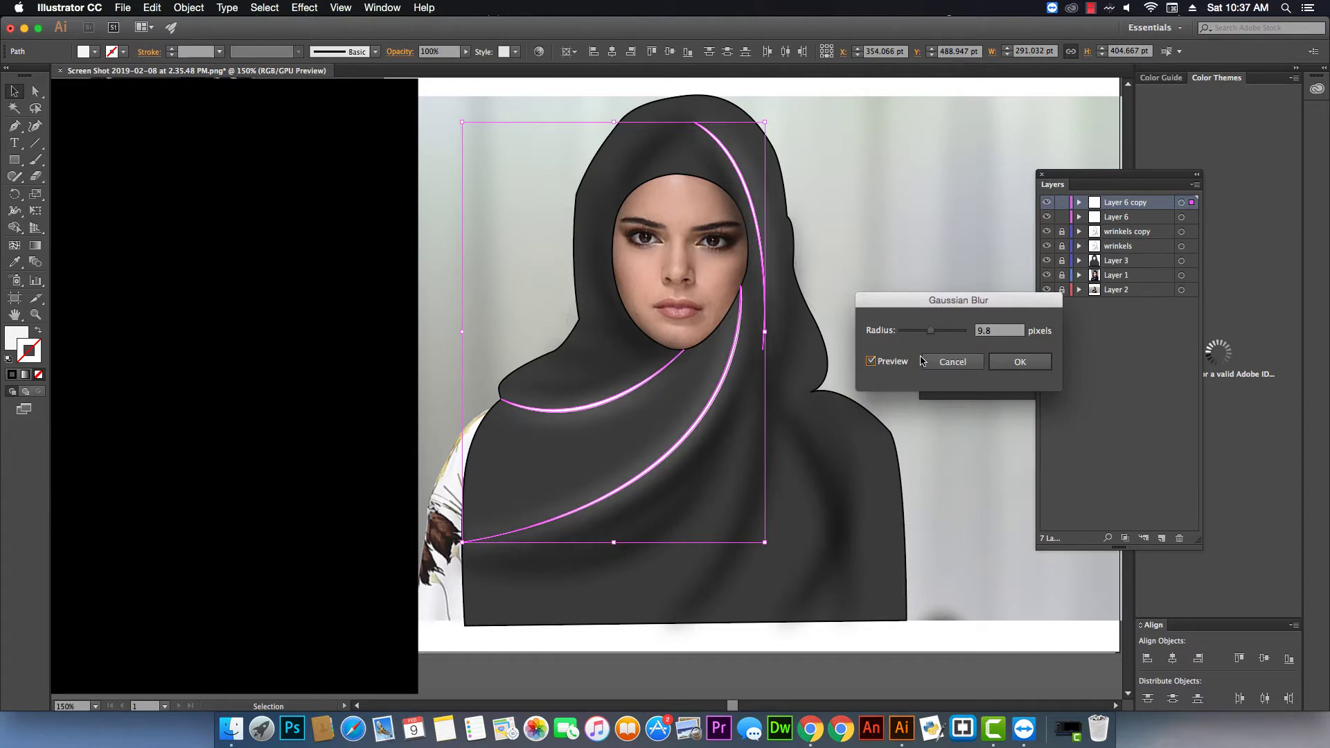
pyautogui.moveTo(932, 335); pyautogui.dragTo(915, 338)
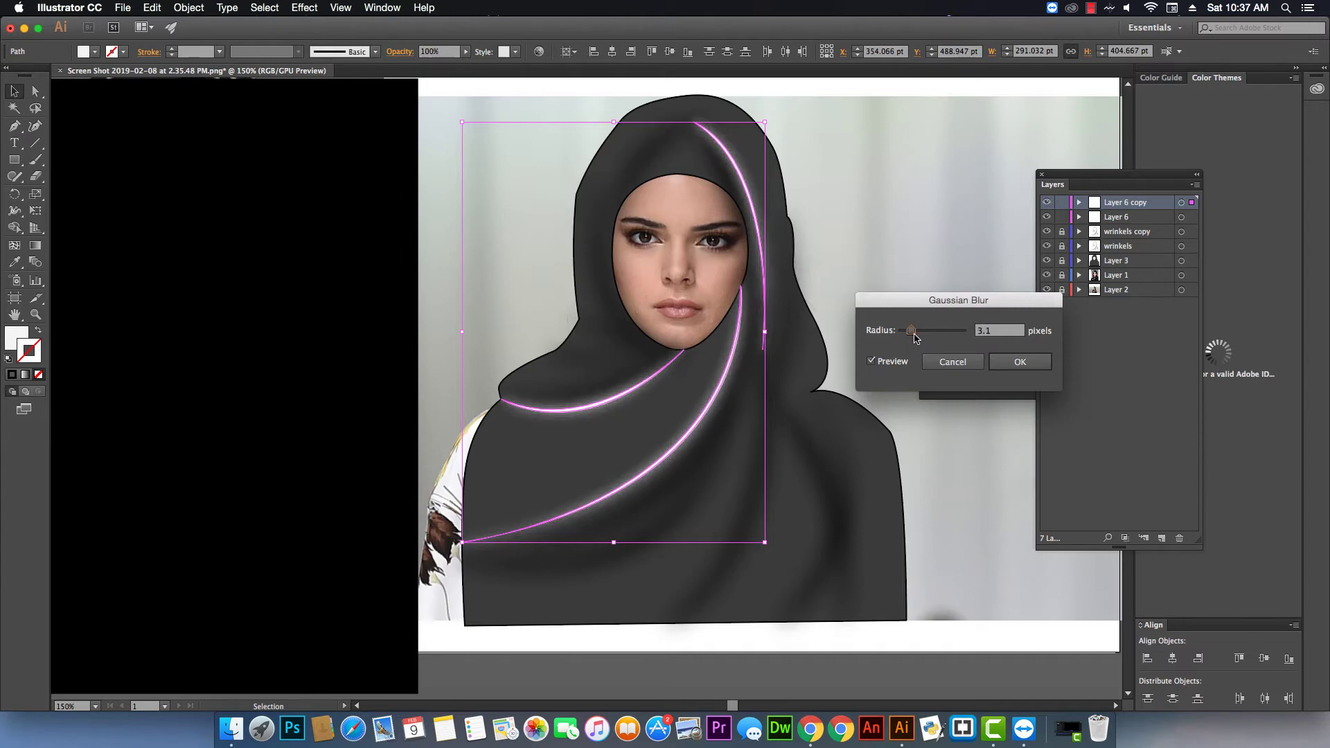
pyautogui.click(1019, 361)
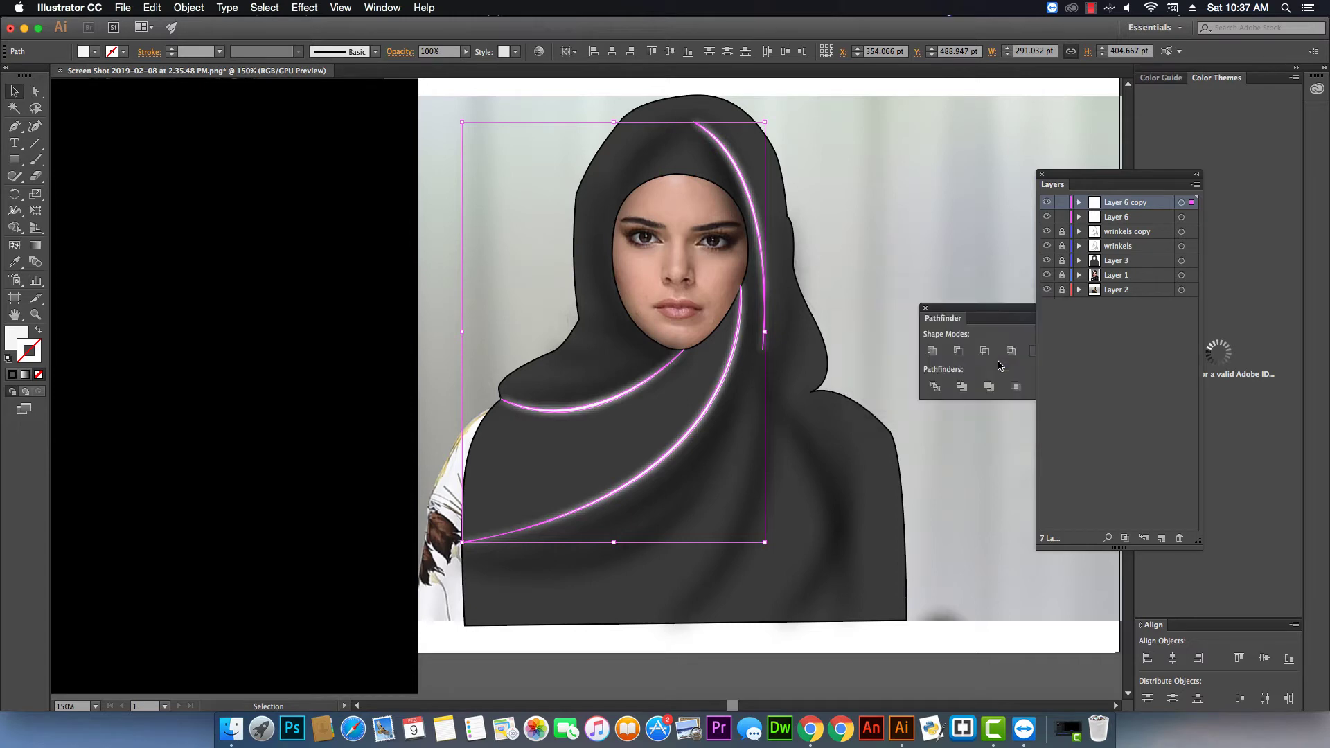
# - Hide the original Layer 6 with the sharp highlights and deselect everything
pyautogui.click(1133, 218)
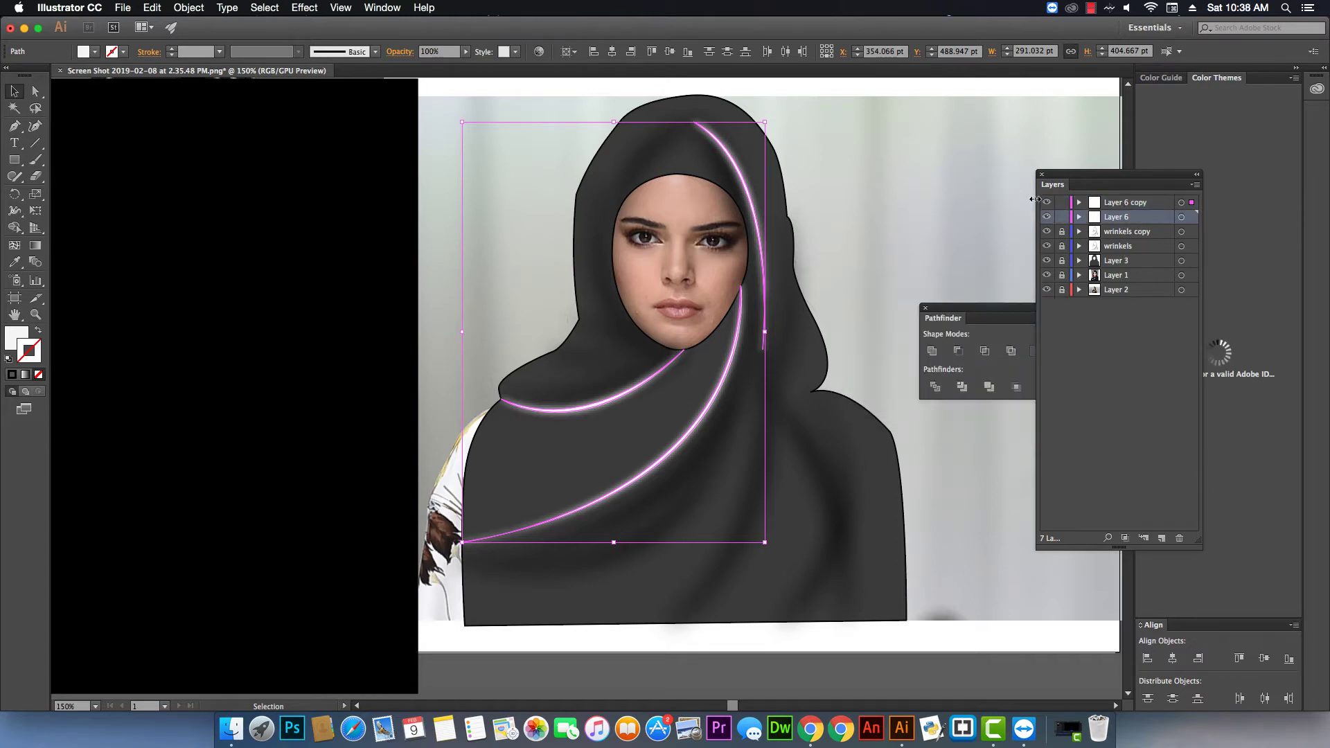
pyautogui.click(1047, 217)
pyautogui.click(888, 206)
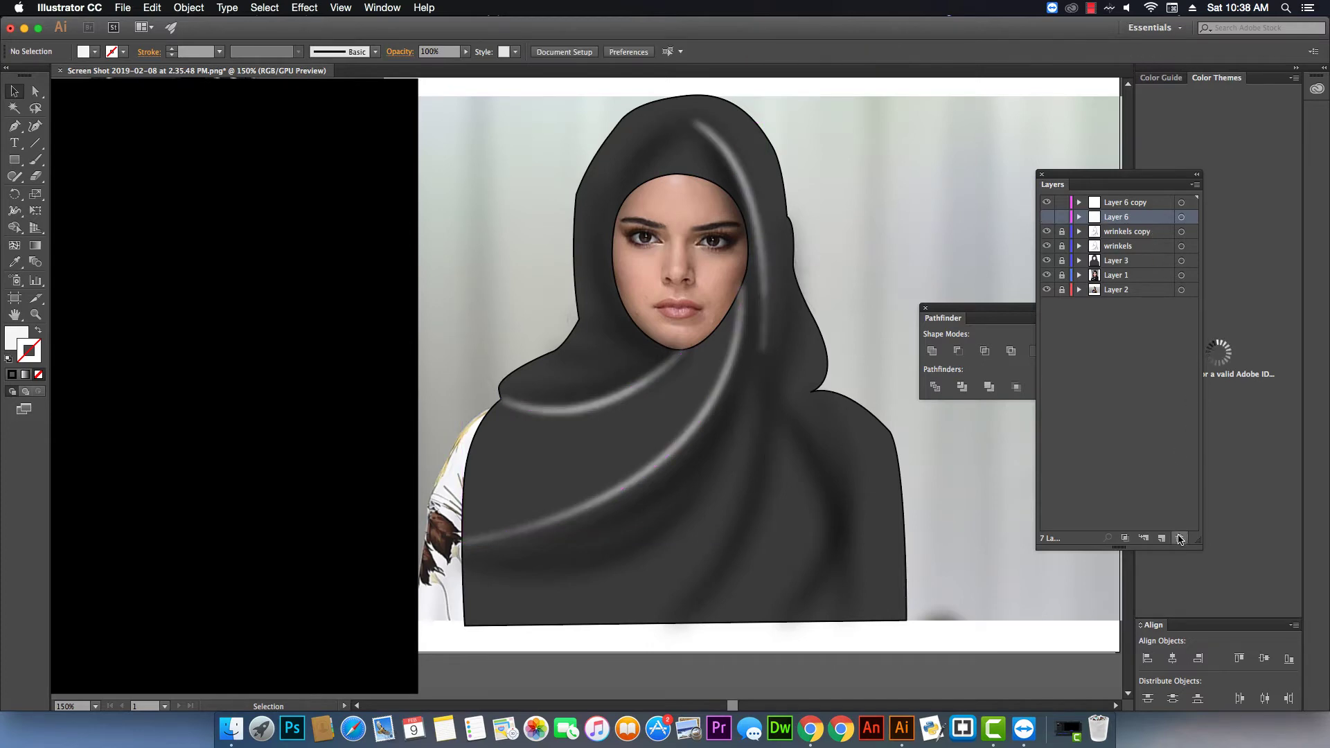
# - Select all blurred highlights on Layer 6 copy and lower their opacity
pyautogui.click(1150, 205)
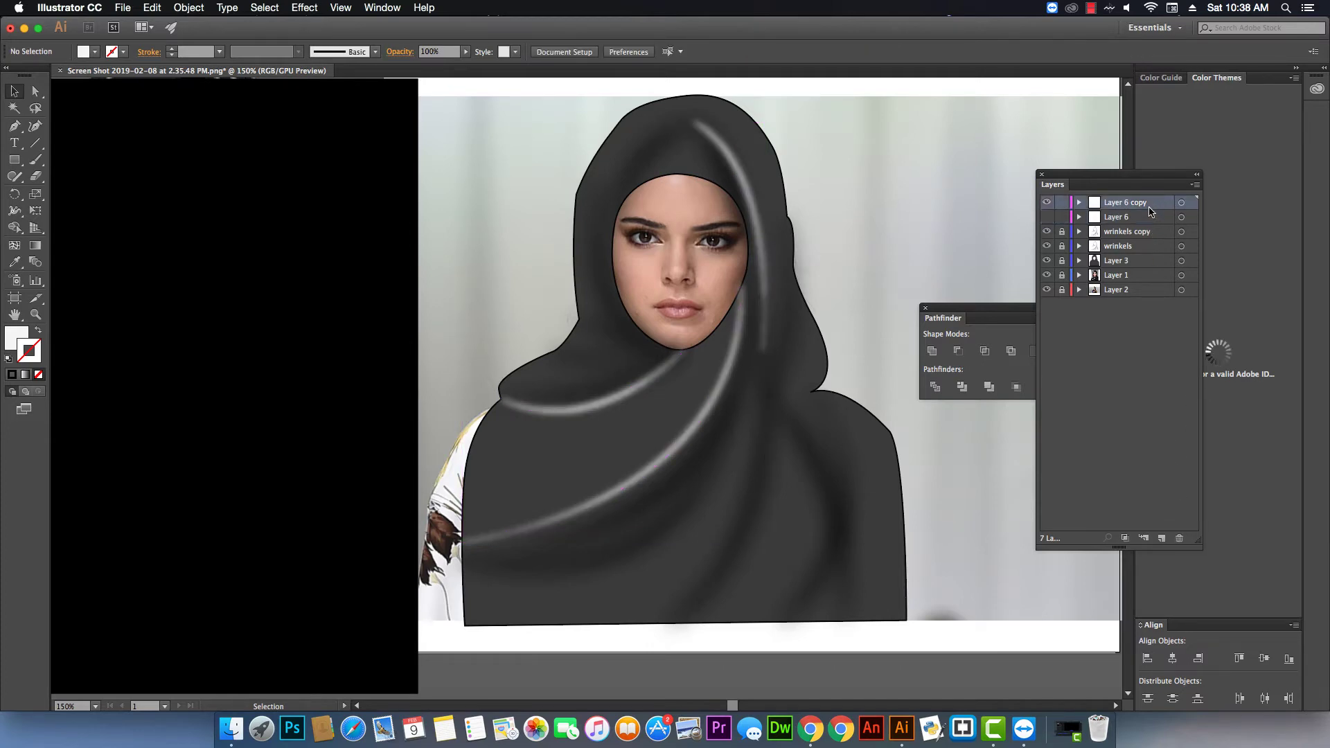
pyautogui.click(762, 263)
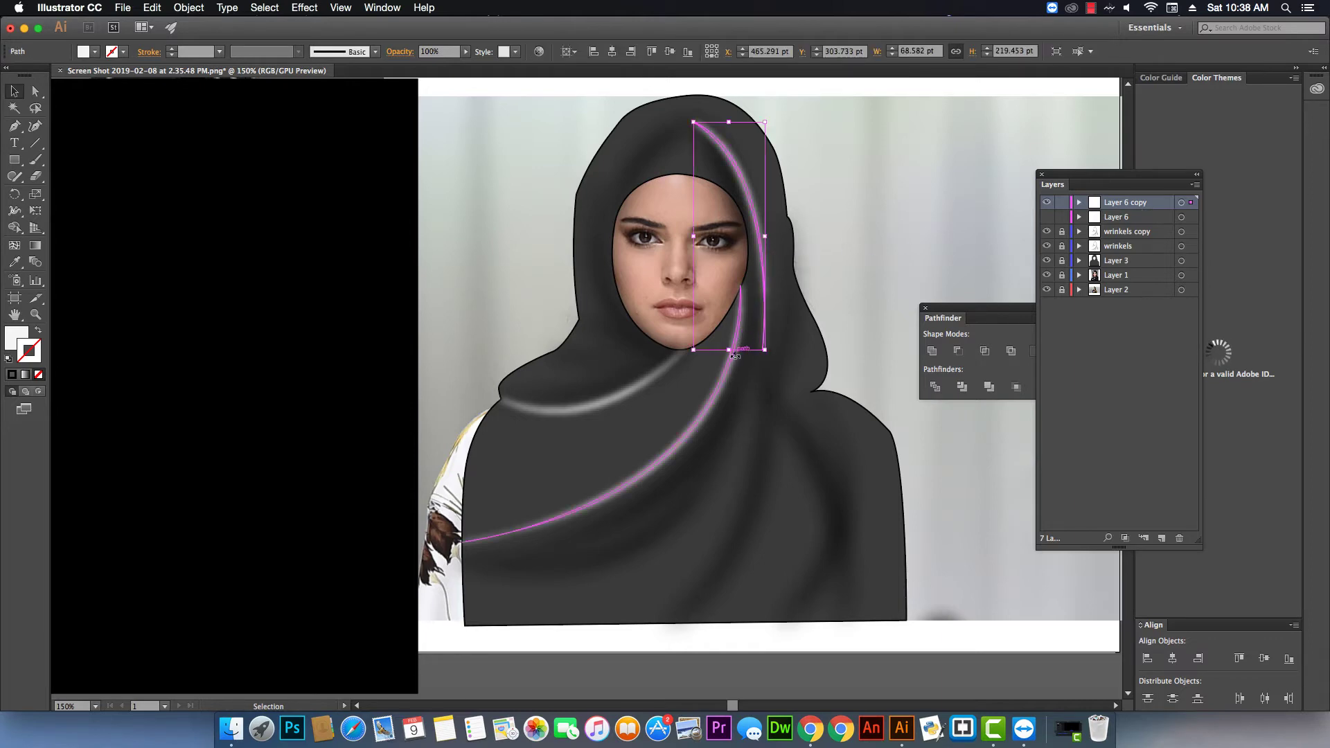
pyautogui.keyDown('shift'); pyautogui.click(656, 368); pyautogui.keyUp('shift')
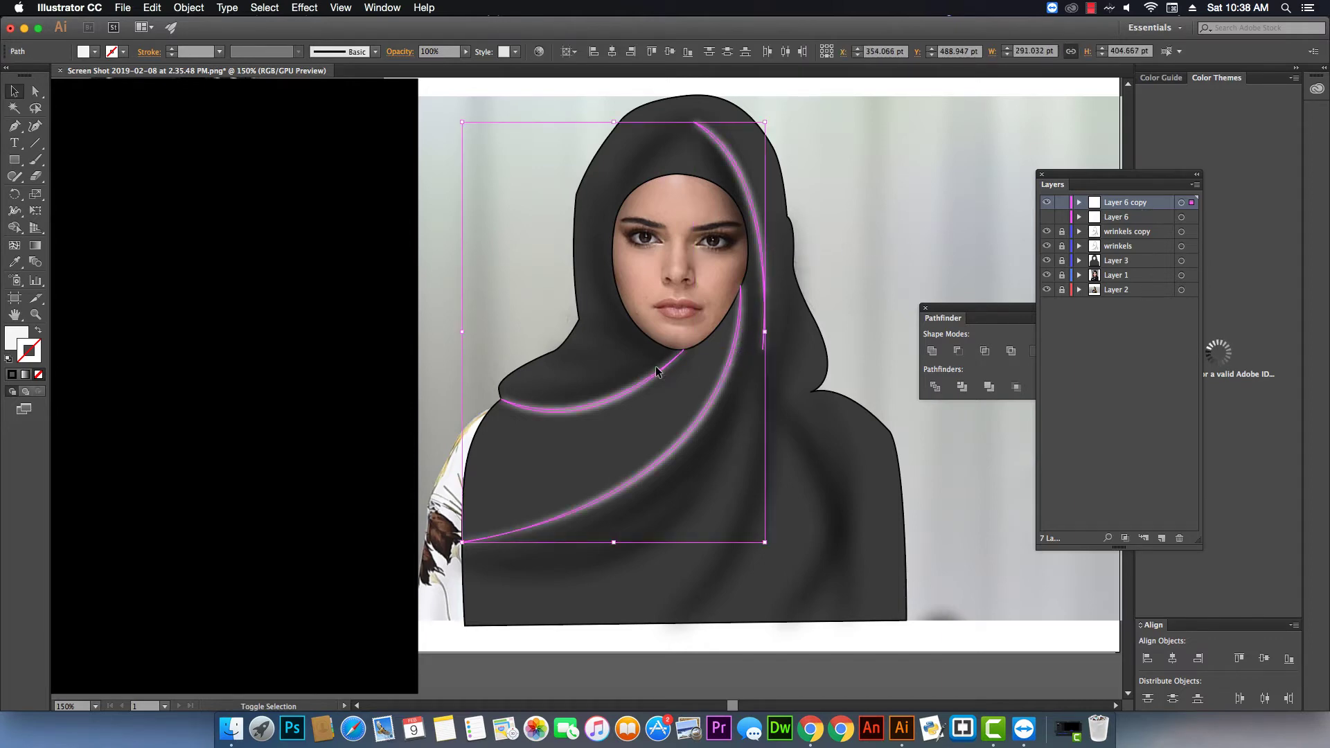
pyautogui.click(466, 51)
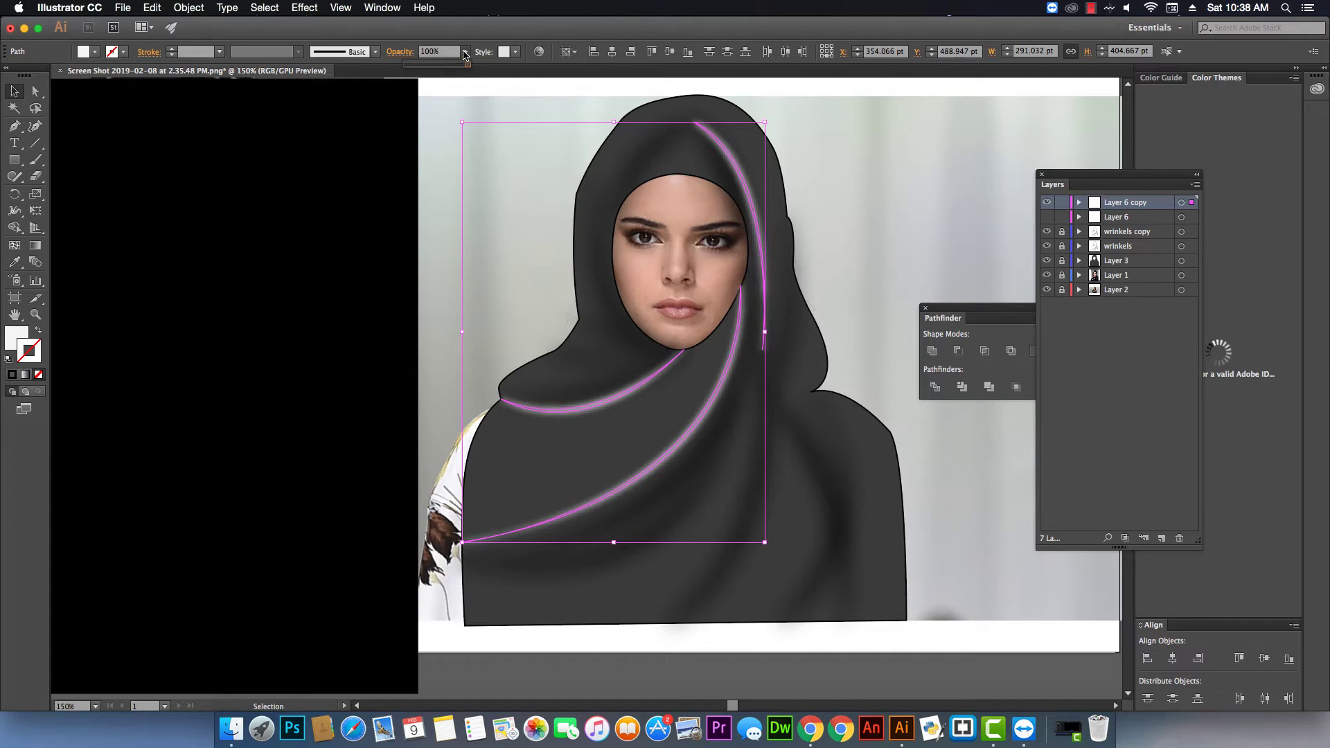
pyautogui.moveTo(466, 63); pyautogui.dragTo(432, 71)
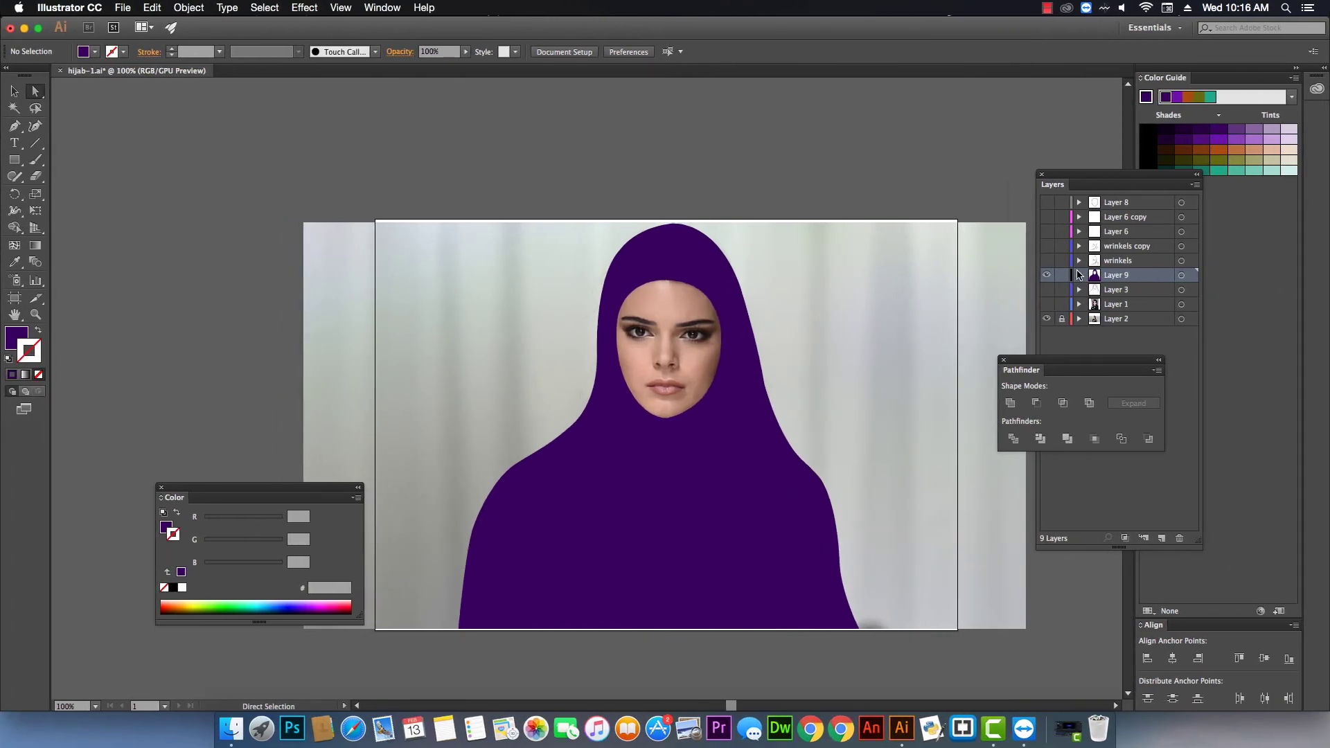
# - In the purple hijab artwork, show the wrinkels layer and the path inside Layer 3
pyautogui.click(1048, 262)
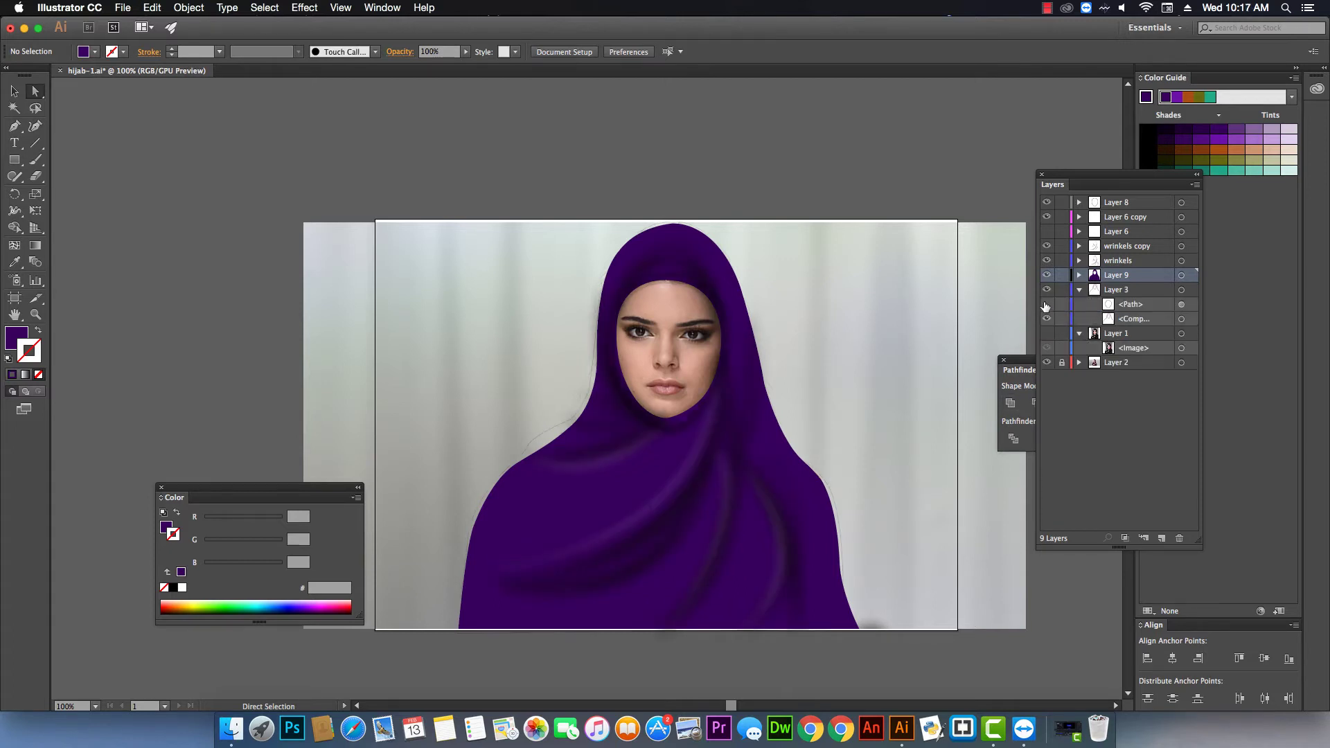
pyautogui.click(1046, 305)
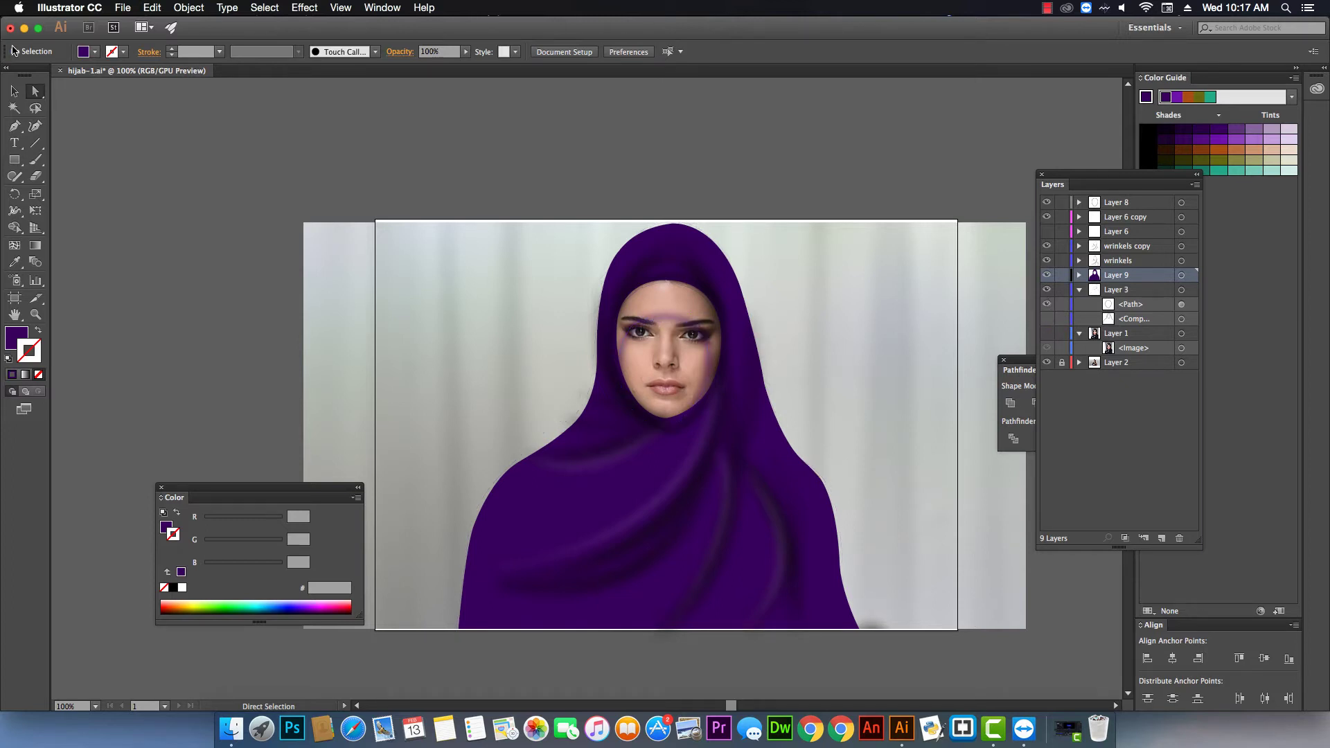
# - Move Layer 3's blurred purple outline up over the face and stretch it to fit the hijab's face opening, then deselect it
pyautogui.click(14, 91)
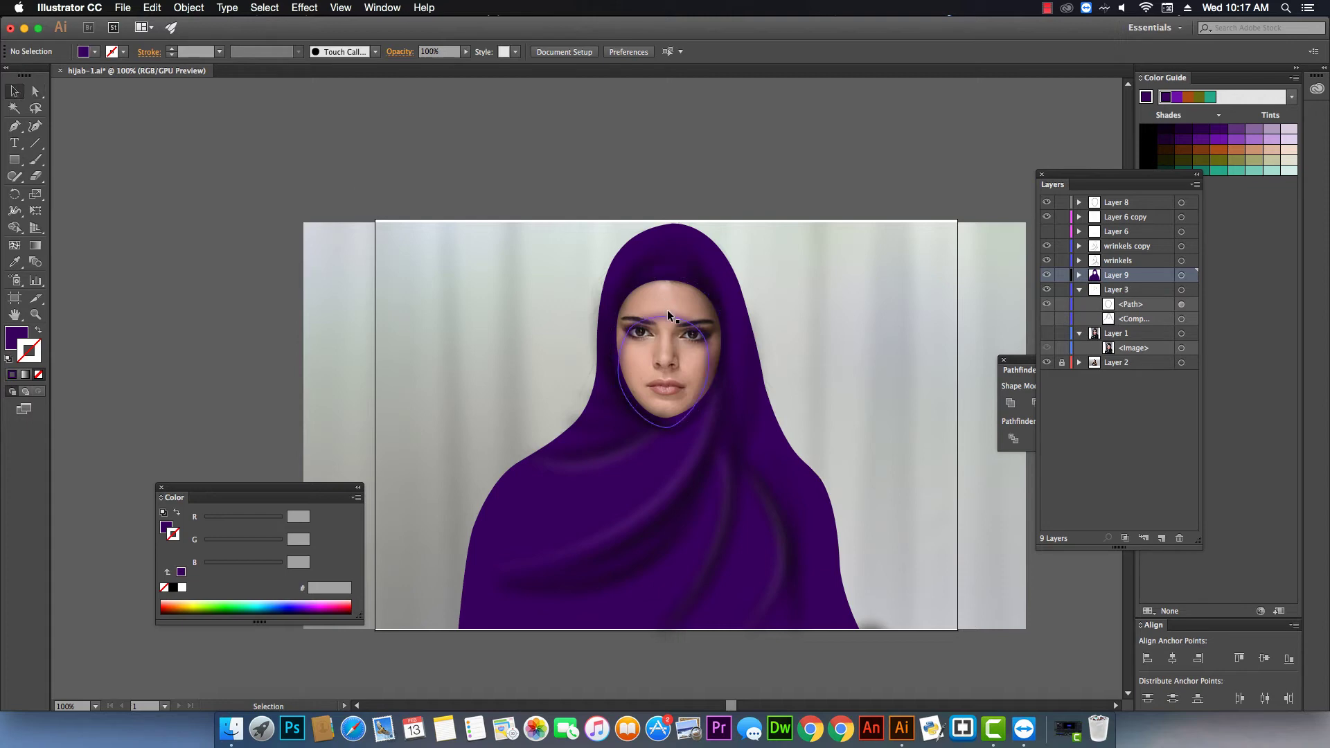
pyautogui.moveTo(668, 311)
pyautogui.mouseDown()
pyautogui.moveTo(668, 284)
pyautogui.moveTo(677, 292)
pyautogui.mouseUp()
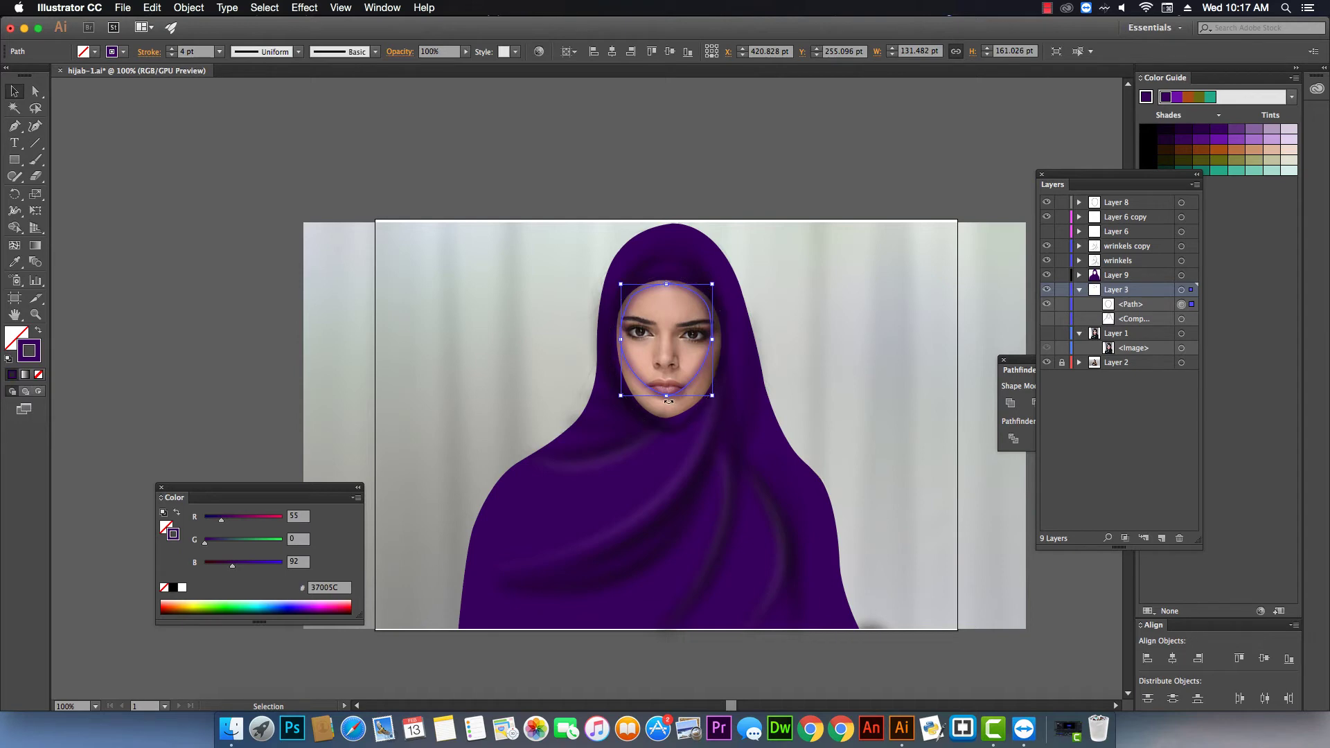
pyautogui.moveTo(669, 397); pyautogui.dragTo(669, 416)
pyautogui.moveTo(712, 350); pyautogui.dragTo(720, 351)
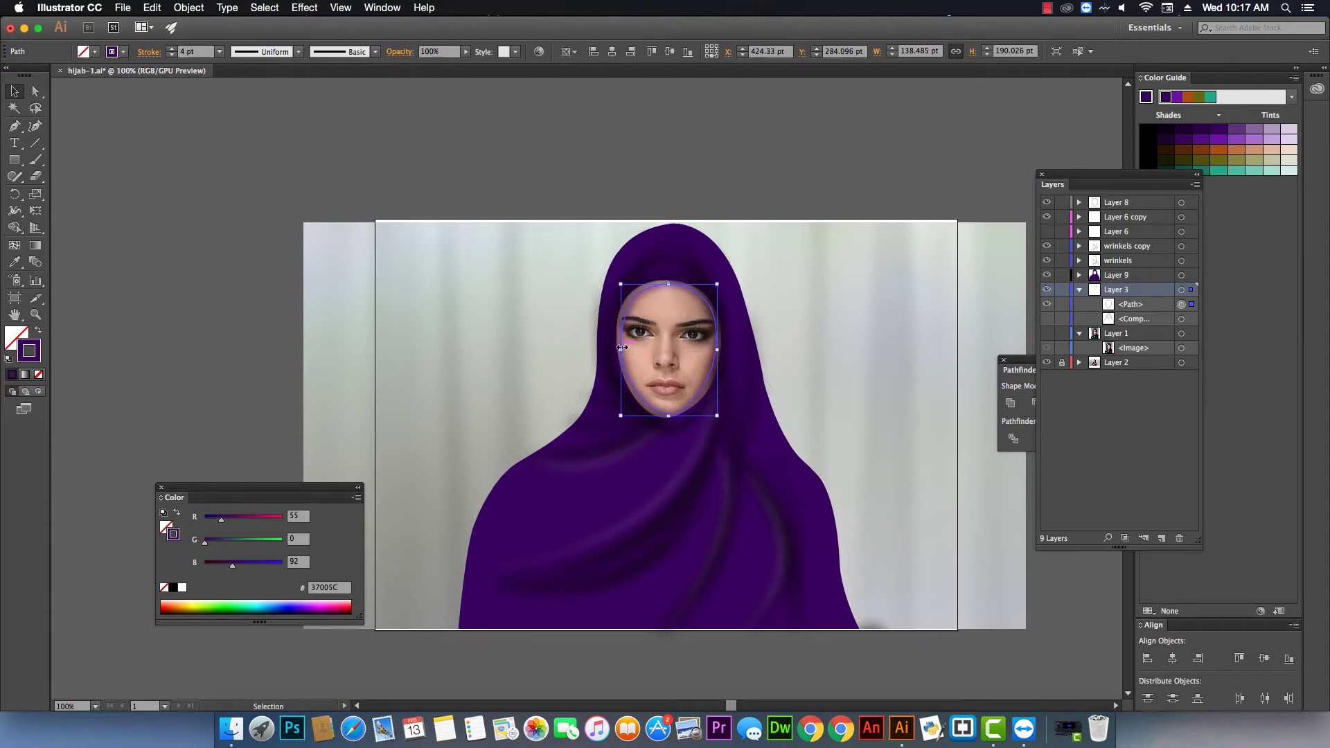
pyautogui.moveTo(620, 348); pyautogui.dragTo(619, 349)
pyautogui.moveTo(667, 287); pyautogui.dragTo(667, 283)
pyautogui.moveTo(717, 348); pyautogui.dragTo(721, 348)
pyautogui.moveTo(686, 416); pyautogui.dragTo(701, 421)
pyautogui.click(864, 386)
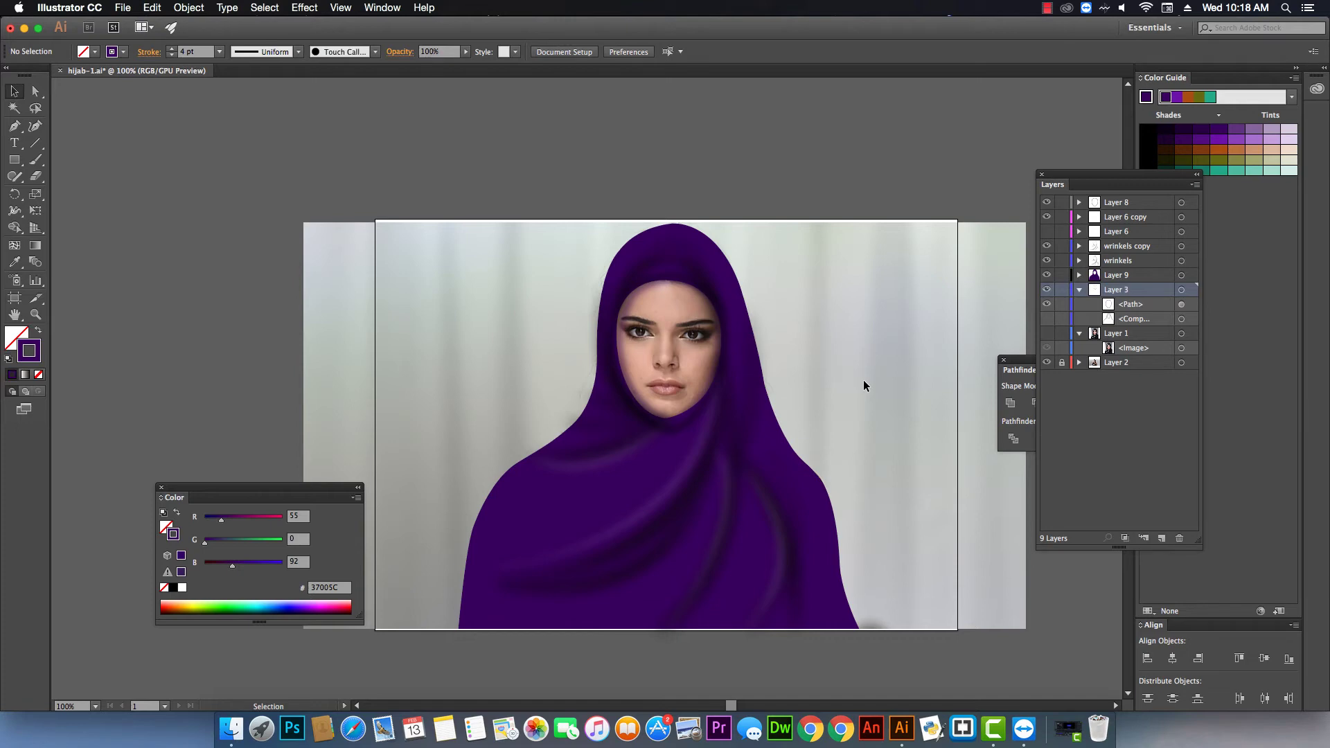
# - Nudge the dark curved shadow above the forehead slightly up and to the right, and leave everything deselected
pyautogui.click(634, 300)
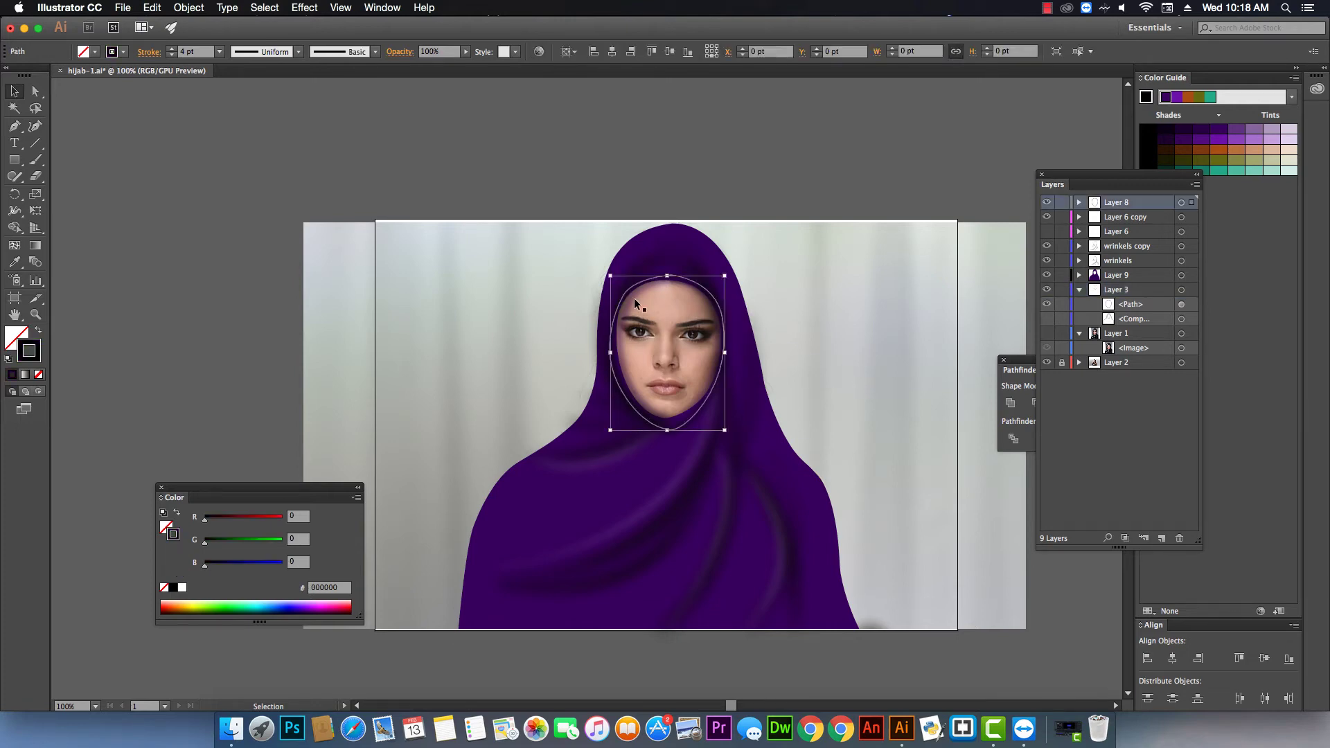
pyautogui.click(833, 341)
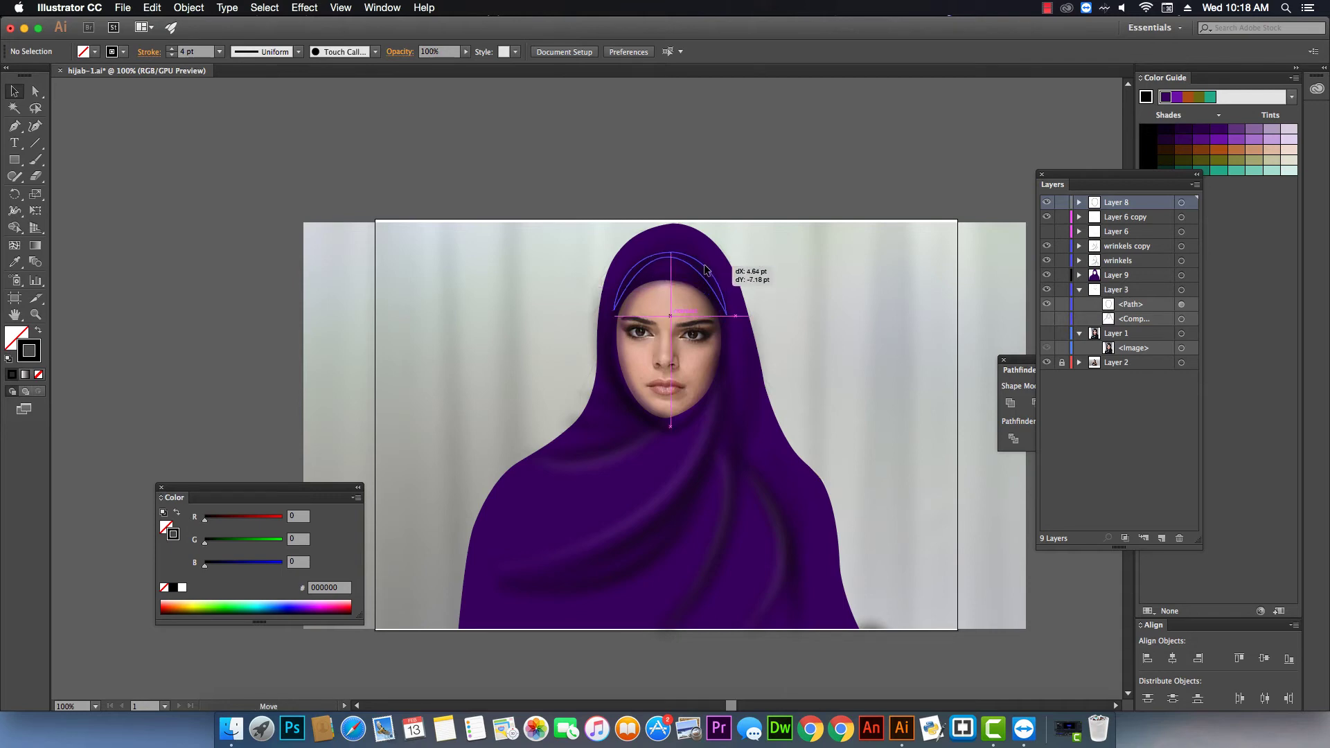
pyautogui.click(703, 276)
pyautogui.click(807, 296)
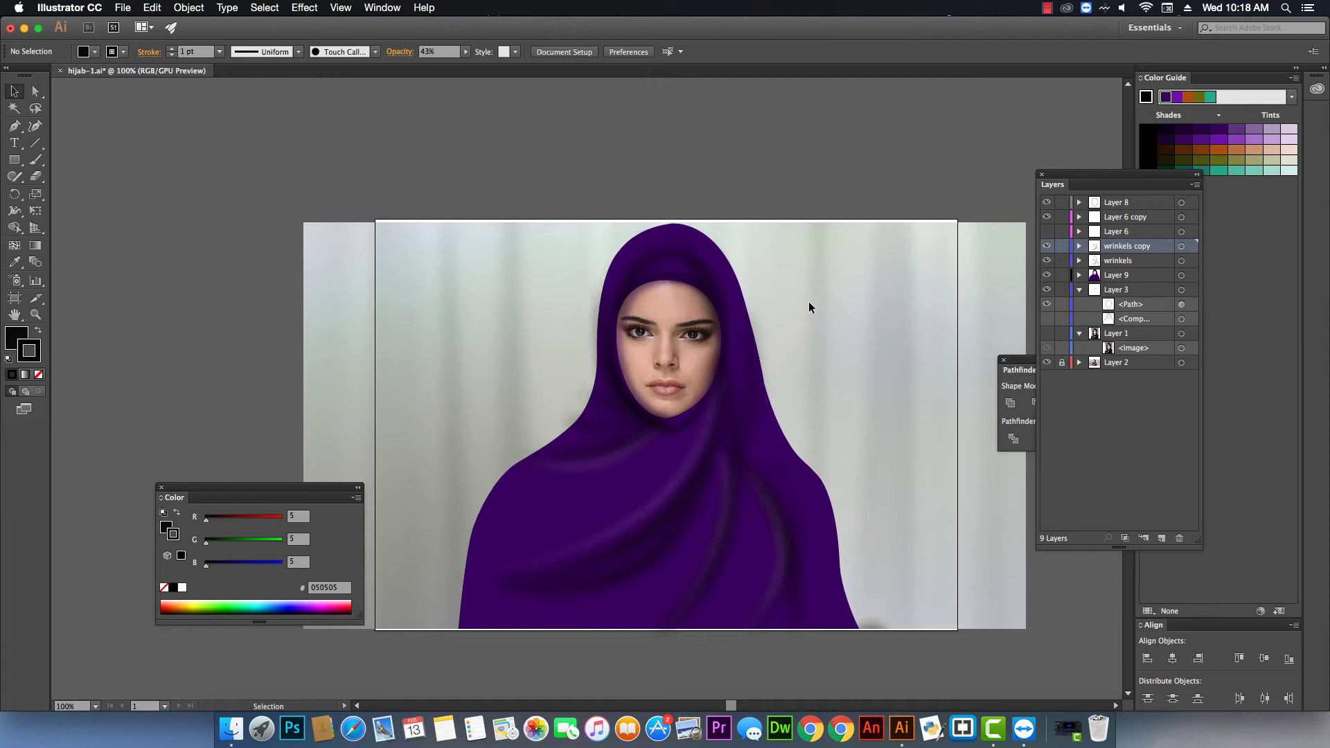
# - Check which layers hold the paths around the face opening, viewing Layer 8's black outline in isolation
pyautogui.click(640, 298)
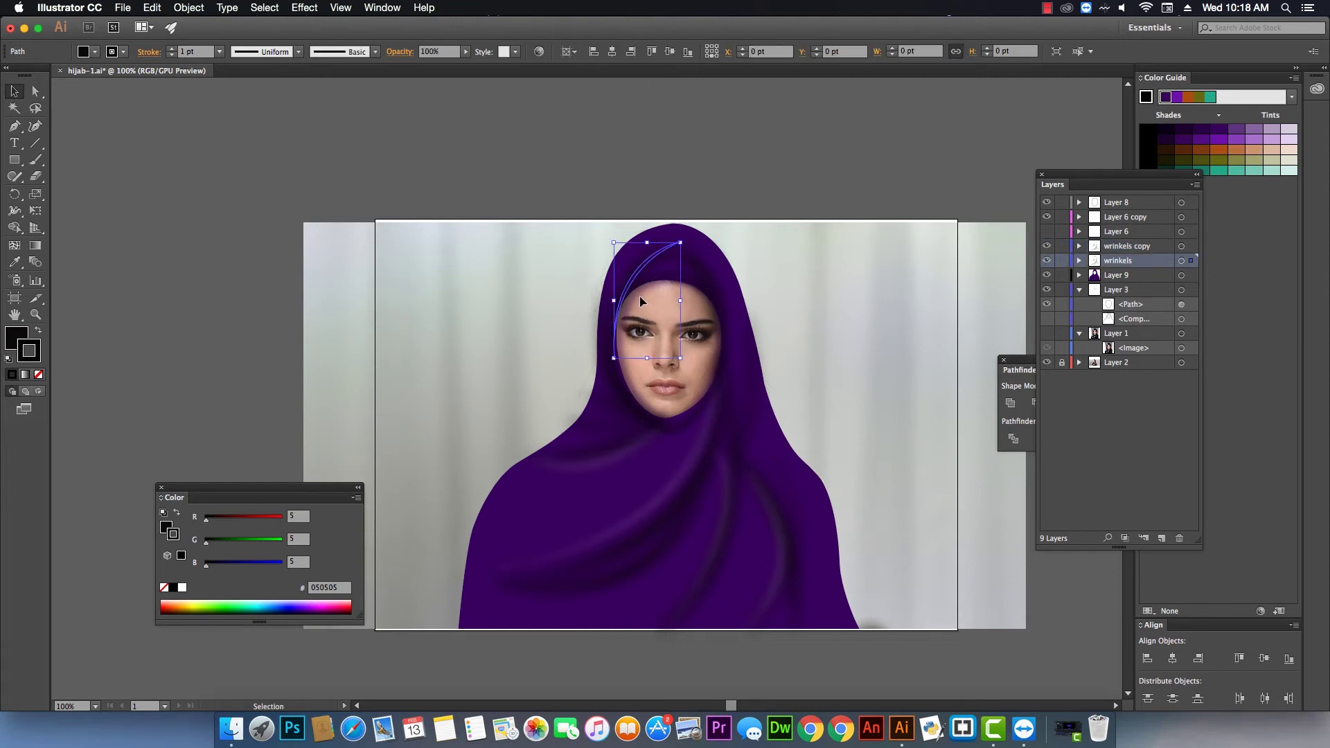
pyautogui.click(855, 315)
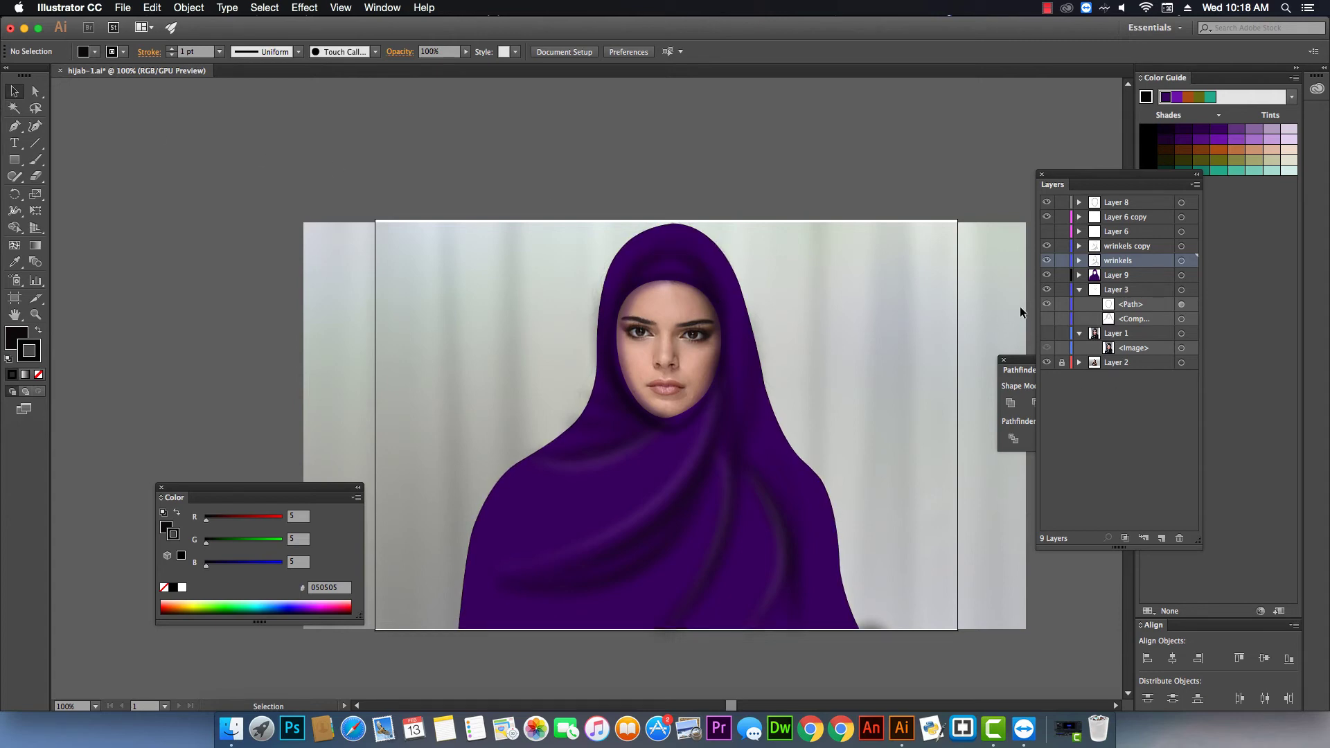
pyautogui.click(1117, 305)
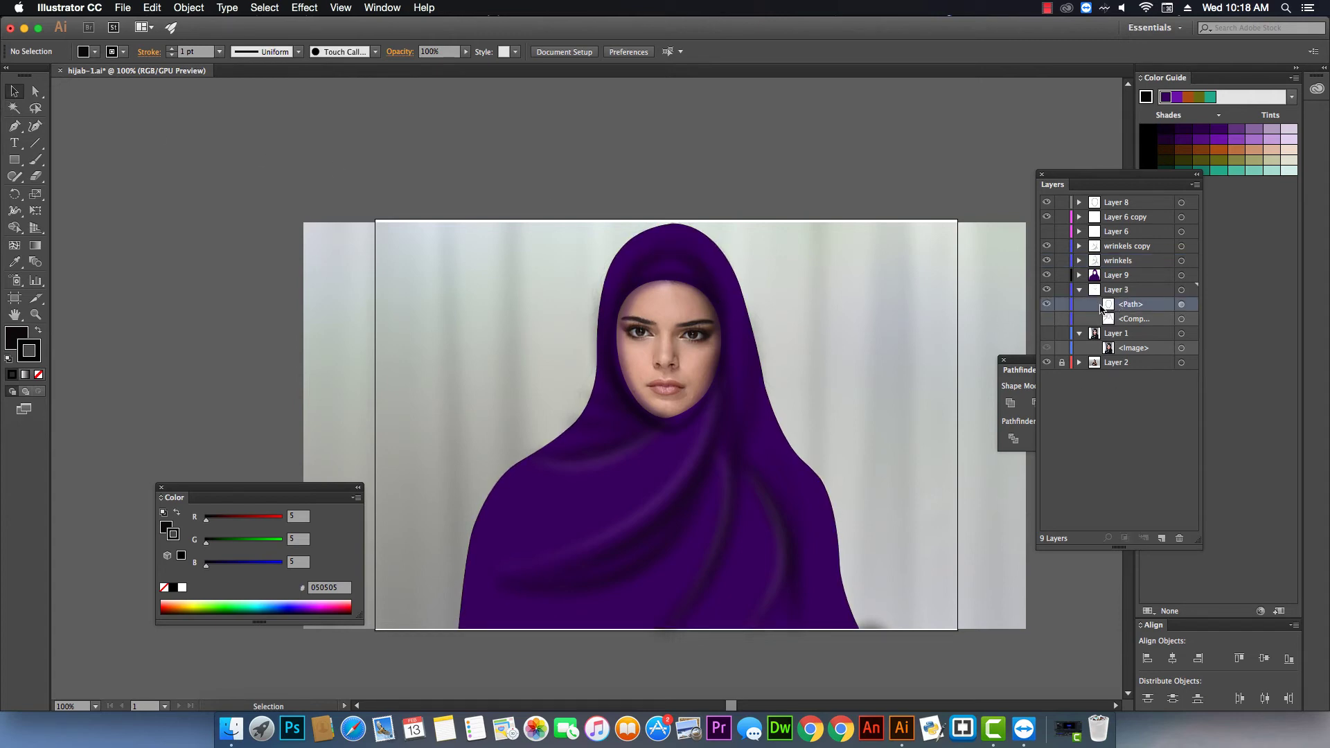
pyautogui.doubleClick(643, 289)
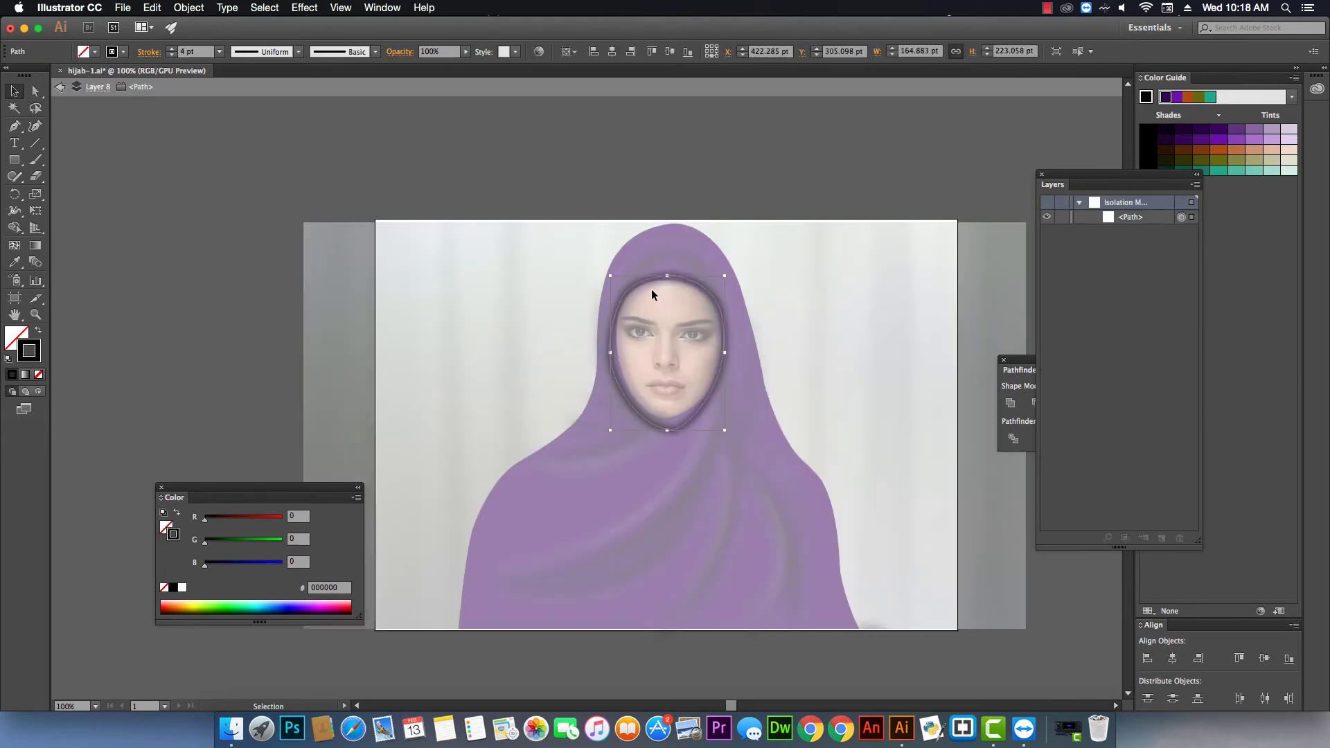
pyautogui.click(60, 87)
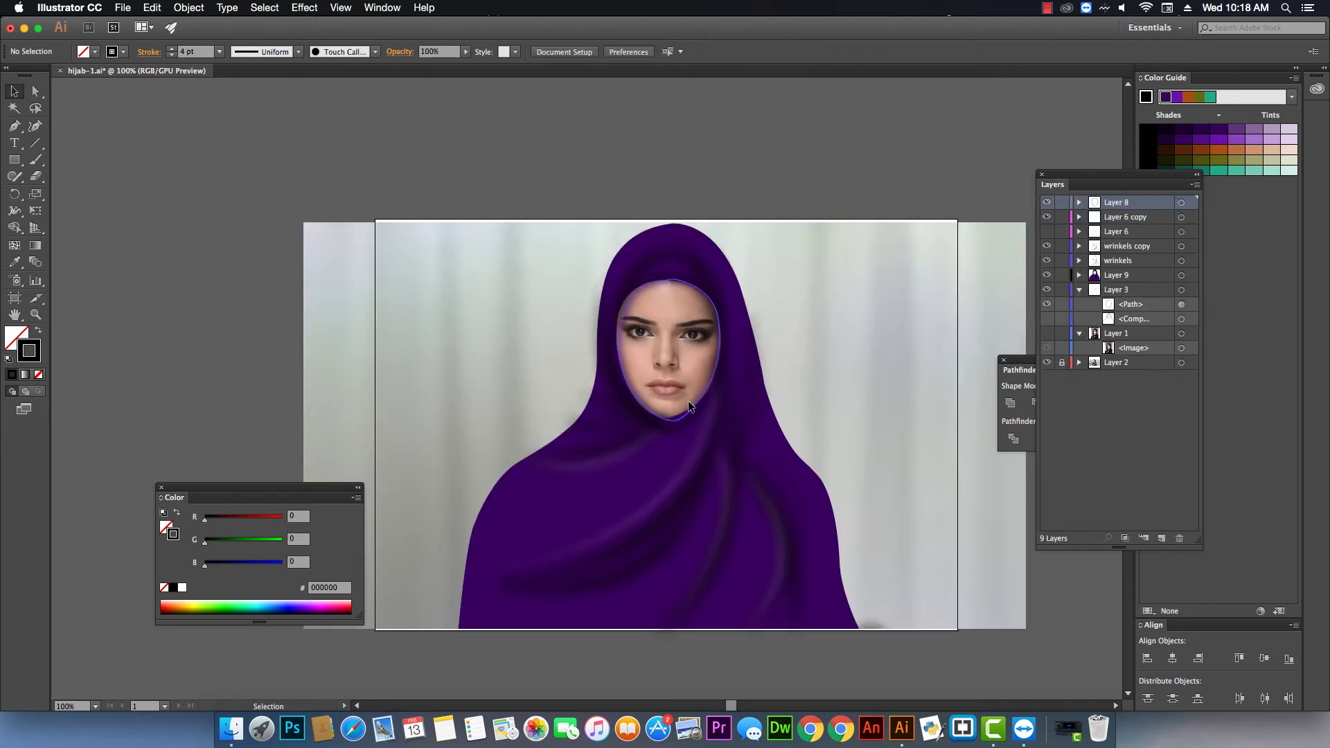
# - Reshape Layer 3's purple face outline by adjusting its upper-left, top and bottom anchor points to follow the face opening, then deselect it
pyautogui.click(689, 406)
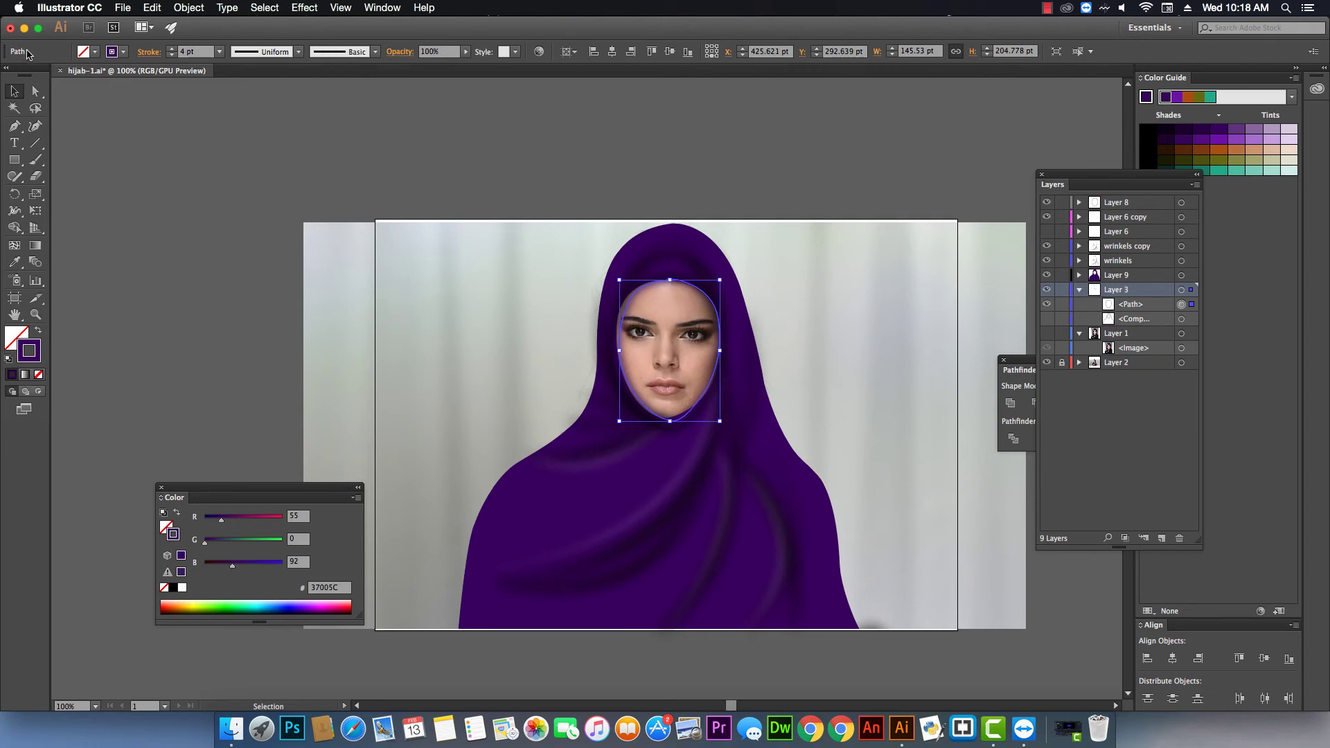
pyautogui.click(36, 91)
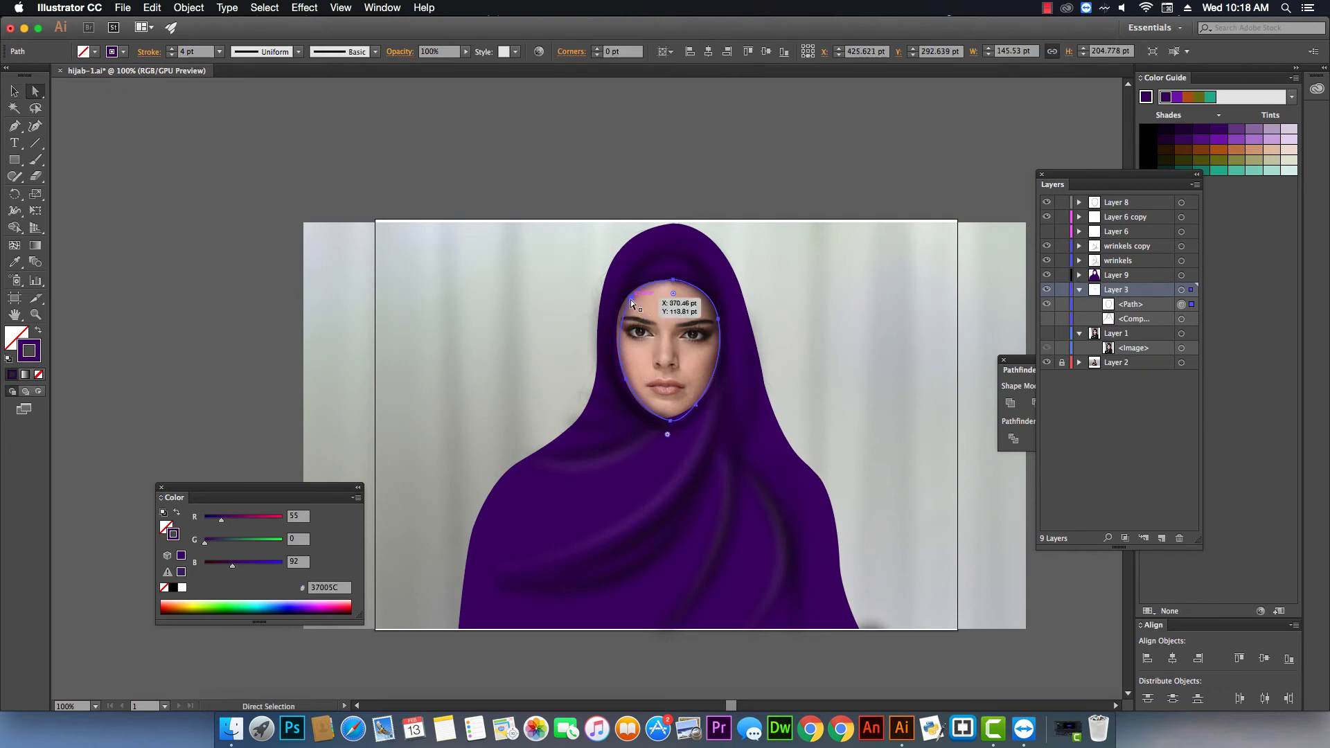
pyautogui.moveTo(631, 299); pyautogui.dragTo(625, 303)
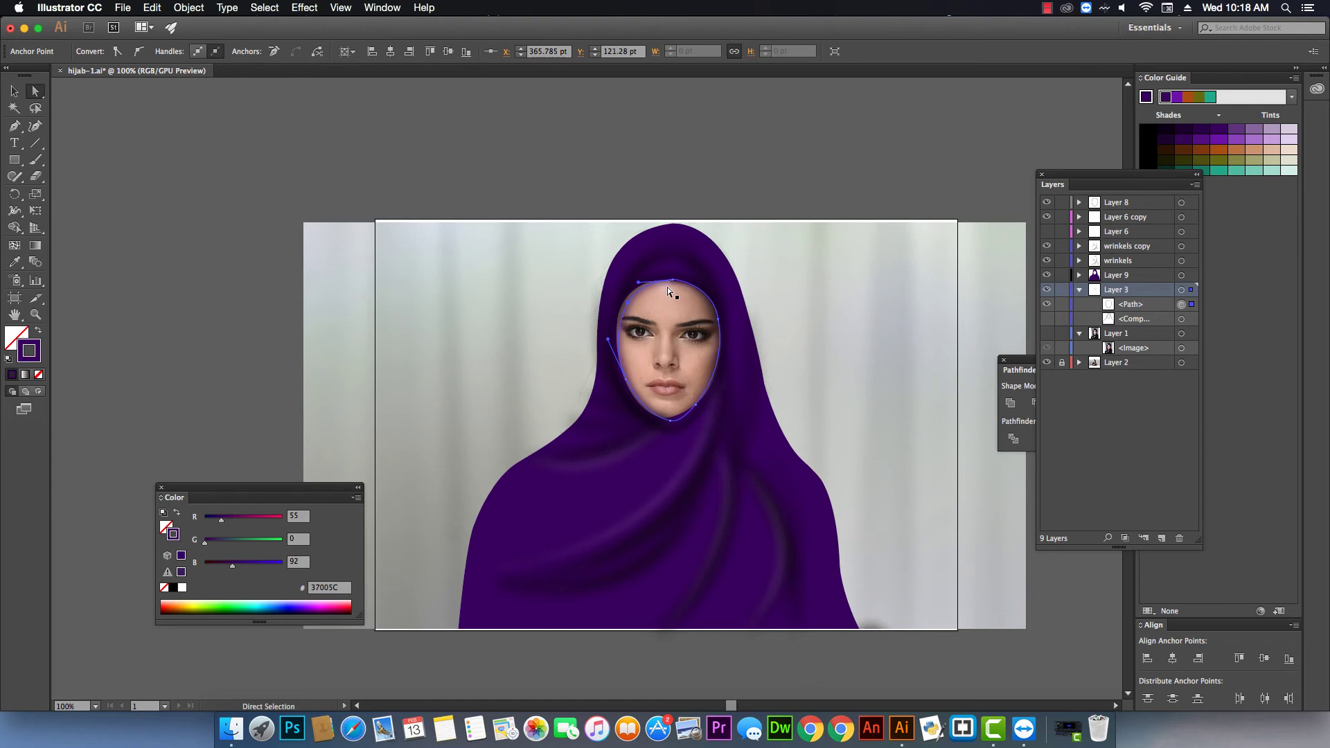
pyautogui.moveTo(673, 281); pyautogui.dragTo(669, 284)
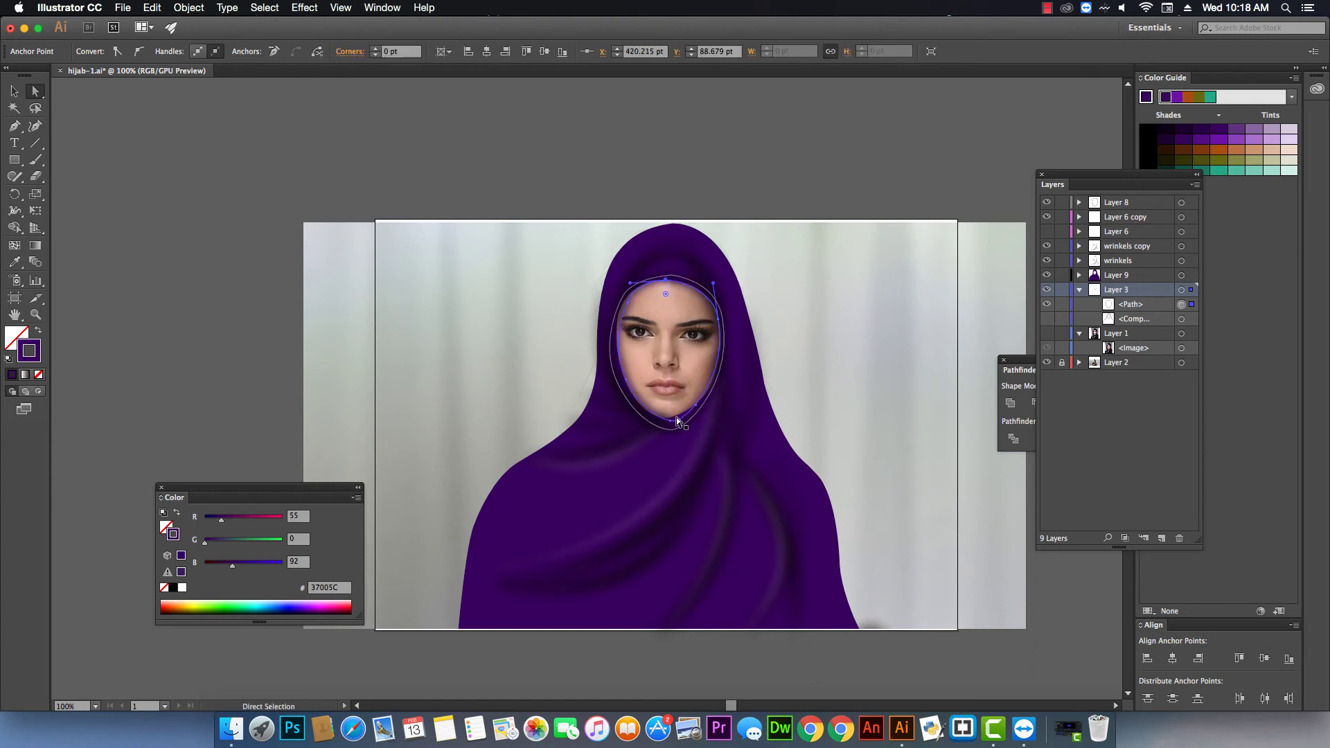
pyautogui.moveTo(671, 421); pyautogui.dragTo(717, 409)
pyautogui.click(846, 366)
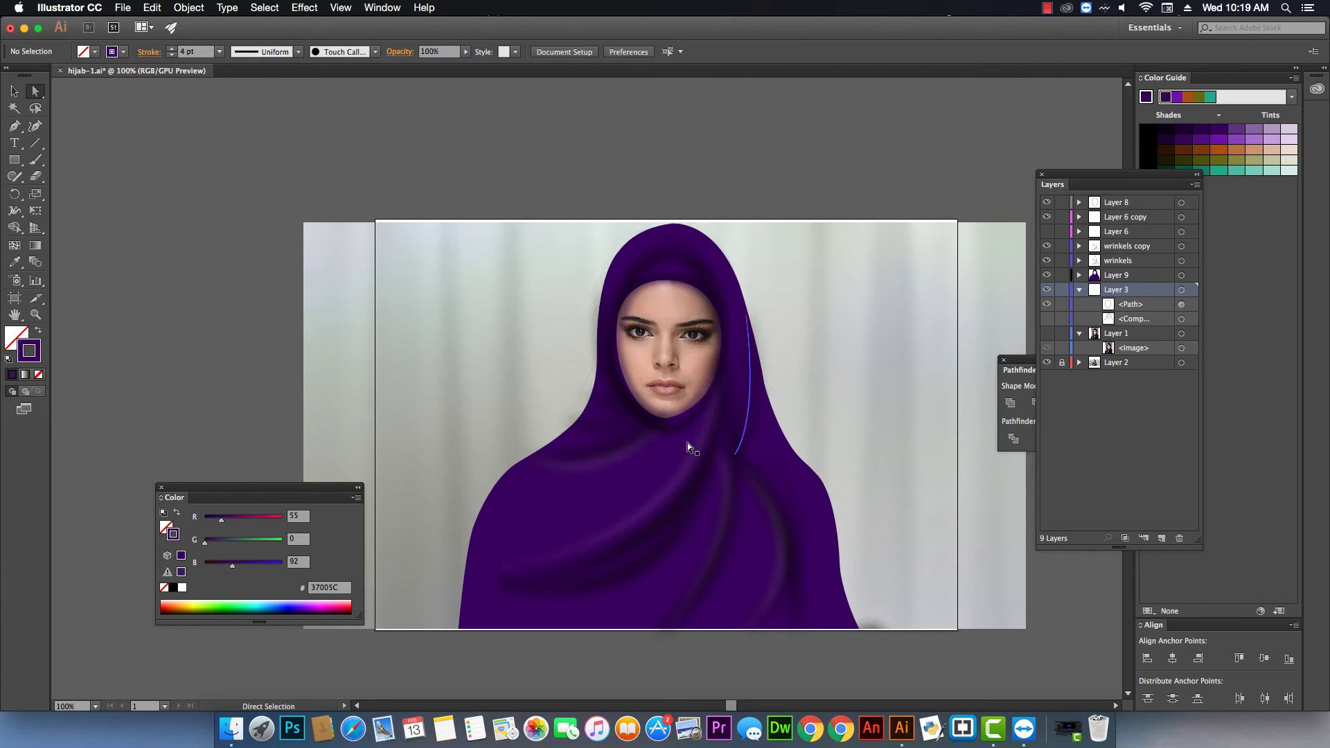
# - Apply a Gaussian Blur with an increased radius to Layer 8's black outline around the face, previewing the effect, and deselect it
pyautogui.click(672, 427)
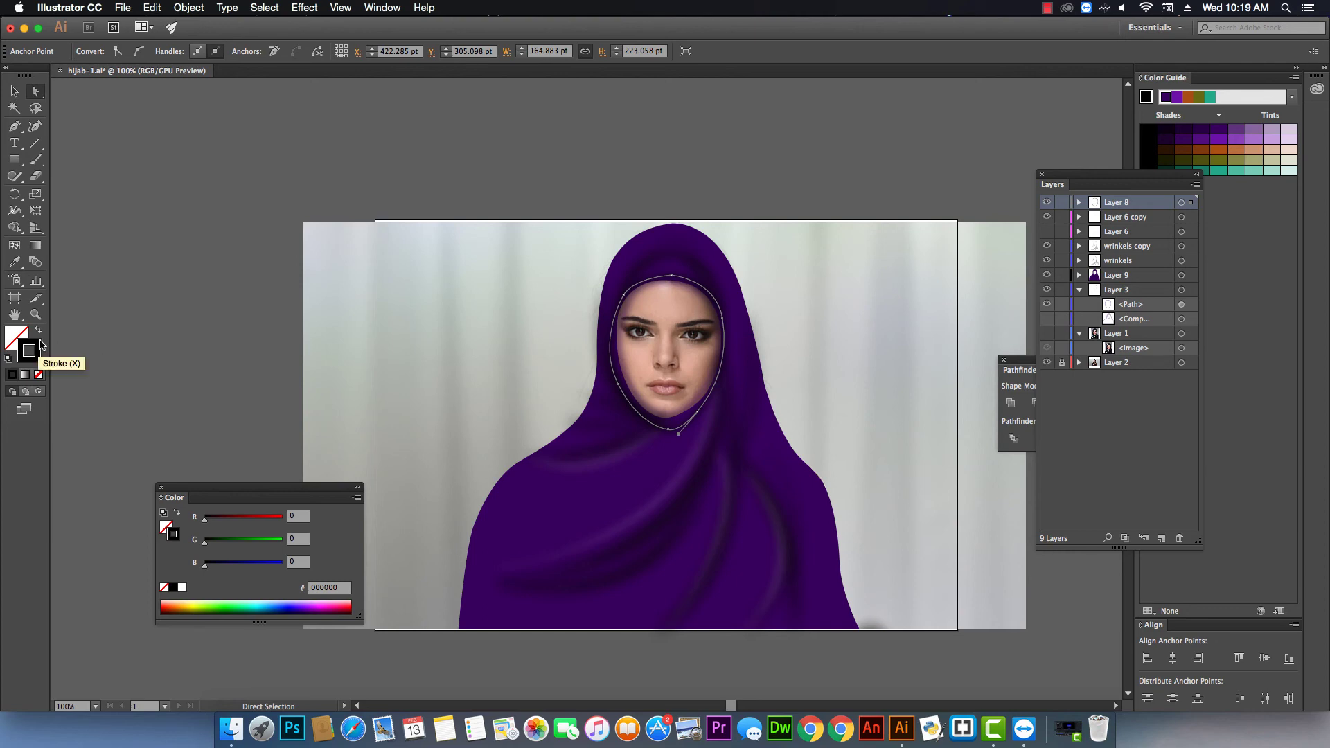
pyautogui.click(304, 9)
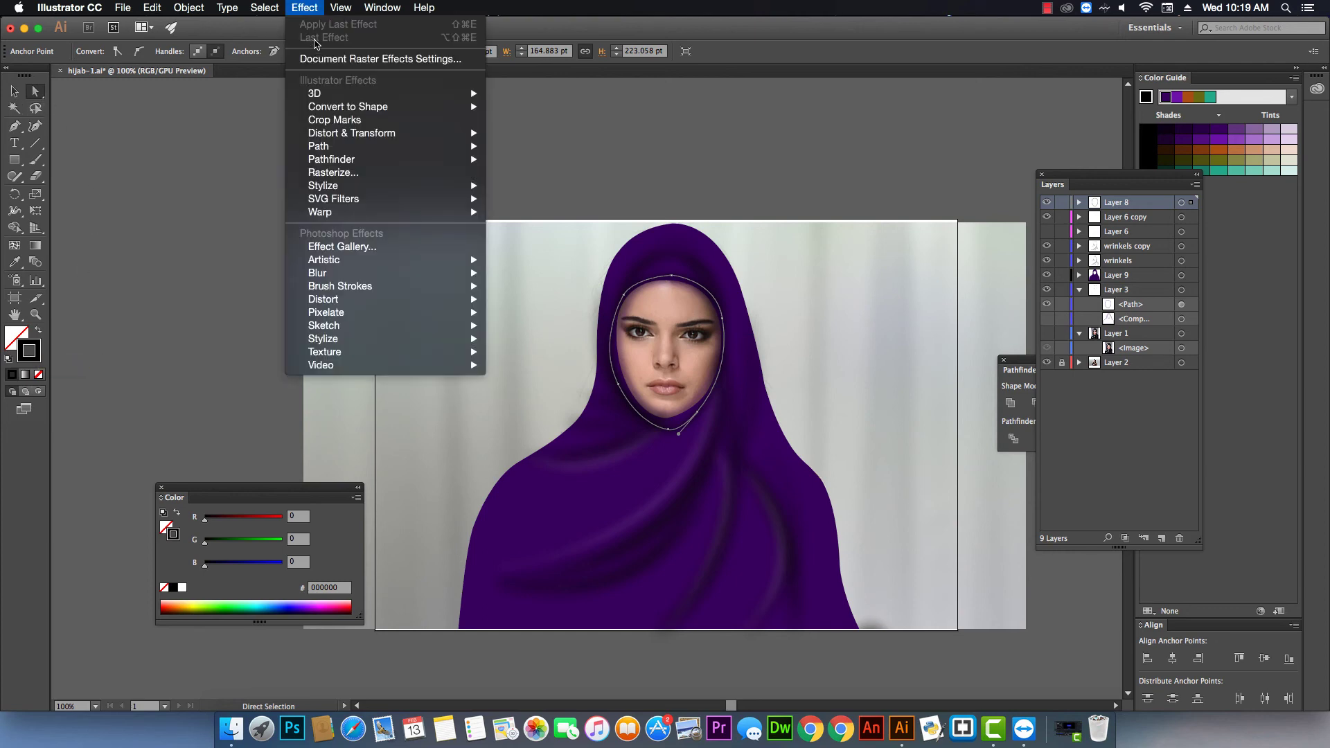
pyautogui.moveTo(389, 278)
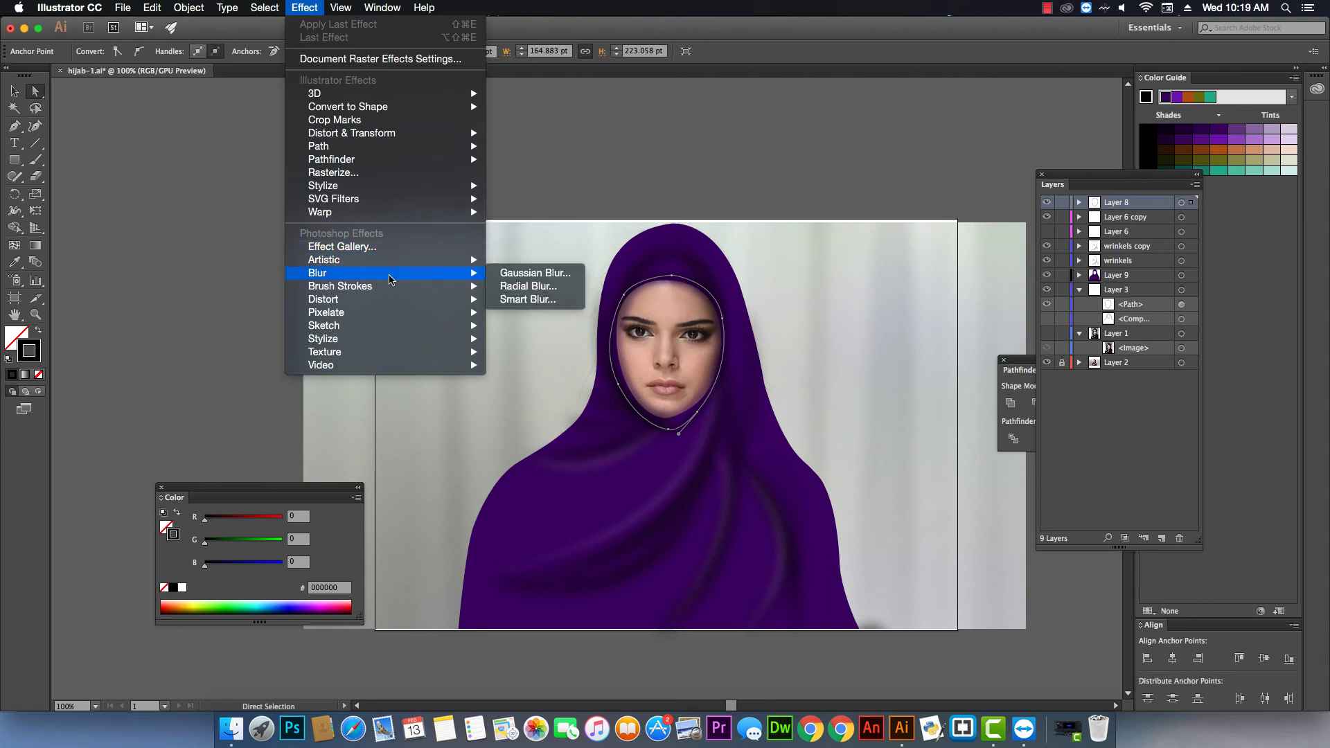
pyautogui.click(532, 274)
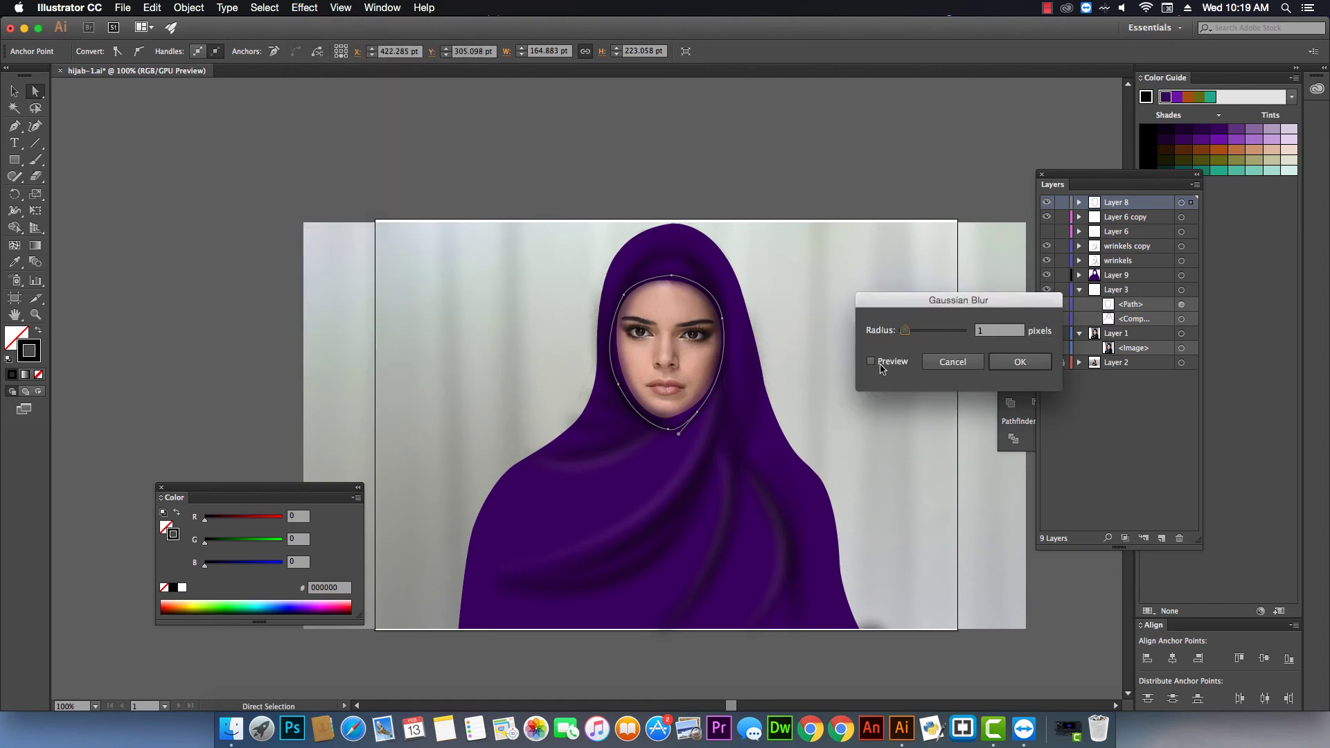
pyautogui.click(871, 361)
pyautogui.moveTo(905, 336)
pyautogui.mouseDown()
pyautogui.moveTo(931, 336)
pyautogui.moveTo(919, 337)
pyautogui.mouseUp()
pyautogui.click(1019, 362)
pyautogui.click(908, 339)
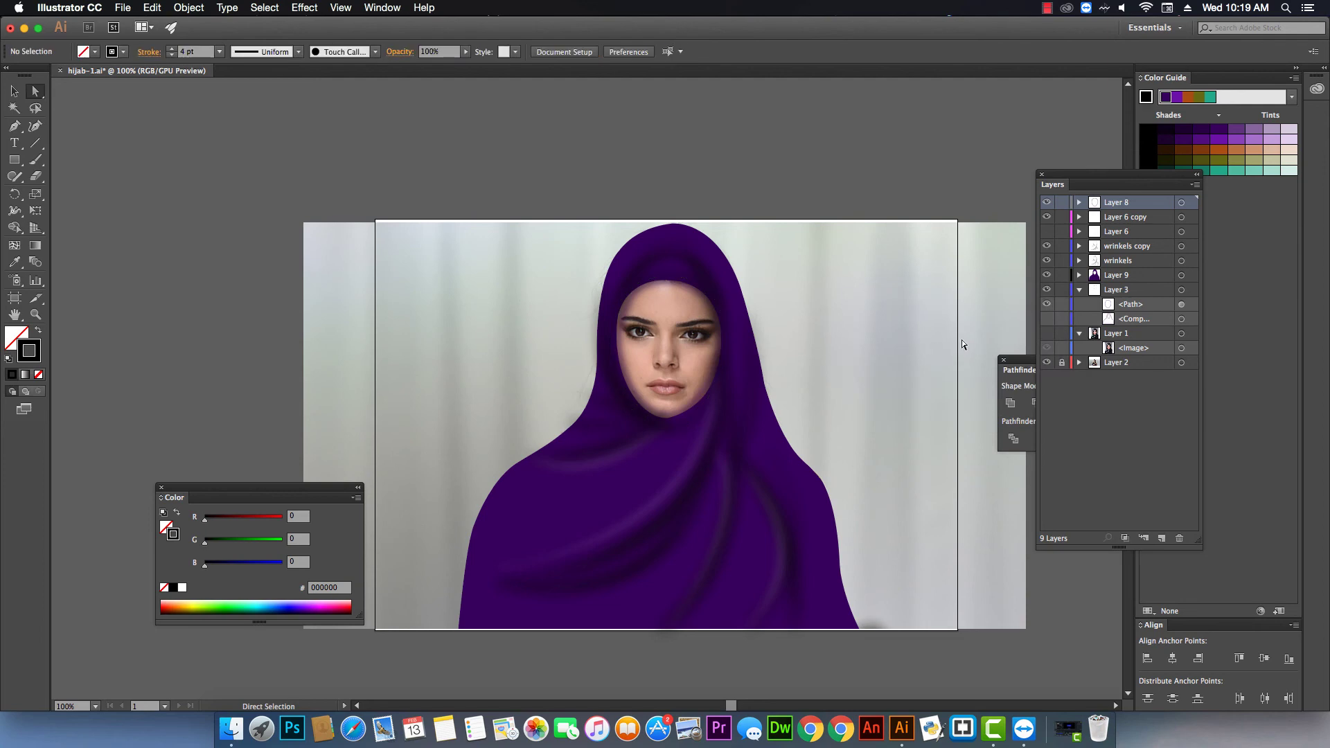
# - Adjust the curve handle on the right-hand shoulder edge of Layer 9's hijab shape to smooth its contour, then deselect it
pyautogui.click(820, 478)
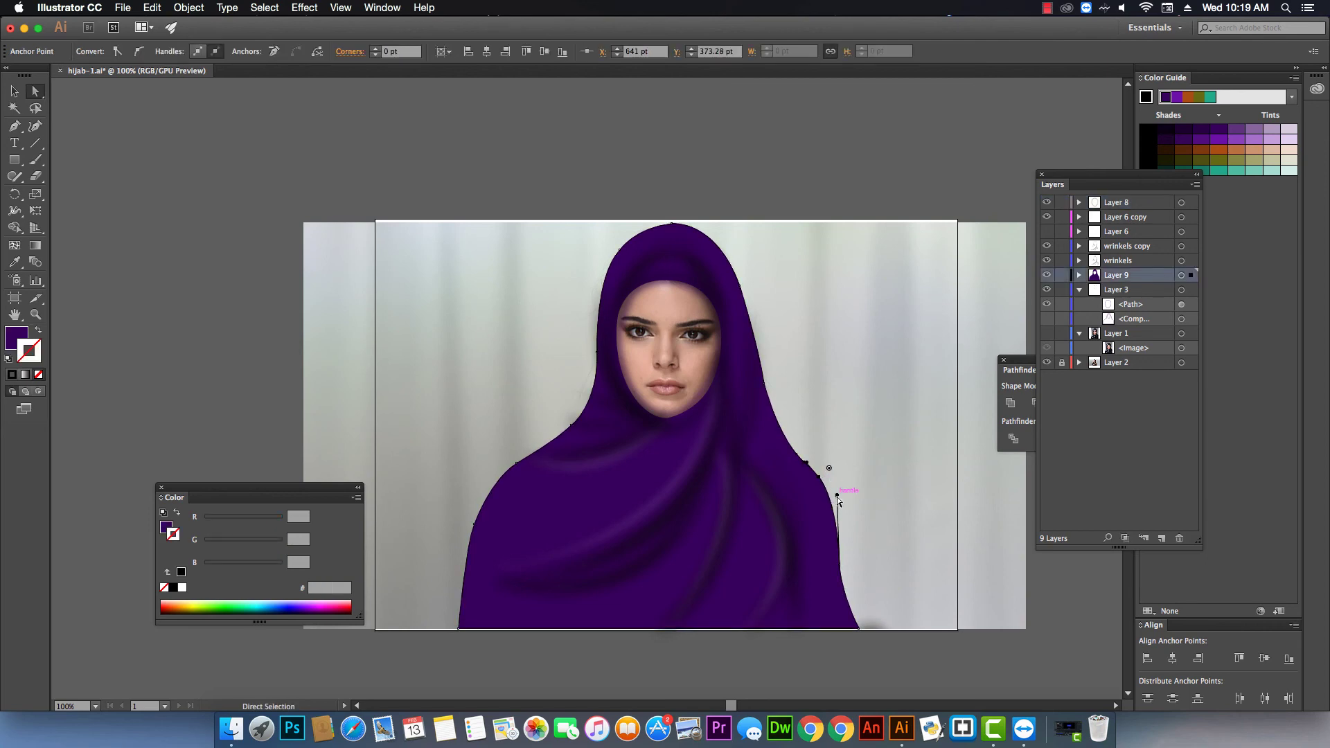
pyautogui.moveTo(837, 498); pyautogui.dragTo(838, 503)
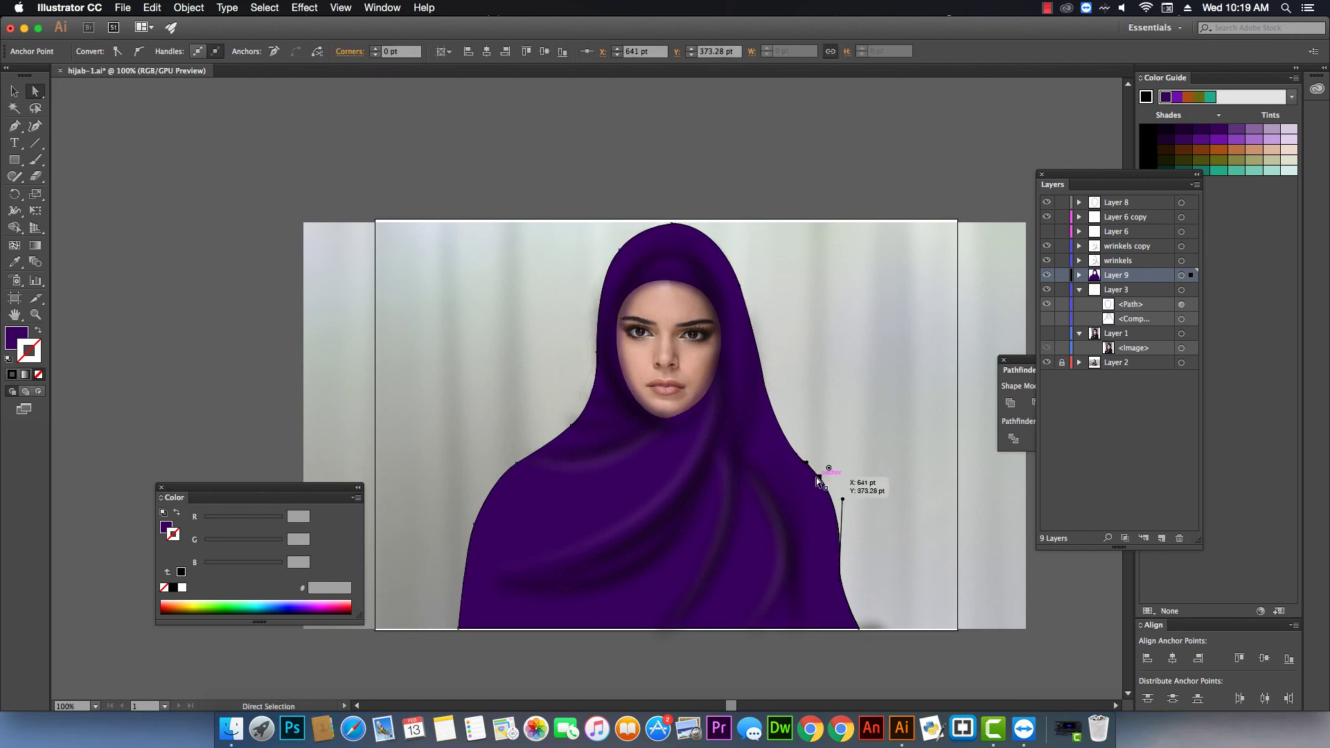
pyautogui.click(882, 499)
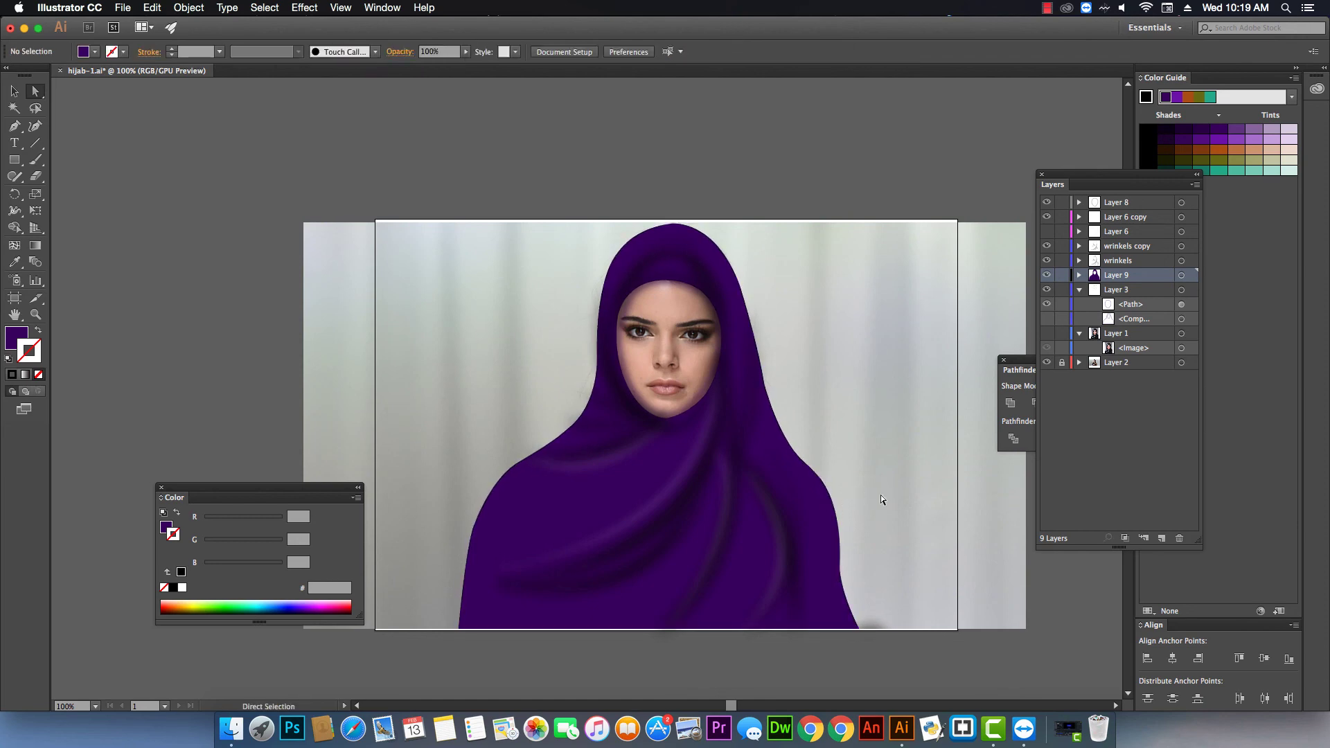